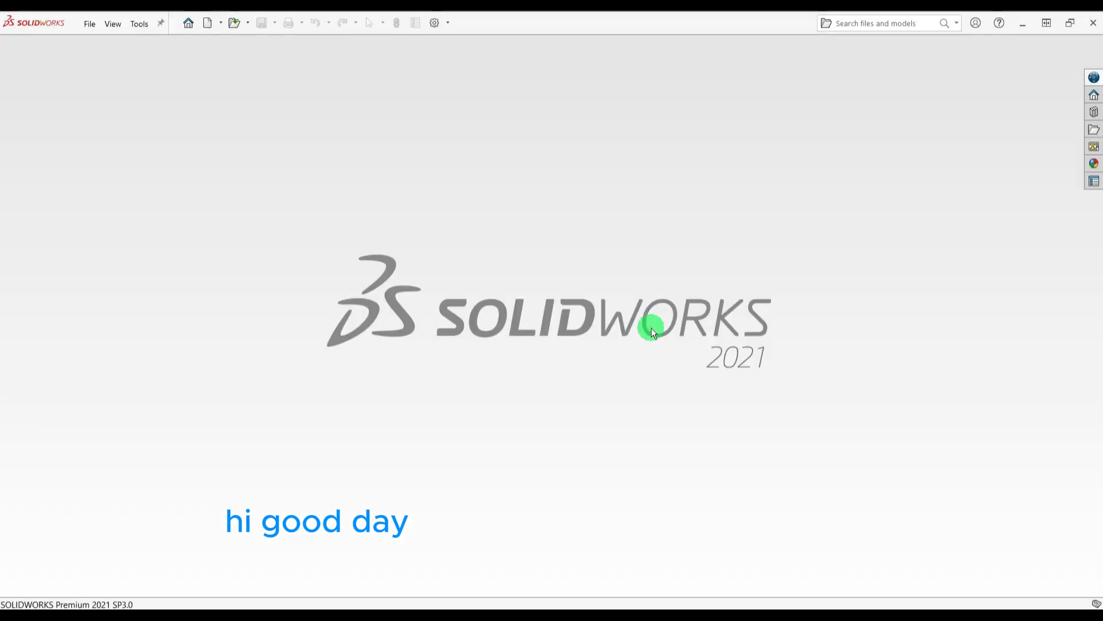
Create a new part document and consult the CAD-360-015.pdf reference drawing for the plate's dimensions.
click(208, 26)
click(392, 244)
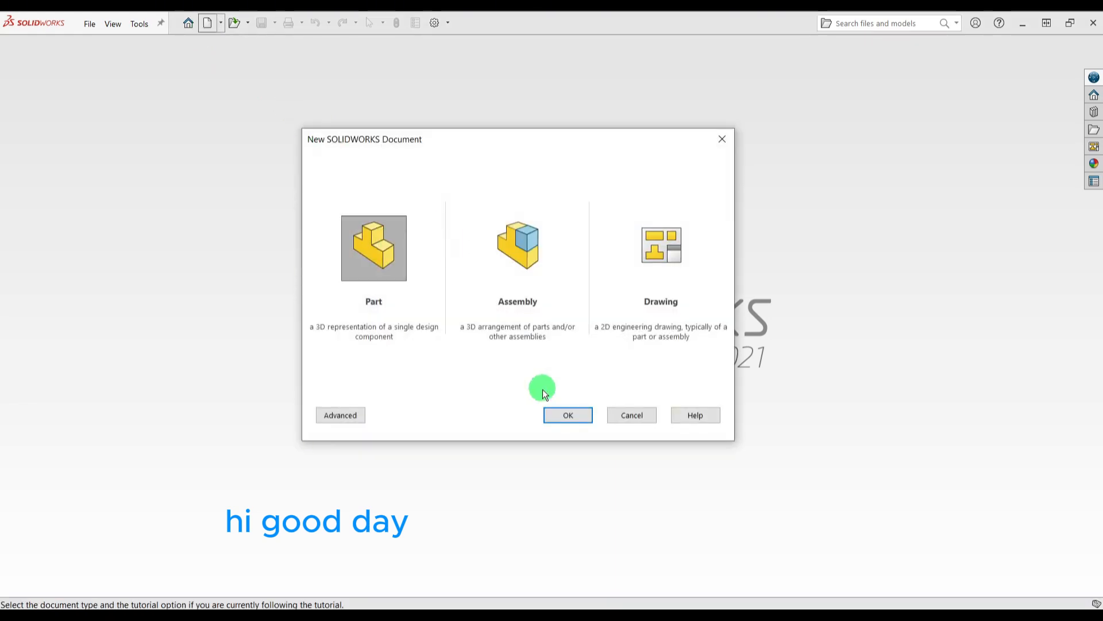
click(557, 417)
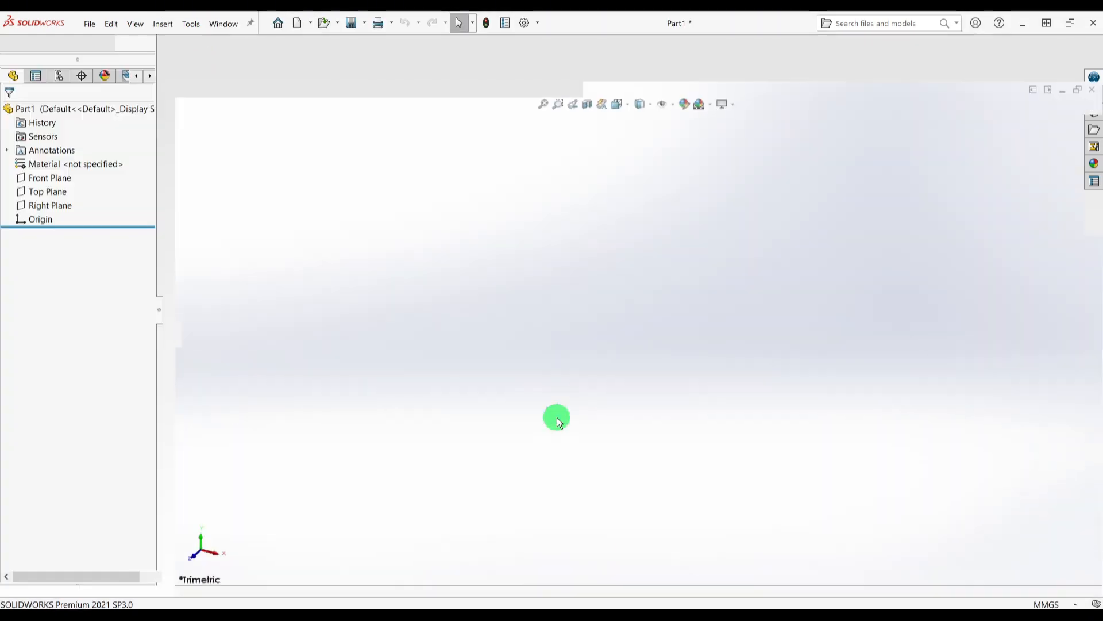
key(alt+Tab)
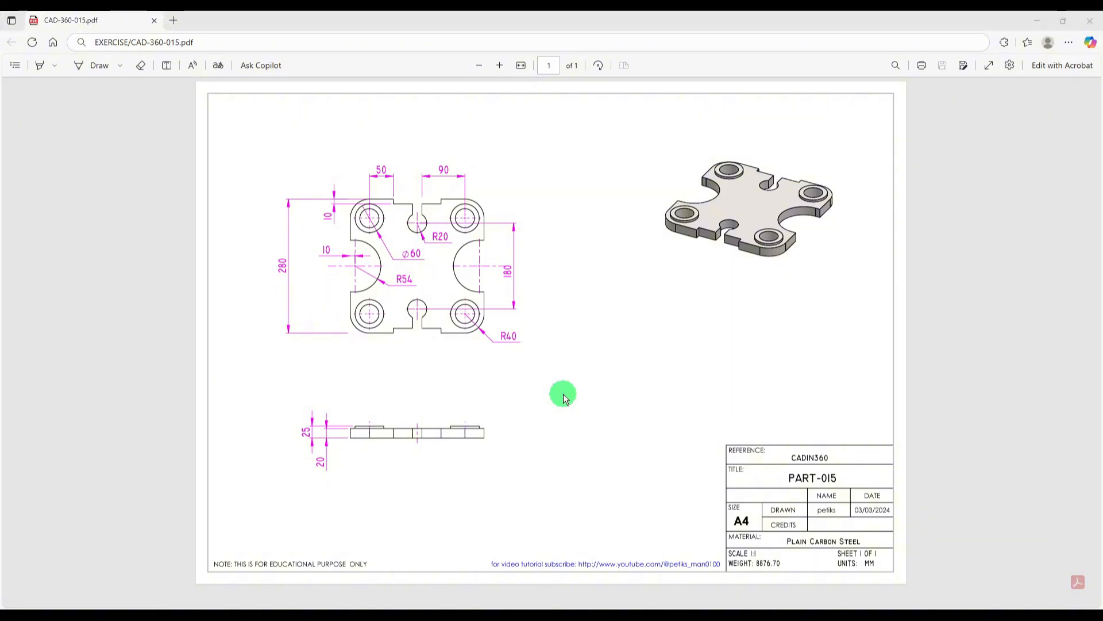
key(alt+Tab)
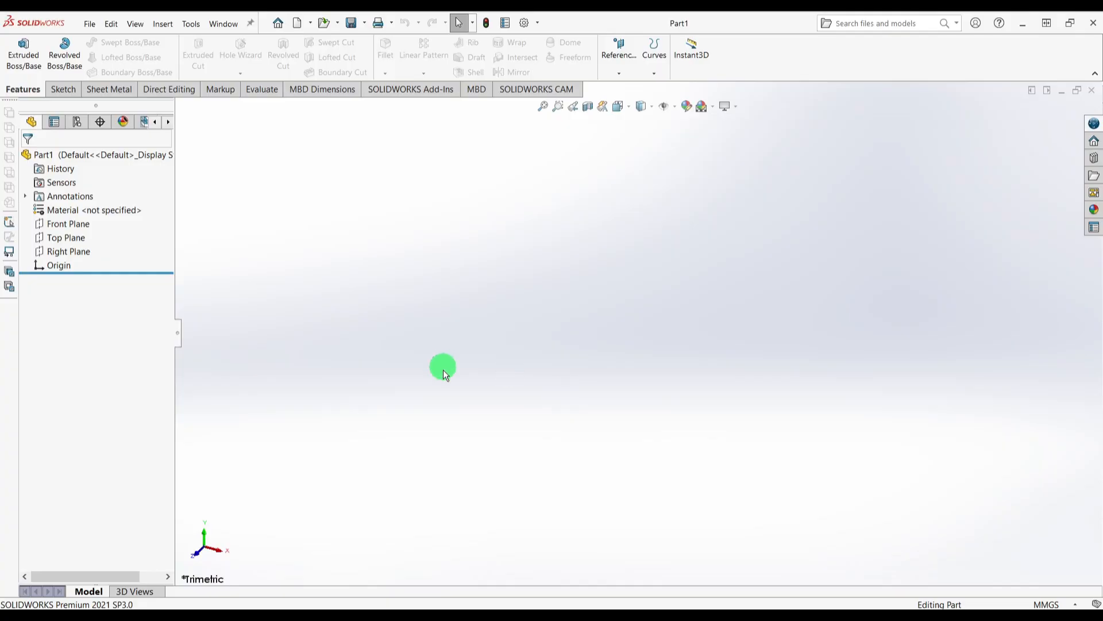
Start a sketch on the Top Plane and draw a center rectangle about 84 mm high, centred on the origin.
click(79, 237)
click(90, 222)
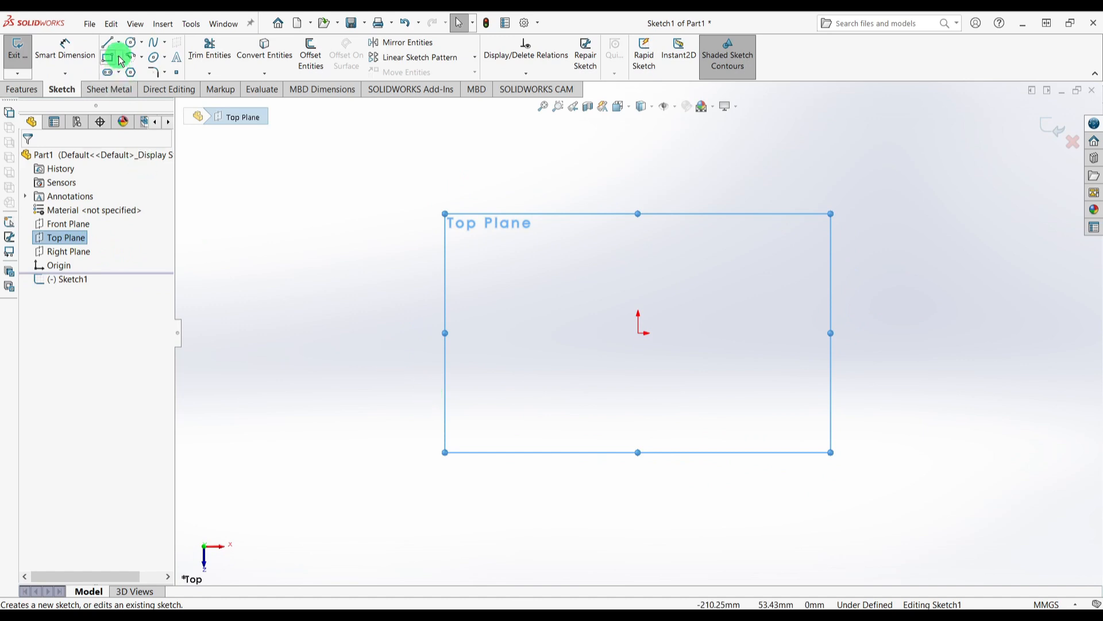
click(118, 58)
click(134, 89)
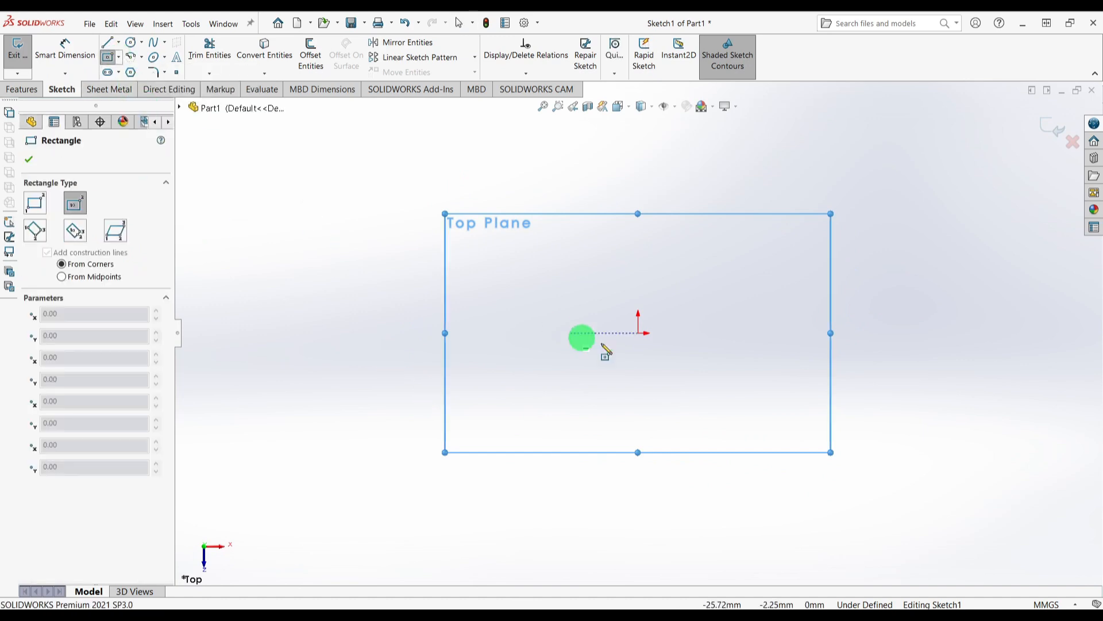
drag(638, 333, 464, 242)
Dimension the rectangle's vertical side to 280 mm.
right_drag(387, 315, 388, 279)
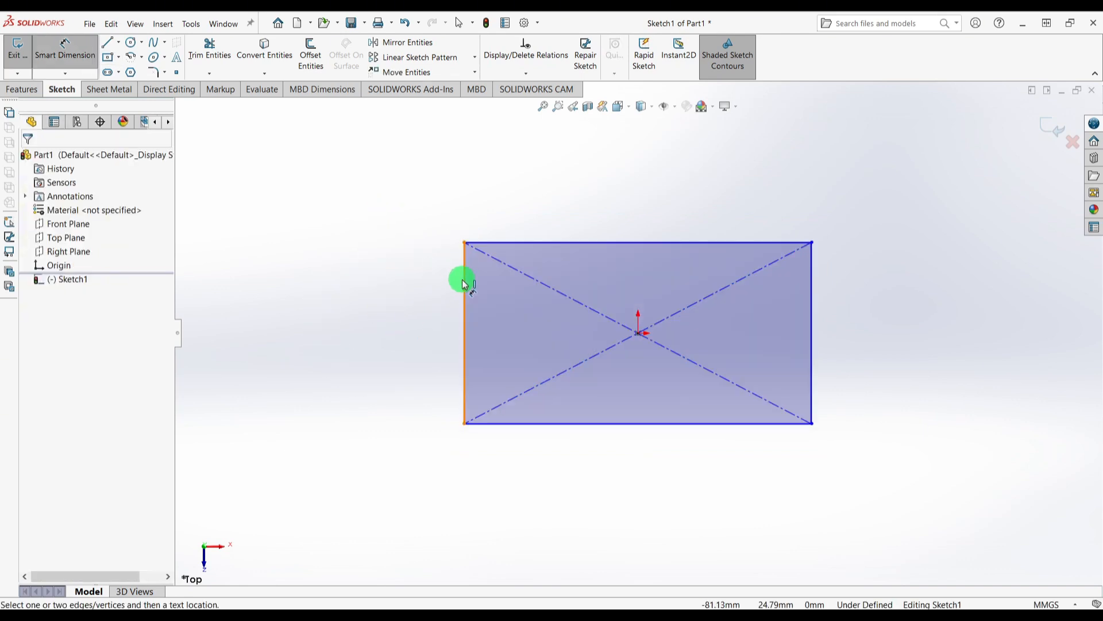
click(463, 280)
click(419, 315)
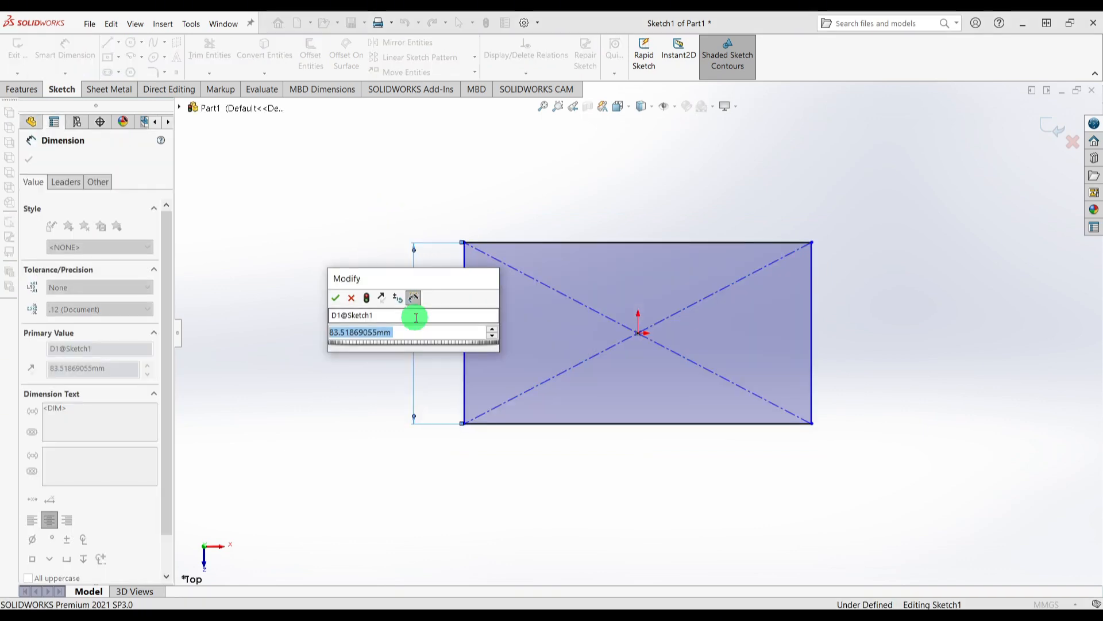
text(280)
key(Return)
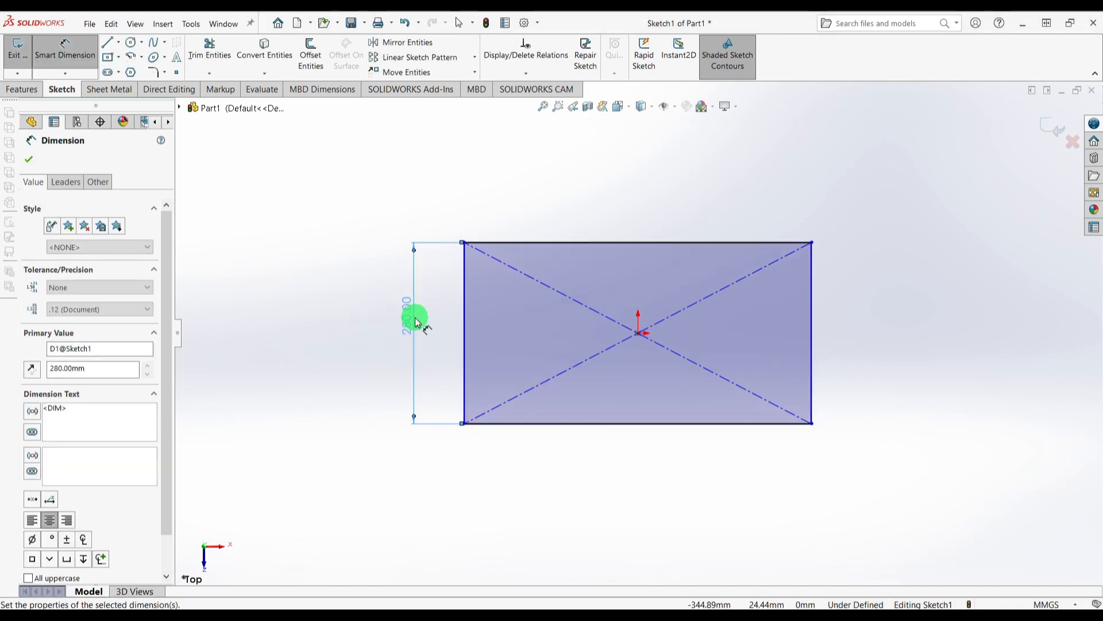
key(Escape)
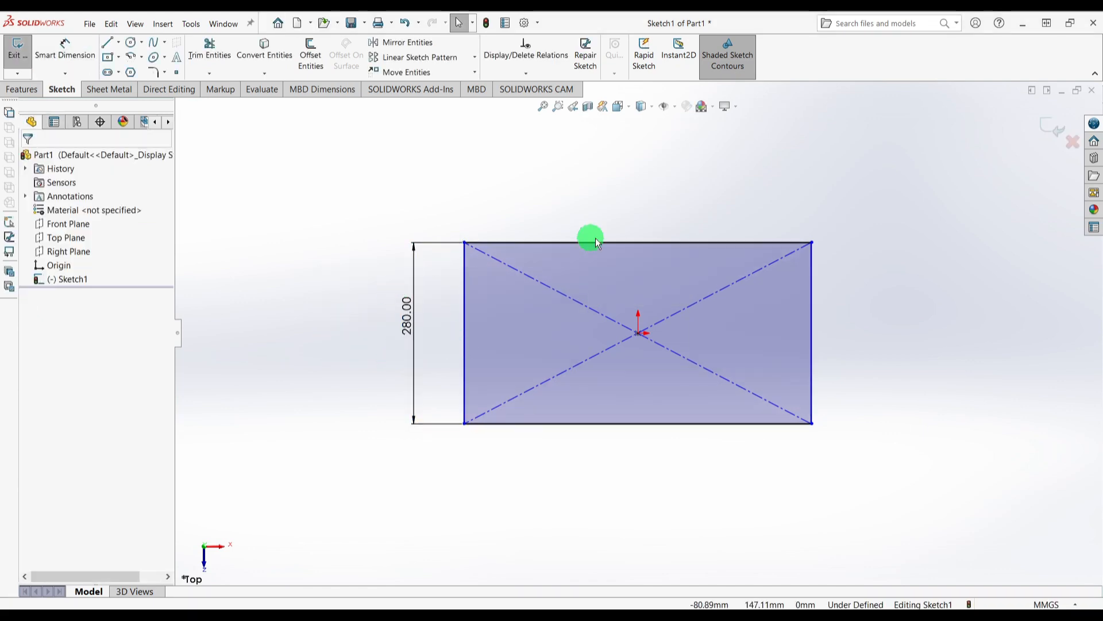
Make the rectangle a square by adding an Equal relation between its top and left edges.
click(612, 245)
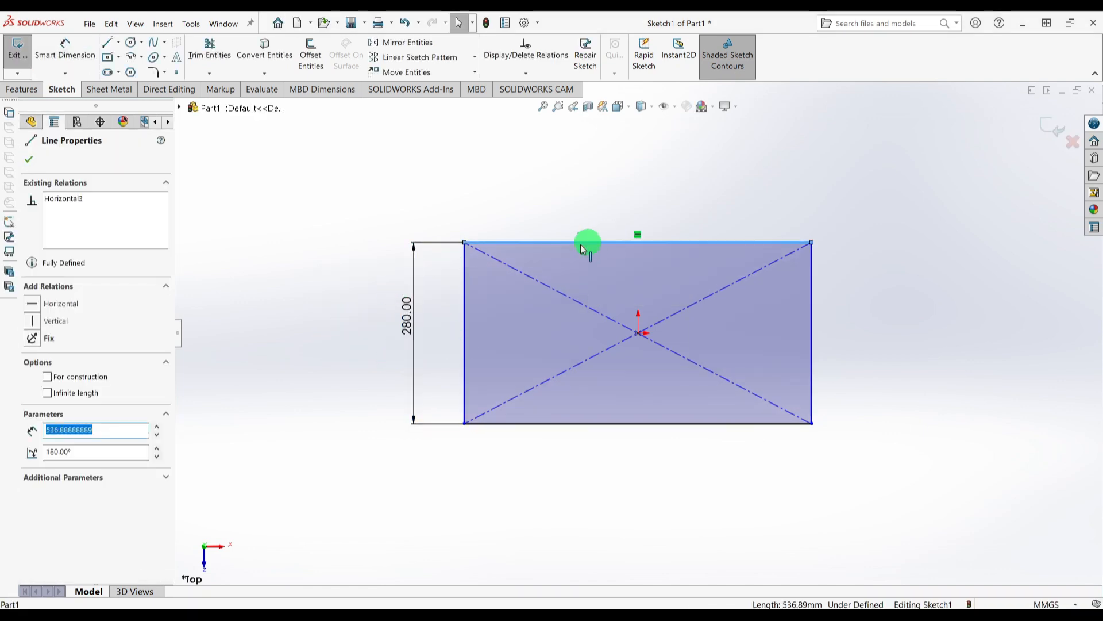
ctrl+click(464, 278)
click(36, 366)
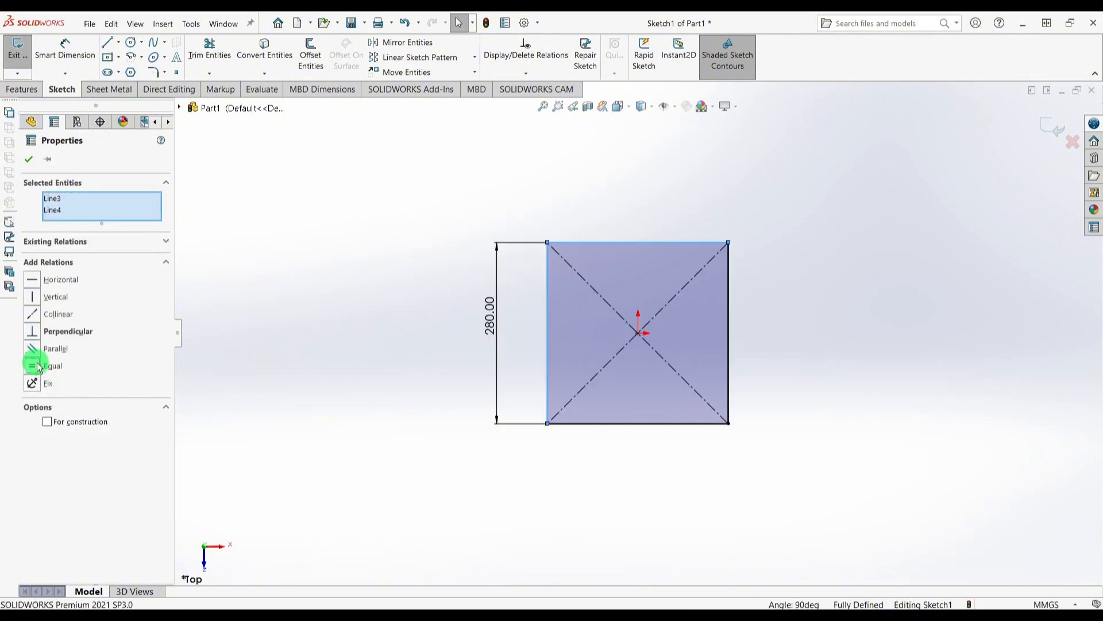
click(340, 354)
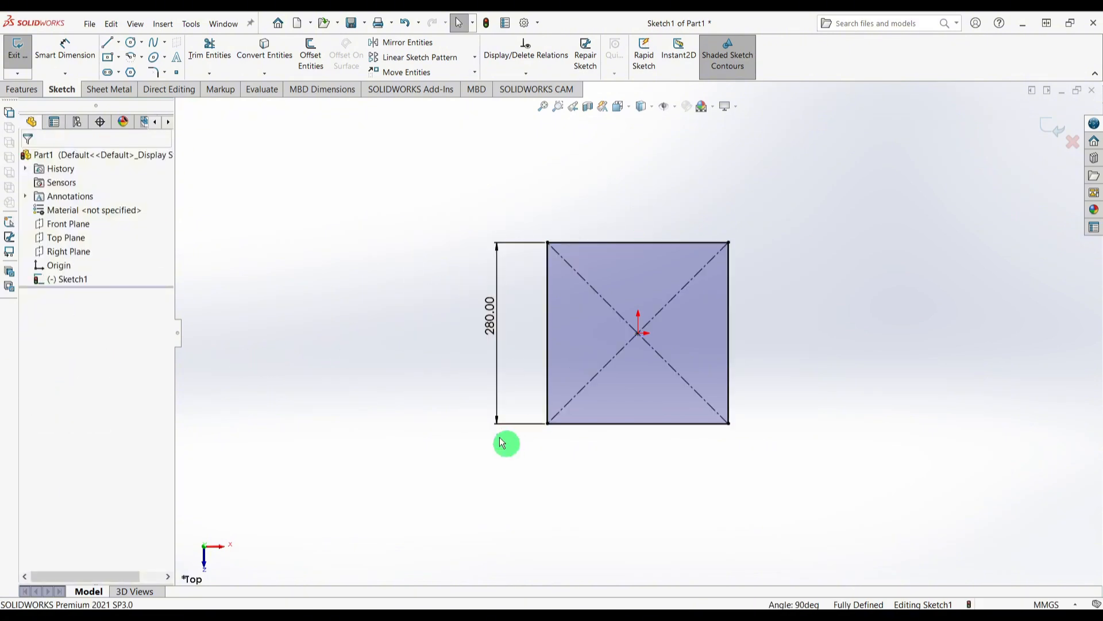
Extrude the square sketch as a blind boss 25 mm thick.
click(21, 89)
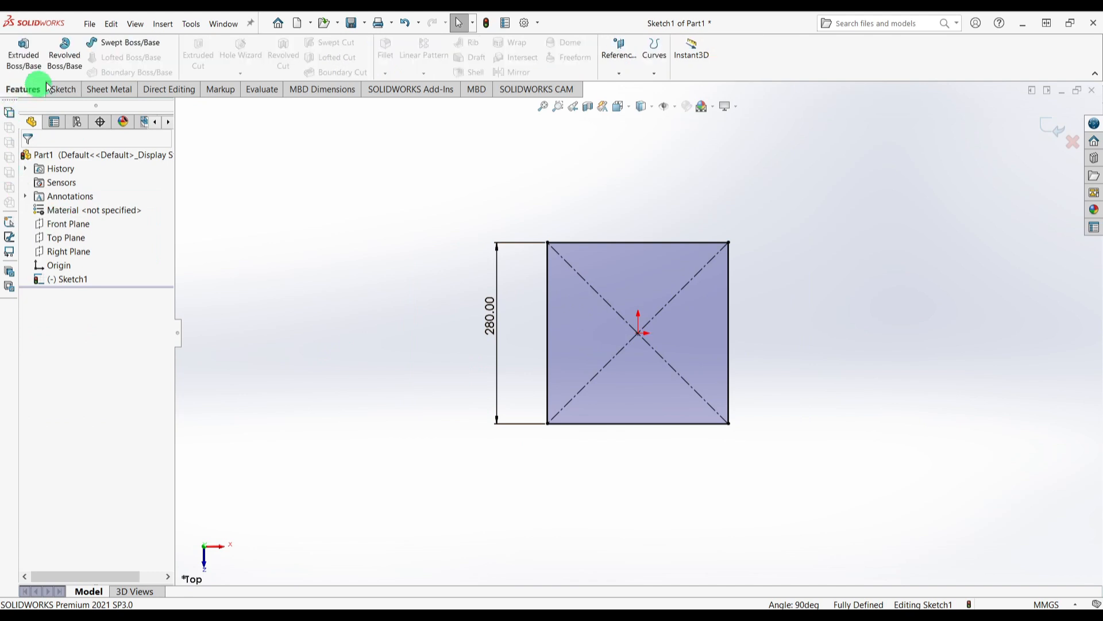
click(23, 54)
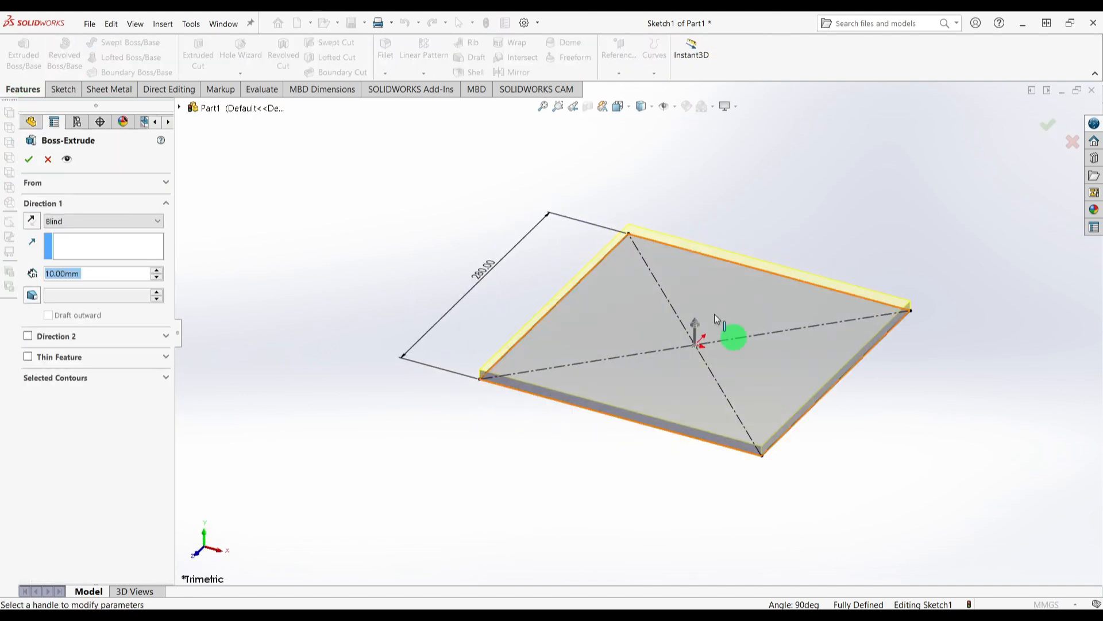
text(25)
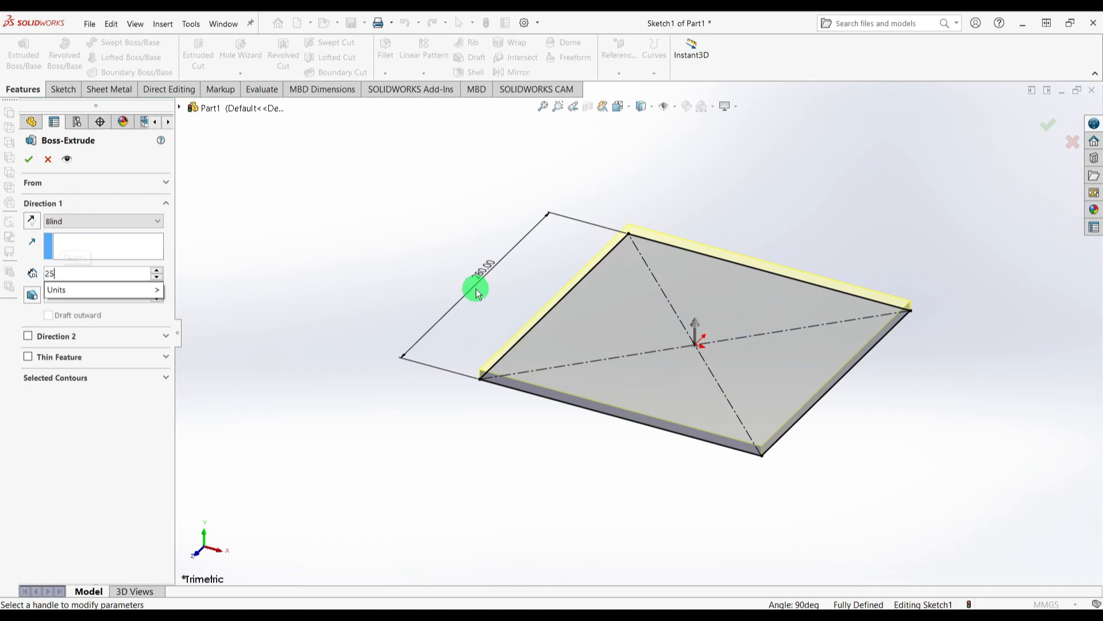
key(Return)
click(30, 161)
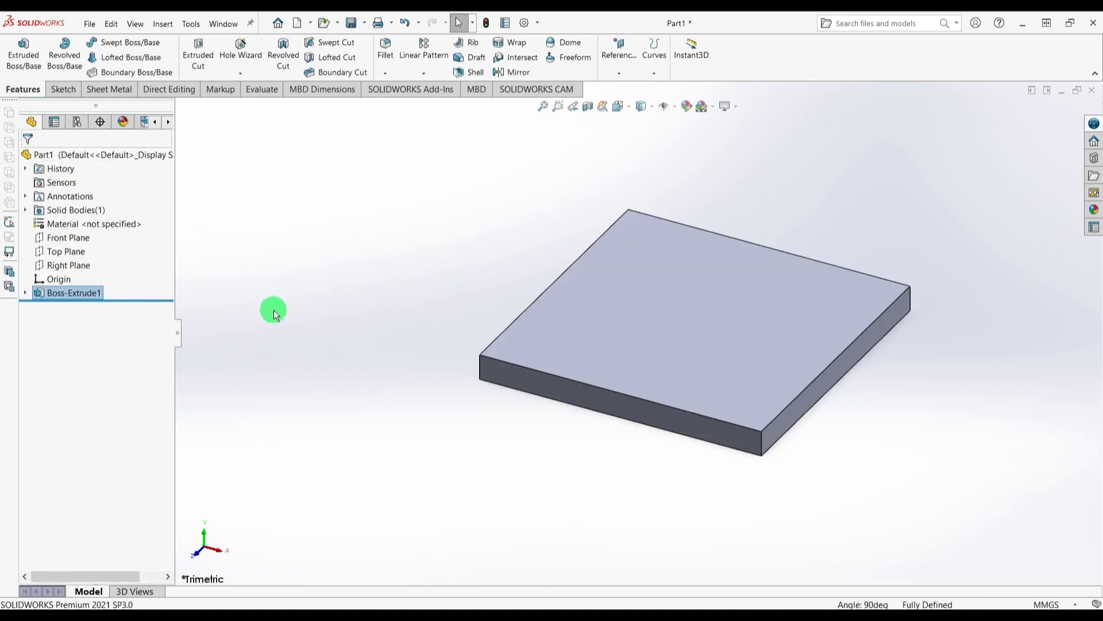
Assign Plain Carbon Steel from the Steel category of the SOLIDWORKS material library to the part.
right_click(91, 225)
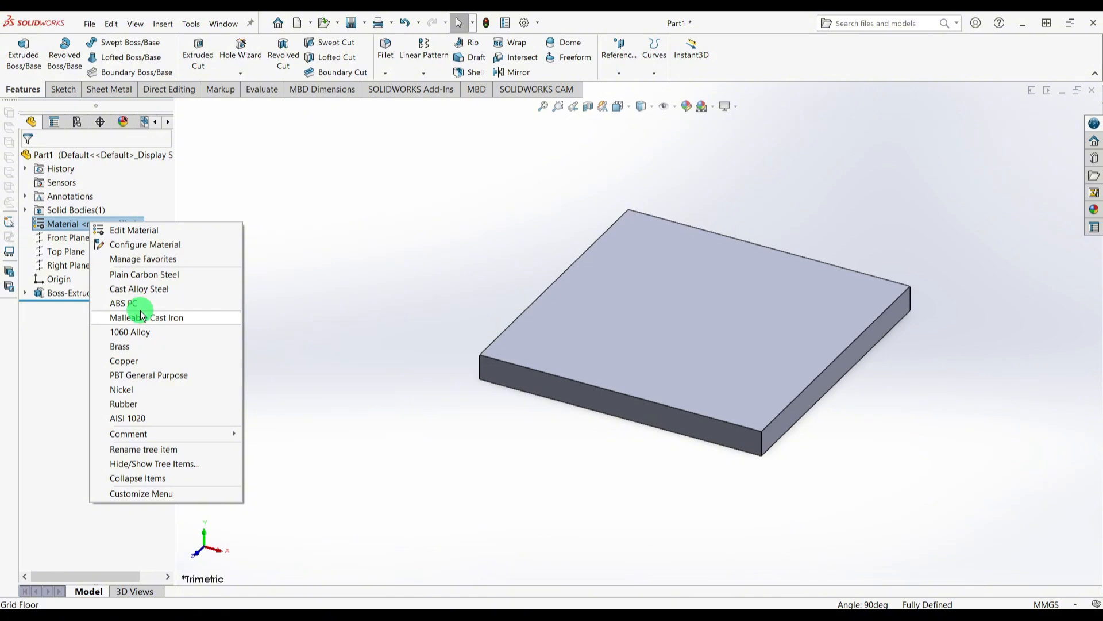
click(148, 231)
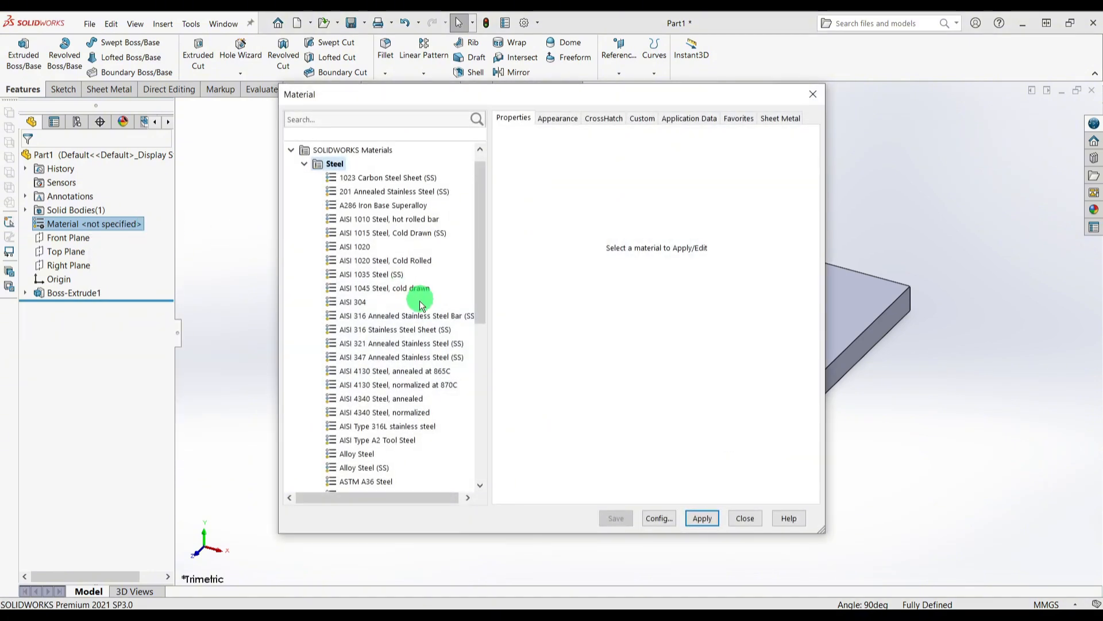
scroll(420, 304, down, 3)
click(371, 439)
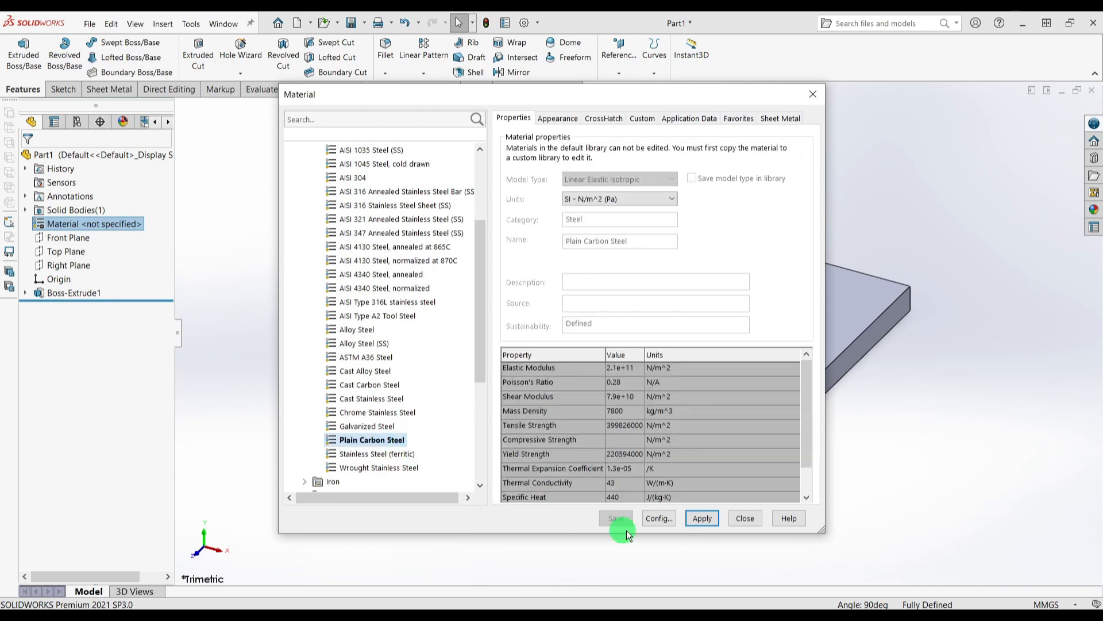
click(701, 519)
click(746, 520)
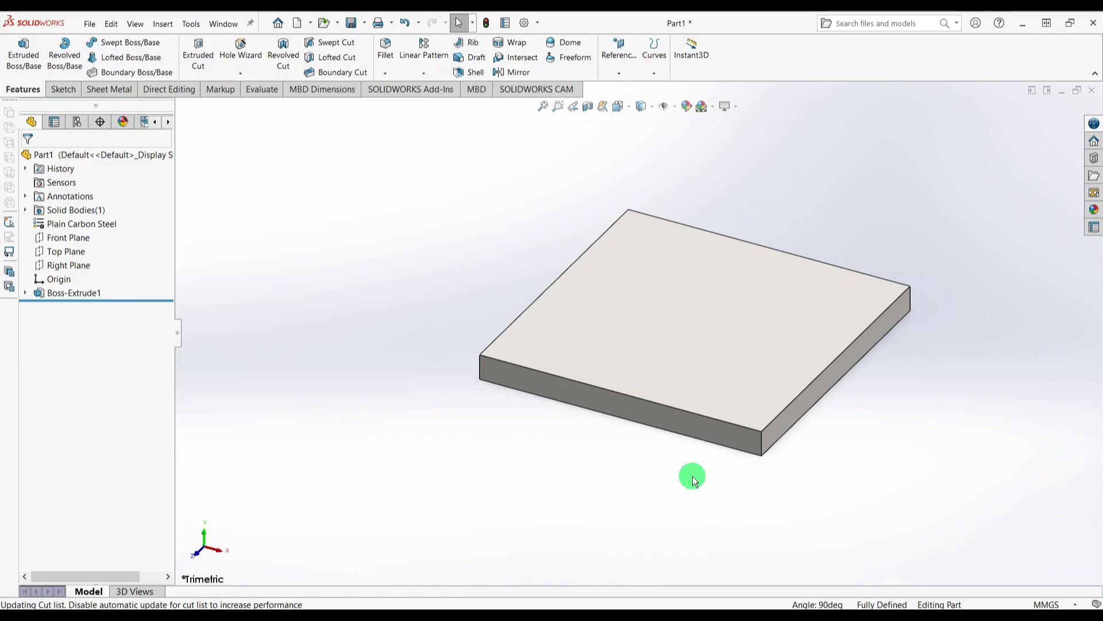
Check the corner radius in the reference drawing and fillet the plate's four vertical corner edges with a 40 mm radius.
key(alt+Tab)
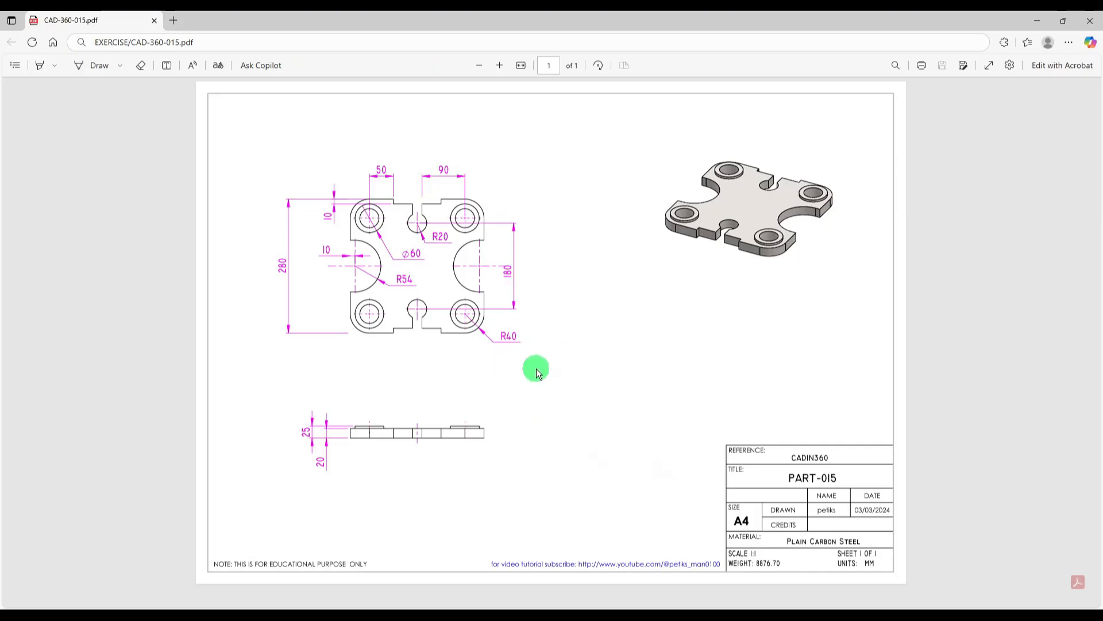
key(alt+Tab)
key(f)
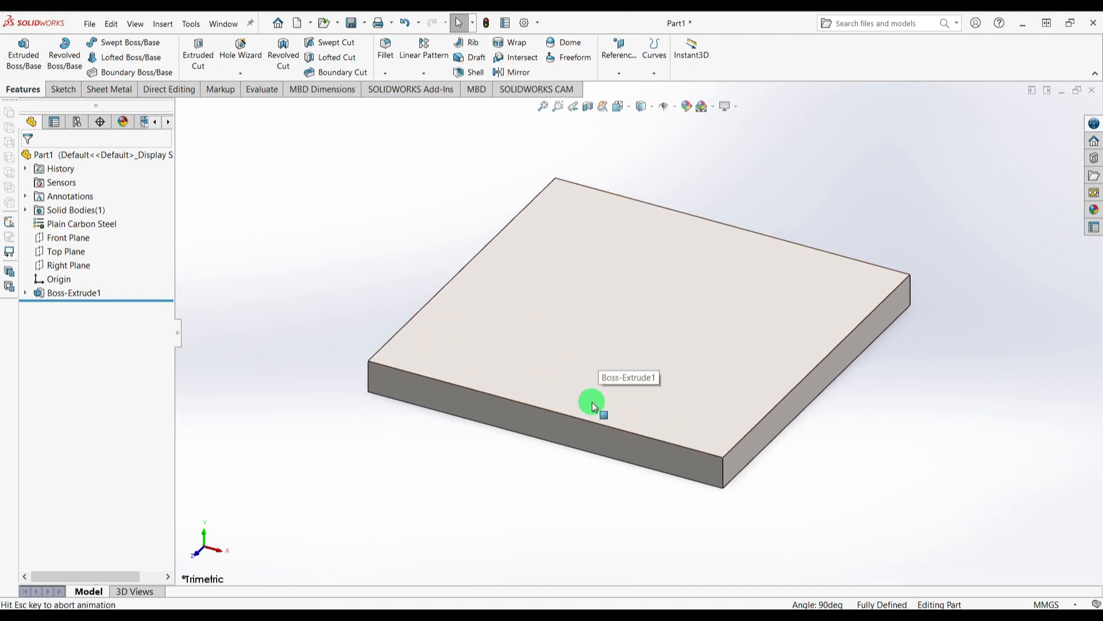
click(383, 50)
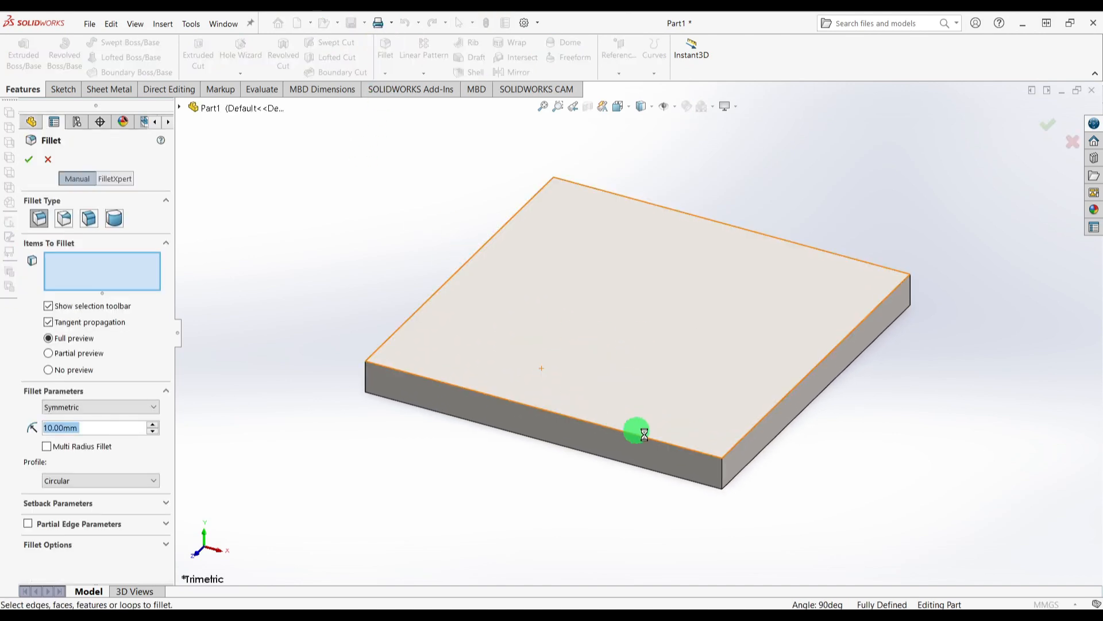
click(725, 471)
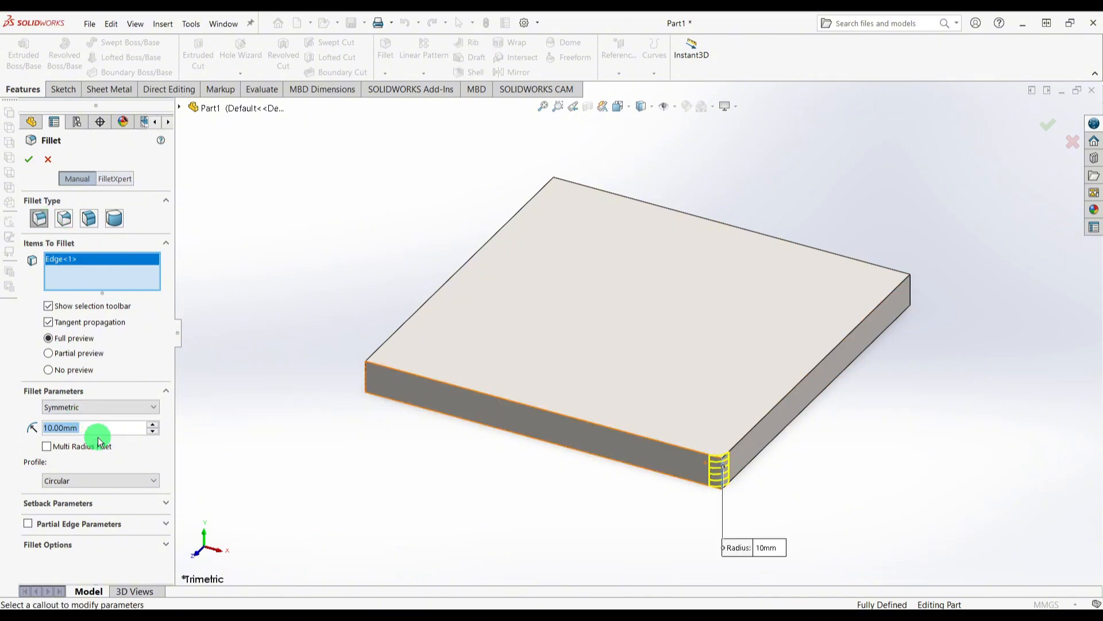
text(40)
click(155, 440)
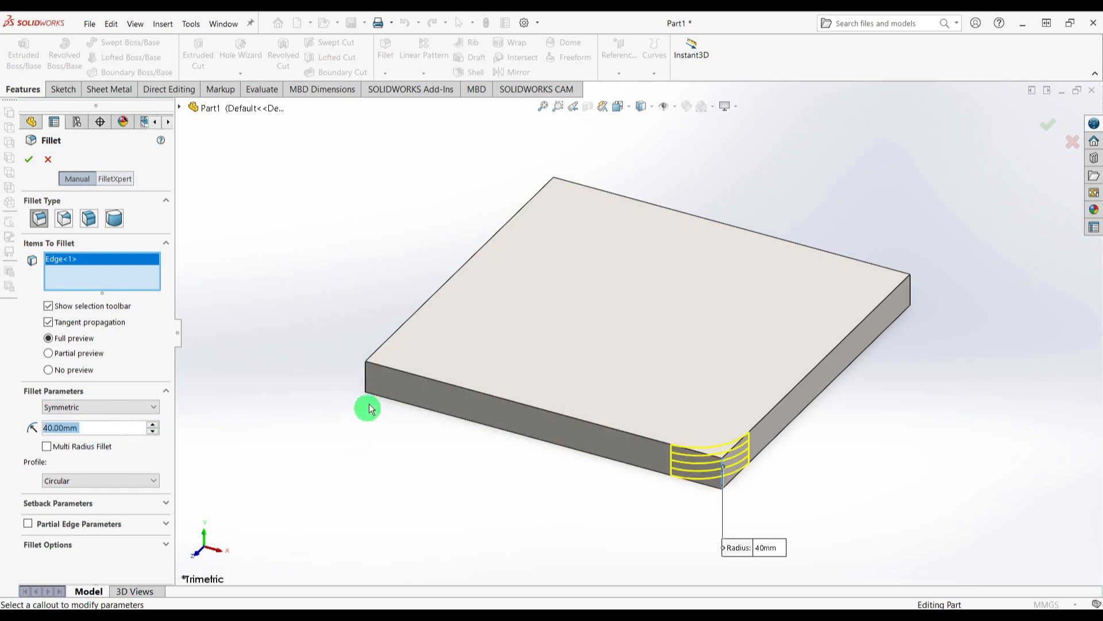
click(366, 375)
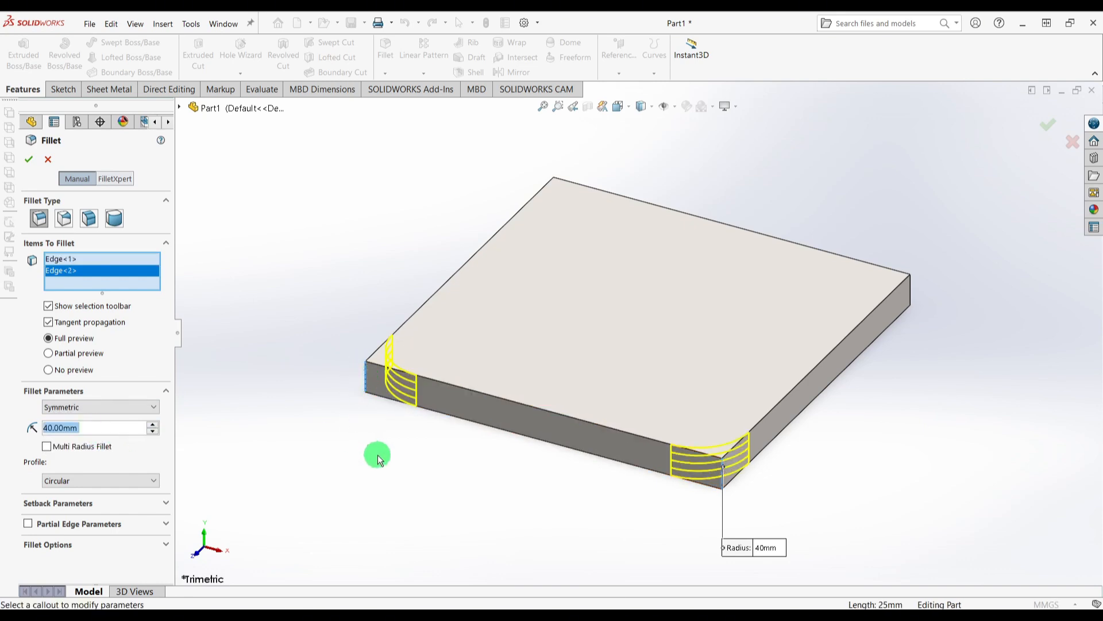
middle_drag(378, 454, 278, 443)
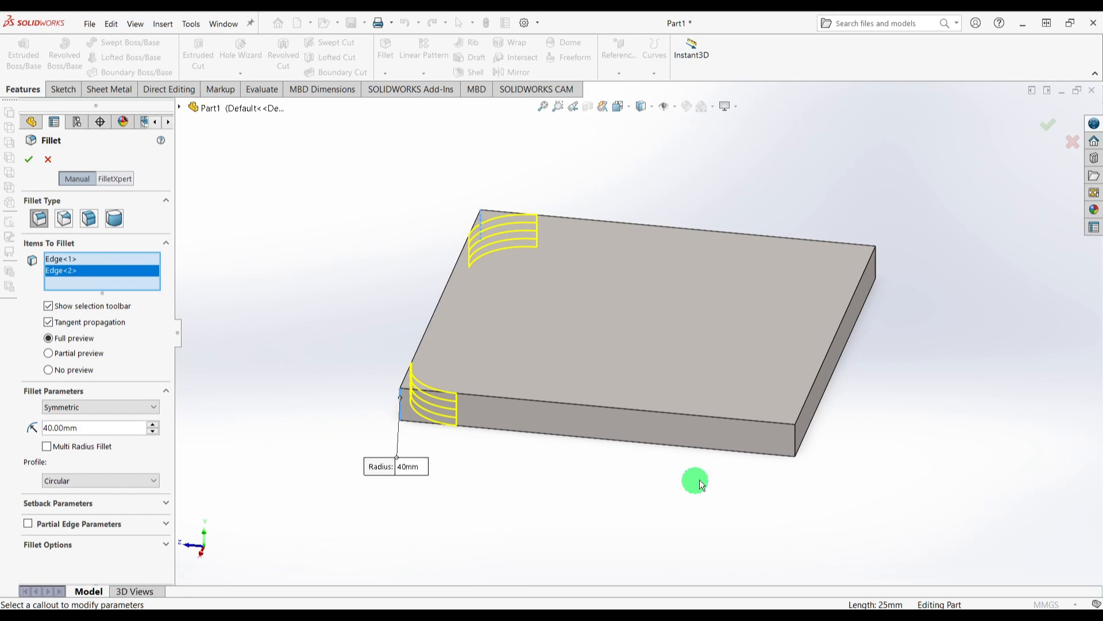
click(797, 439)
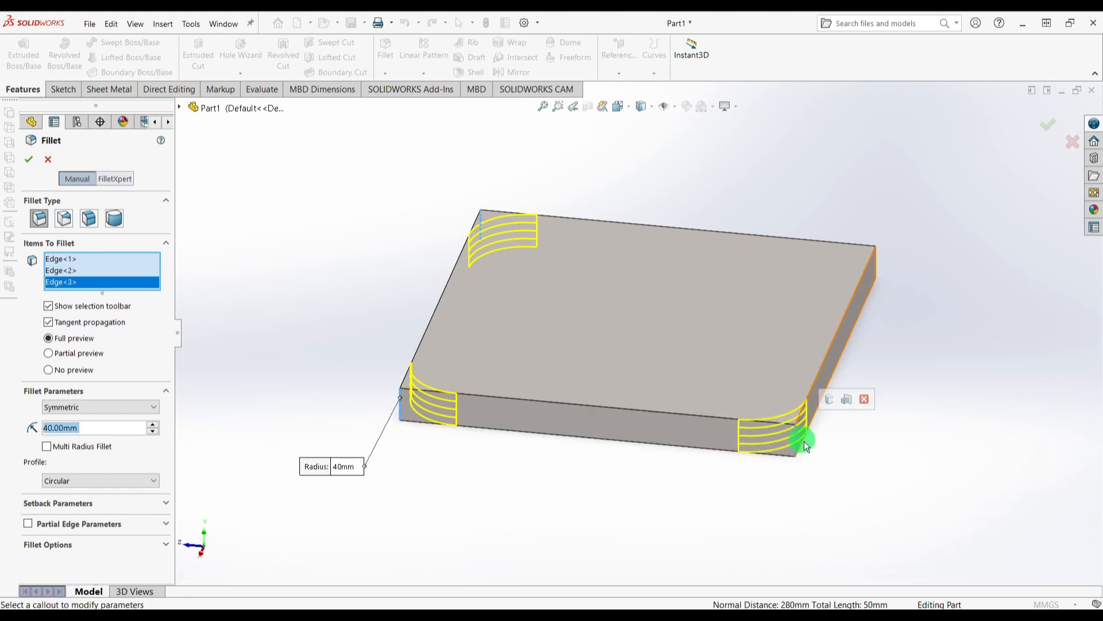
mouse_move(798, 438)
middle_down()
mouse_move(798, 456)
mouse_move(731, 461)
mouse_move(783, 460)
mouse_move(806, 445)
middle_up()
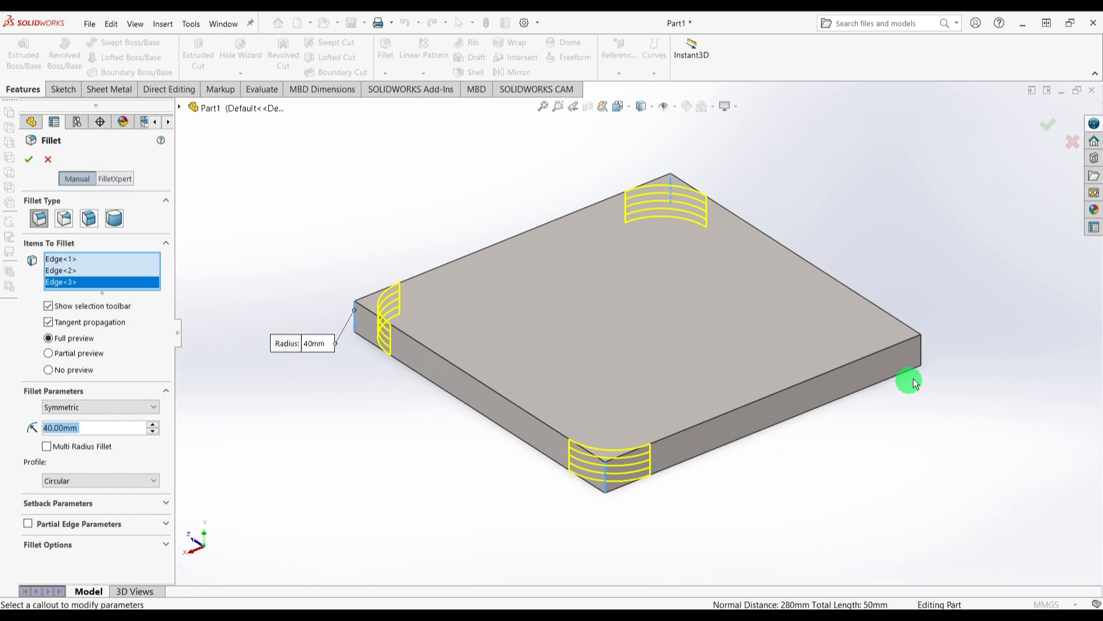
click(924, 347)
click(28, 159)
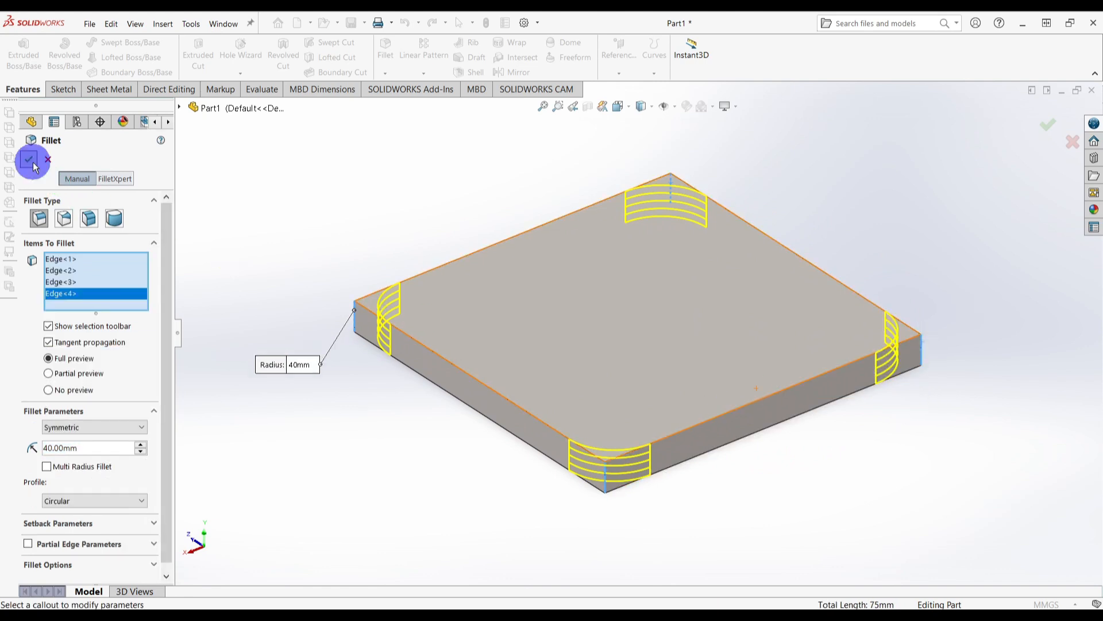
middle_drag(374, 473, 486, 474)
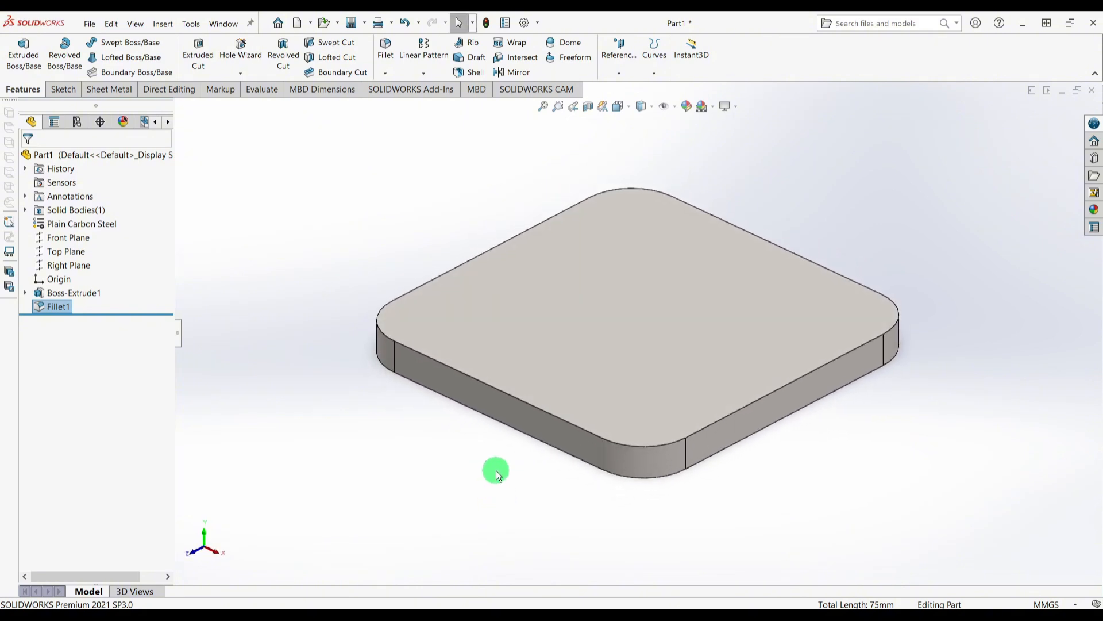
key(ctrl+7)
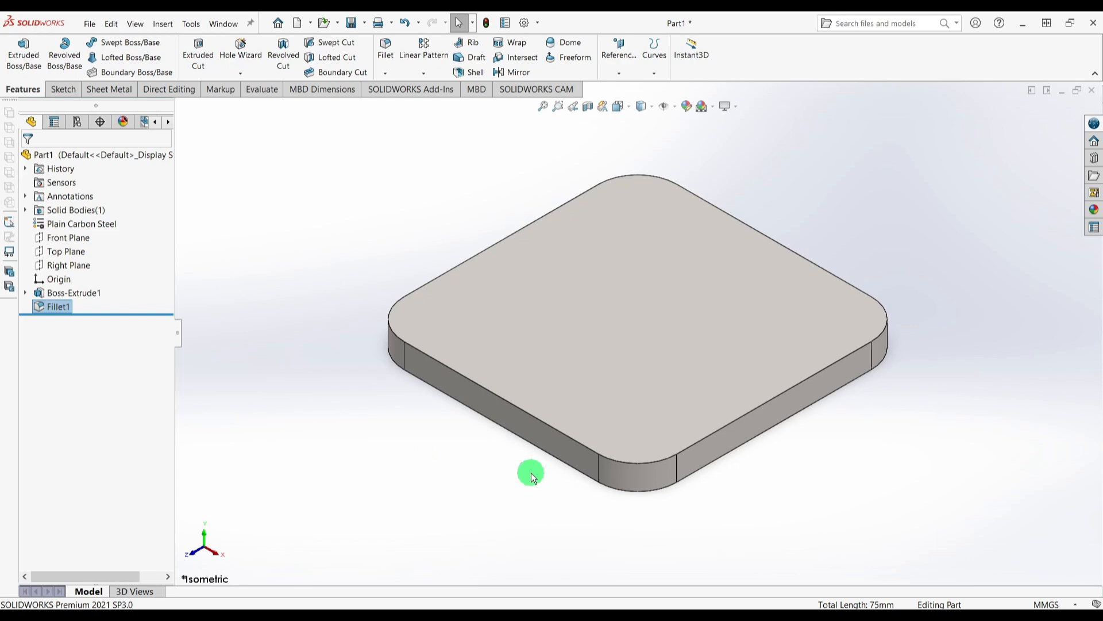
Consult the CAD-360-015.pdf drawing for the plate's remaining features, and return to the part model.
key(alt+Tab)
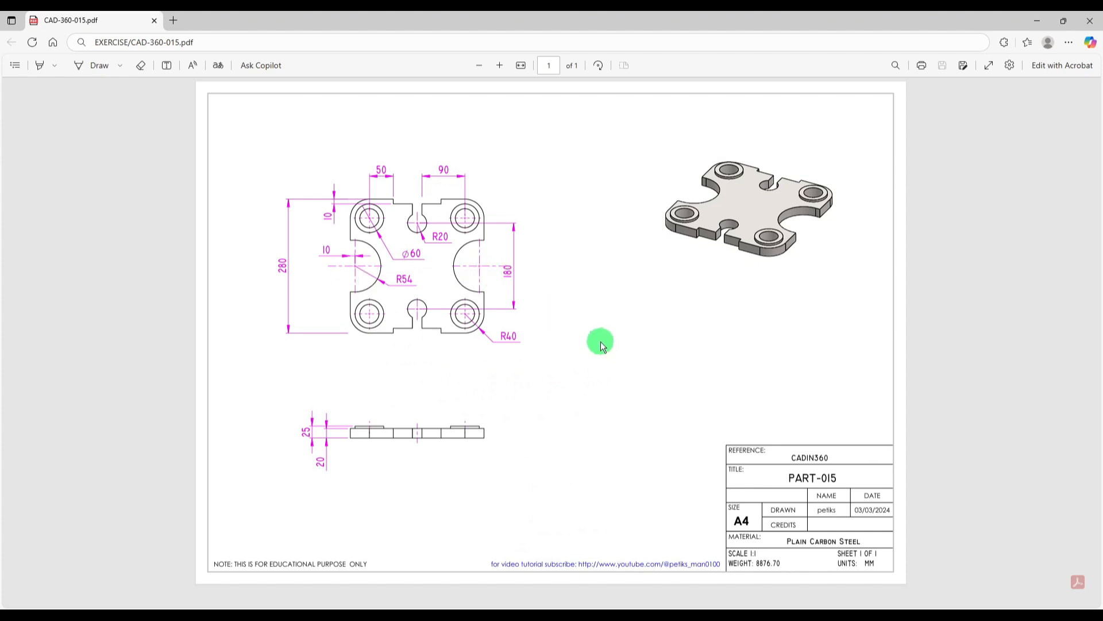
key(alt+Tab)
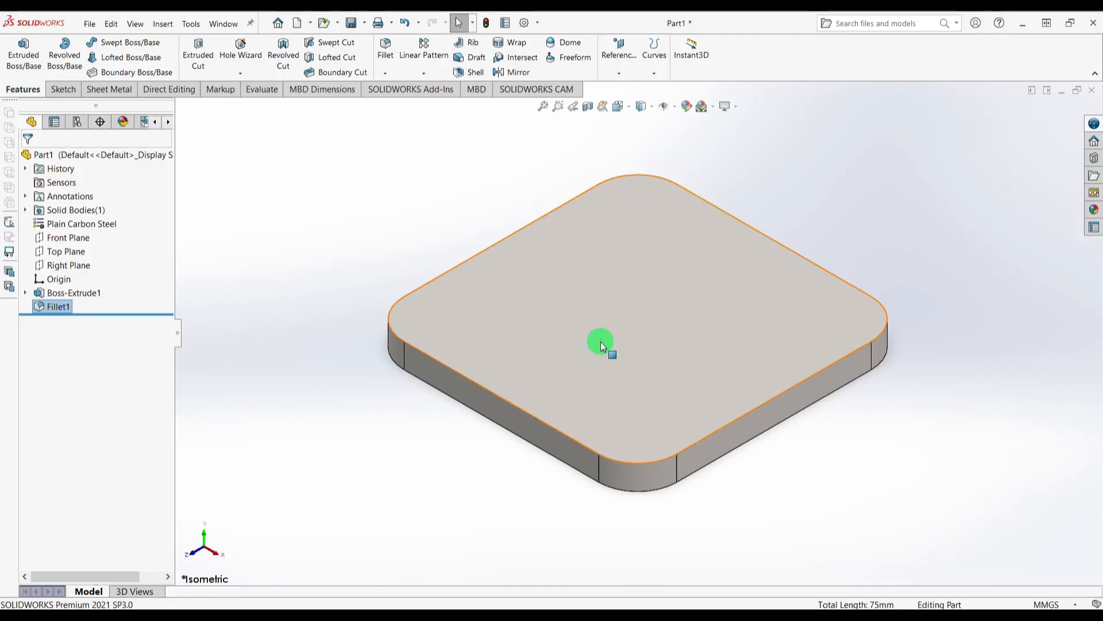
Start a sketch on the plate's top face and draw centerlines from the origin to the left and upper edge midpoints.
click(611, 342)
click(666, 302)
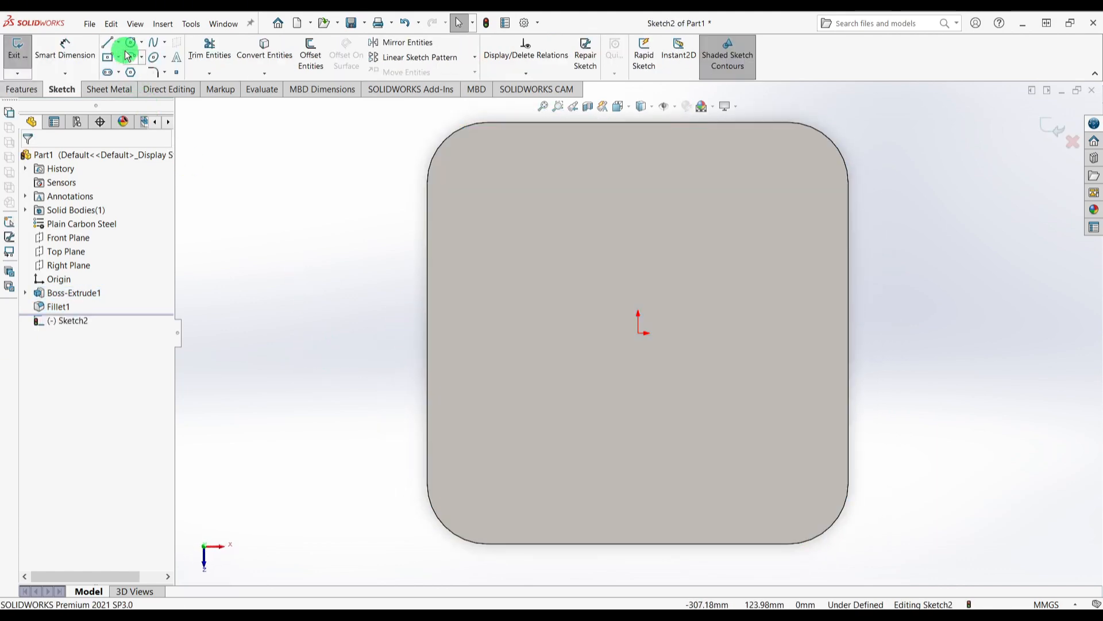
click(121, 44)
click(138, 72)
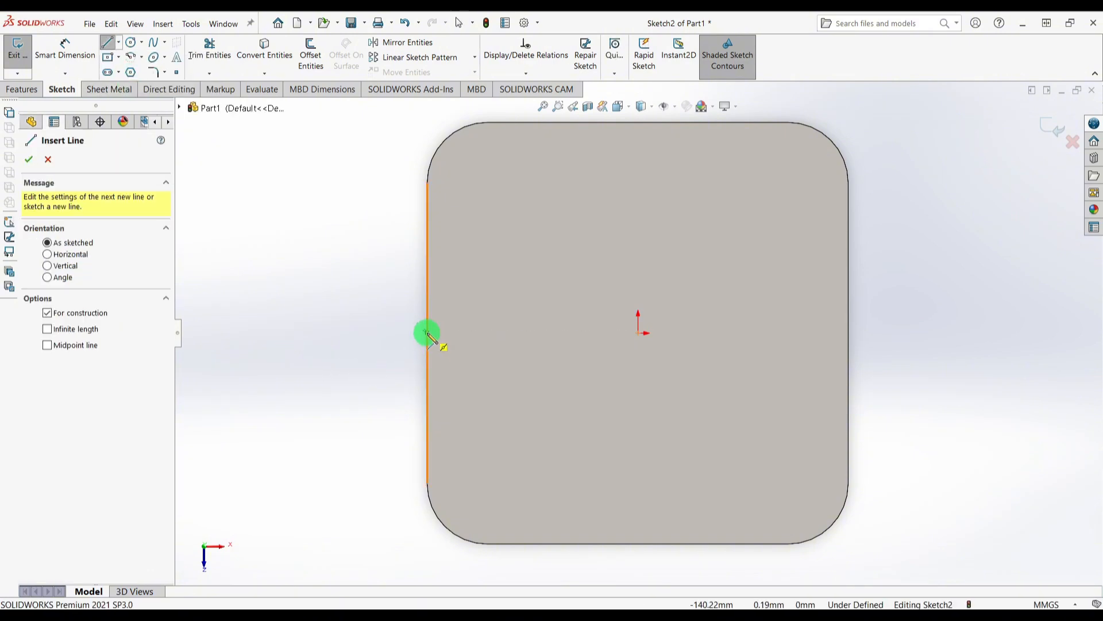
drag(426, 334, 637, 334)
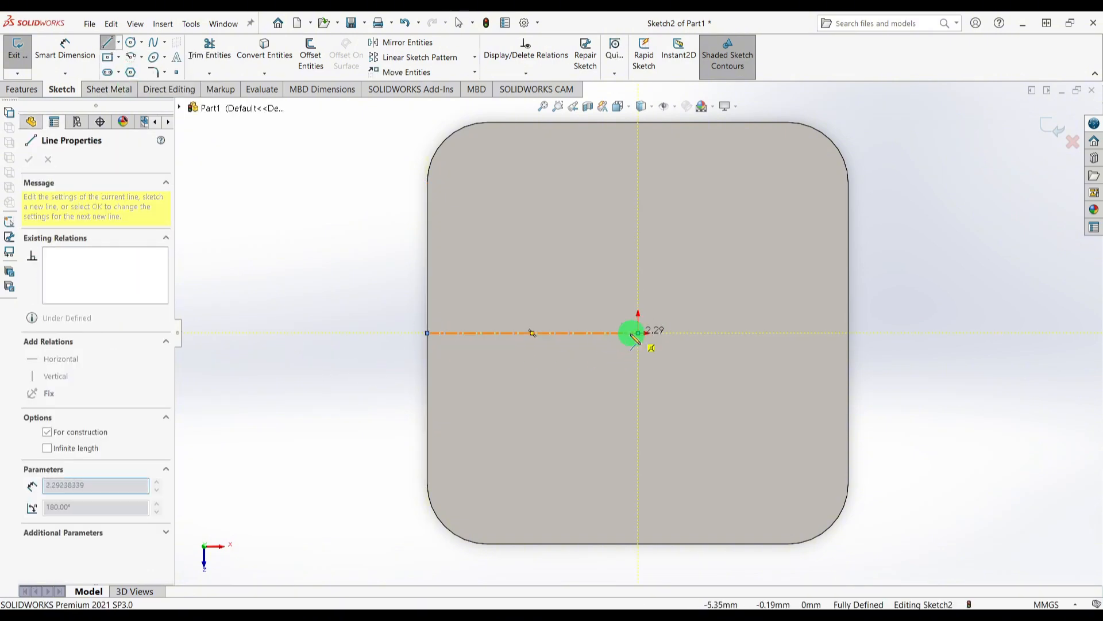
click(638, 123)
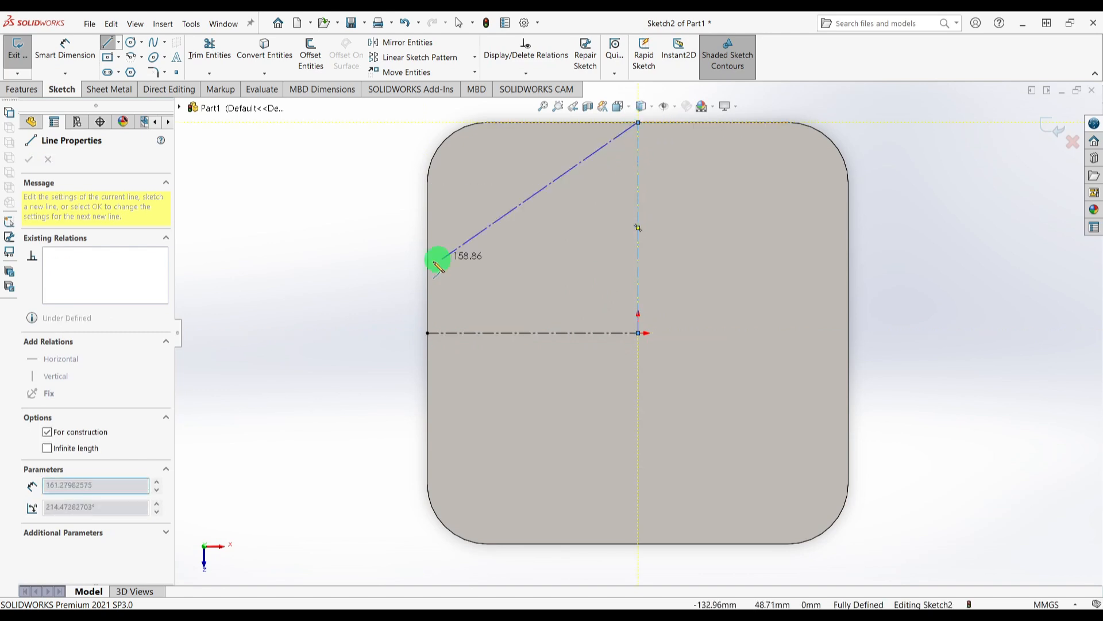
key(Escape)
key(Escape)
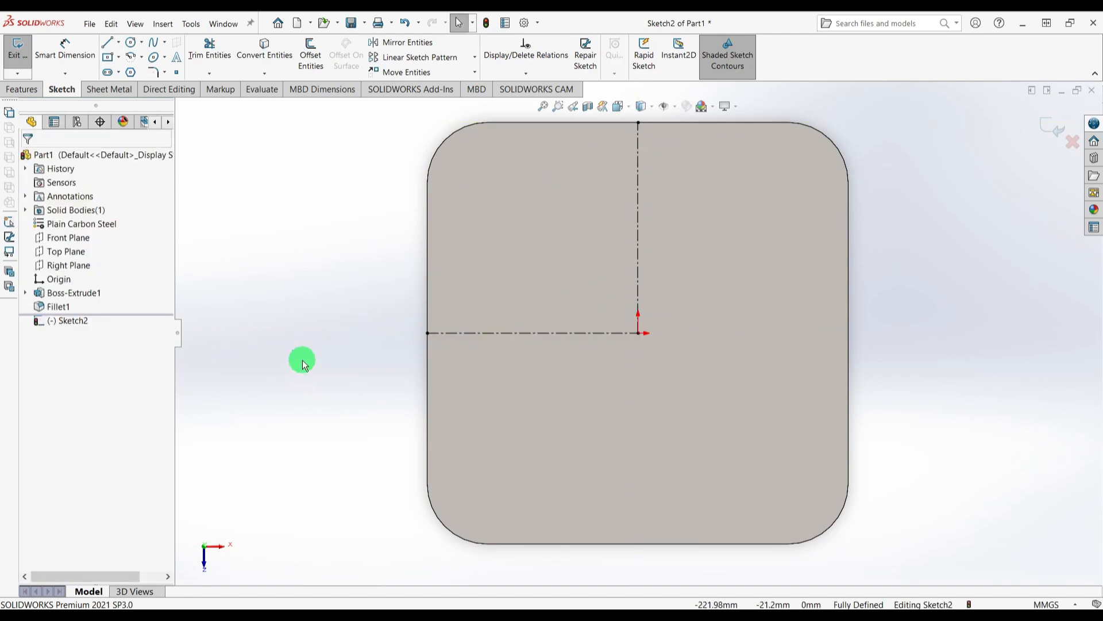
Sketch a centerpoint arc of about 25 mm radius on the horizontal centerline, bulging toward the origin and sweeping about 196 degrees.
click(133, 58)
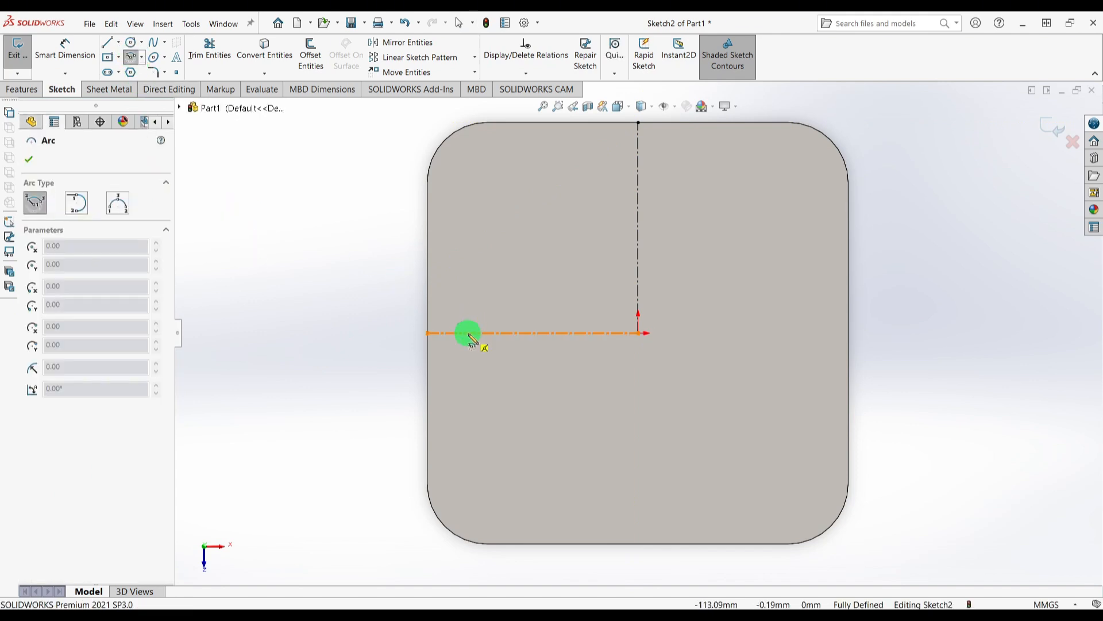
click(499, 333)
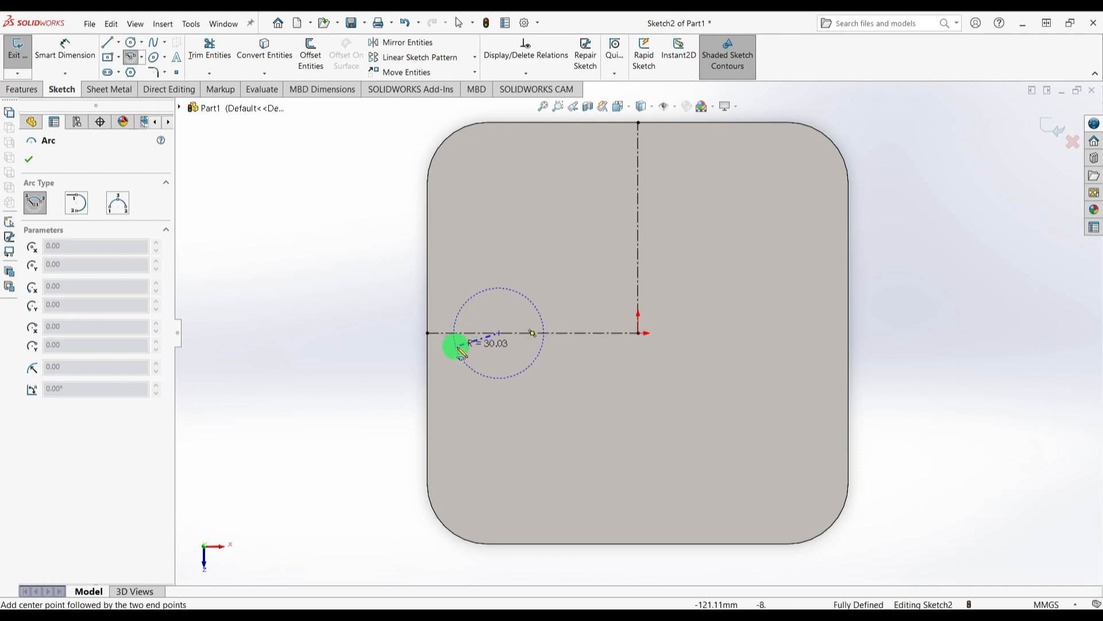
click(499, 371)
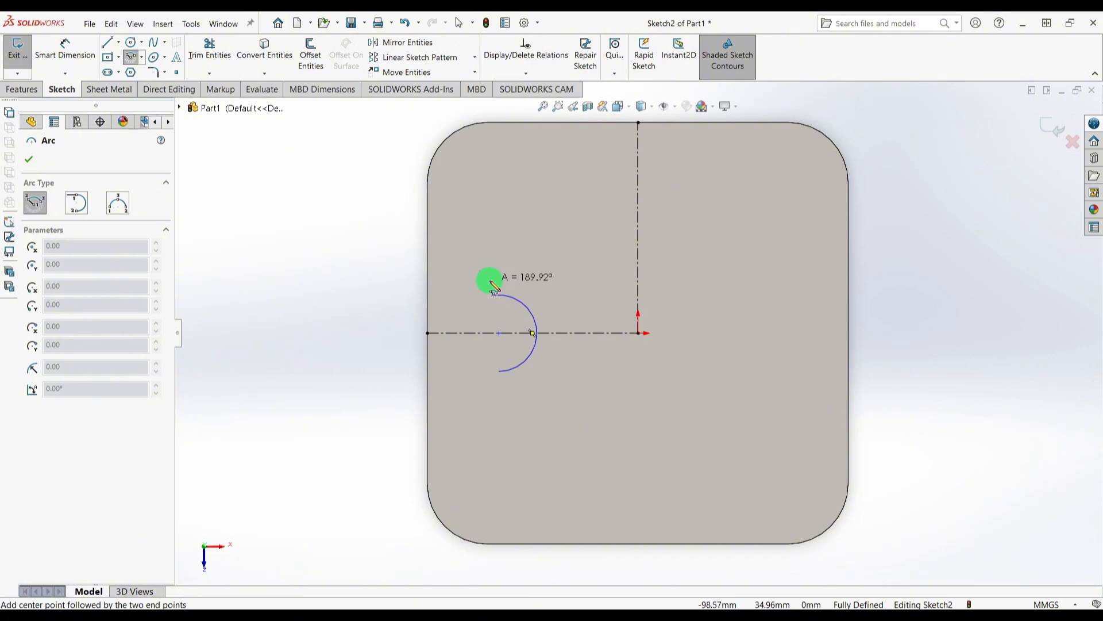
click(488, 293)
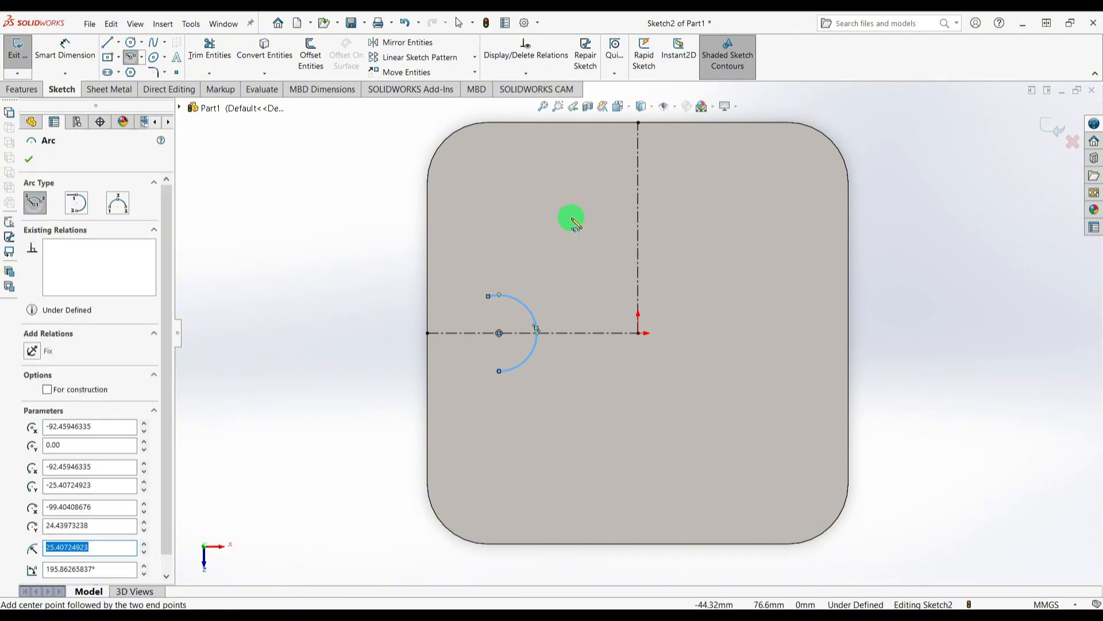
key(Escape)
Add a vertical relation between the arc's upper endpoint and its center point.
click(488, 296)
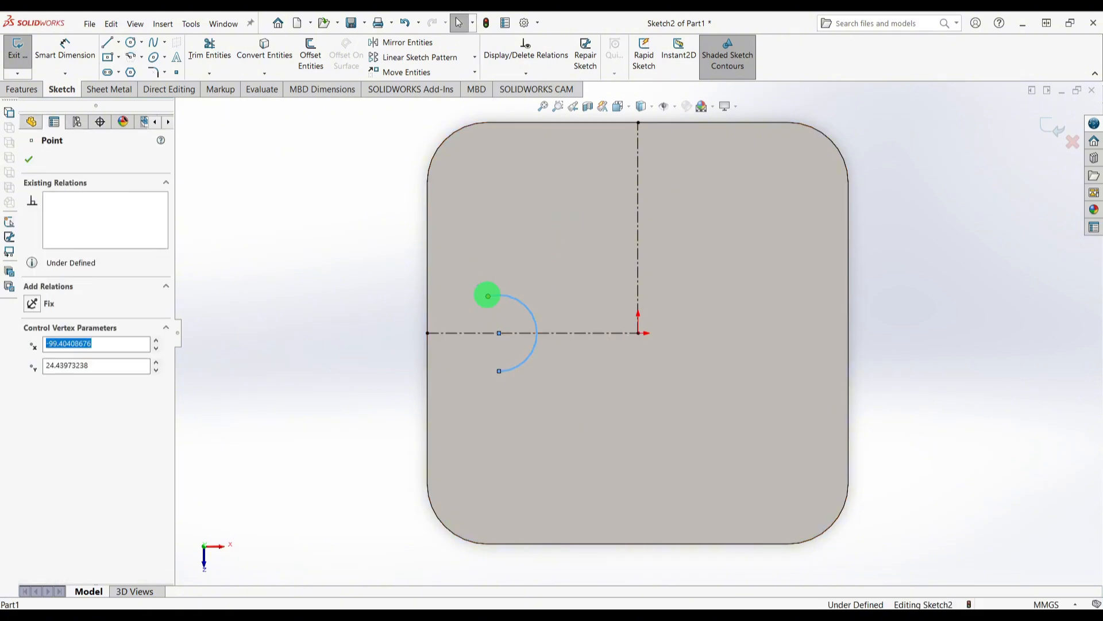
ctrl+click(498, 334)
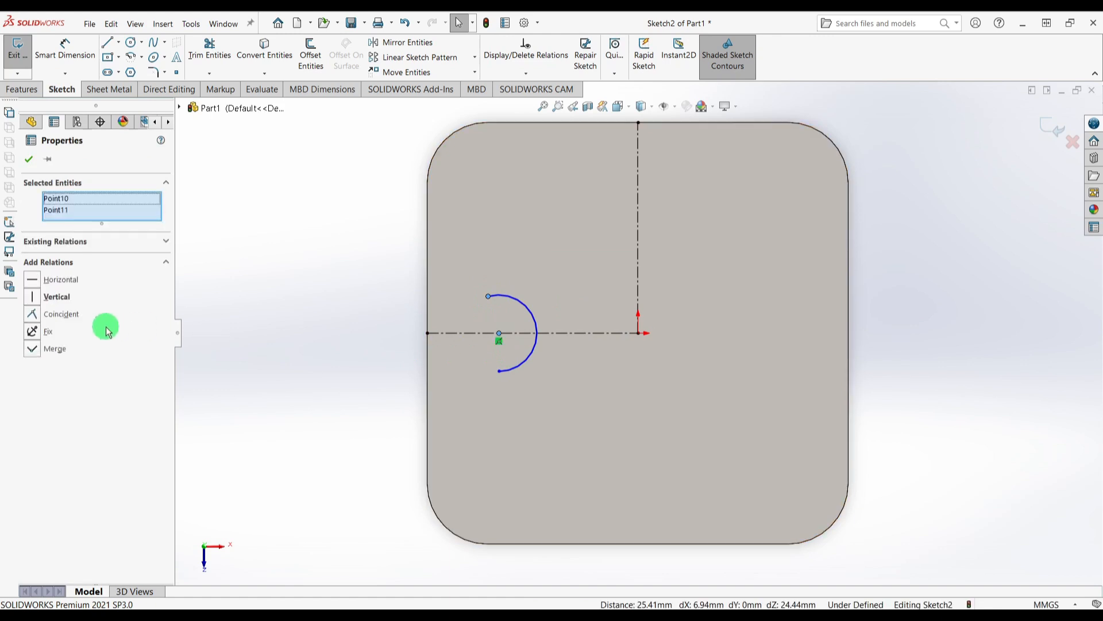
click(35, 301)
click(309, 340)
Dimension the arc's radius and set it to 54 mm.
right_drag(303, 359, 306, 256)
click(526, 312)
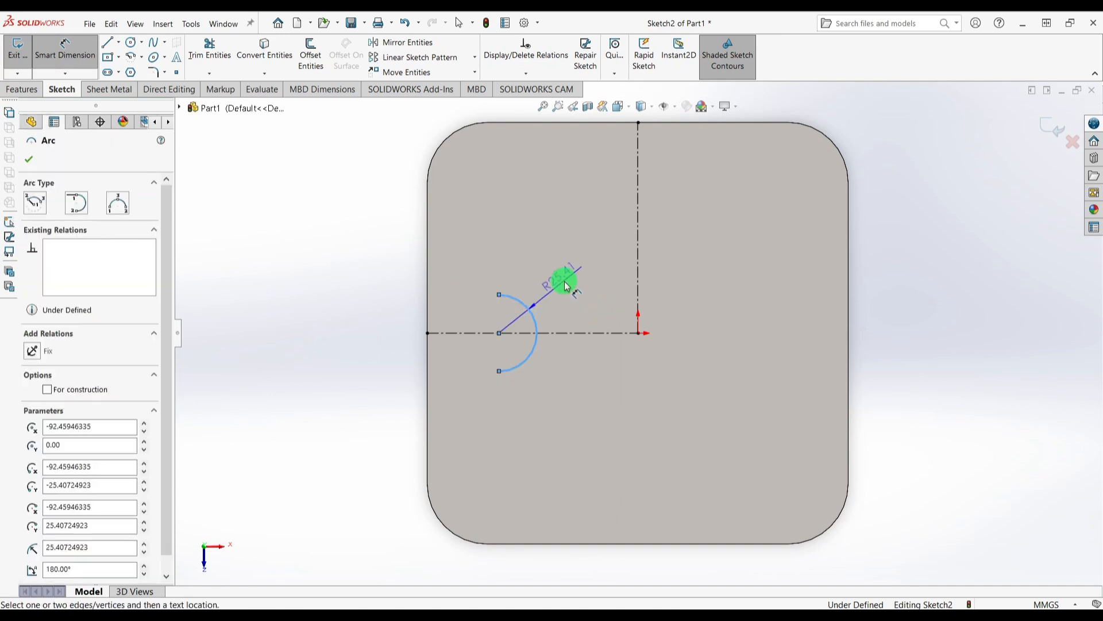
click(566, 279)
text(54)
key(Return)
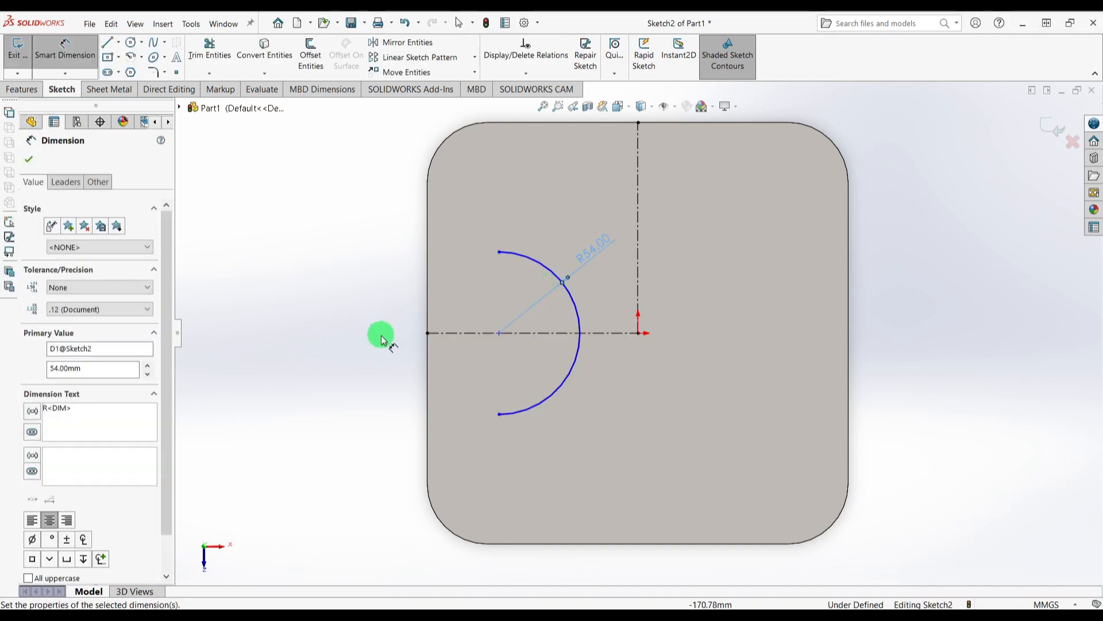
key(Escape)
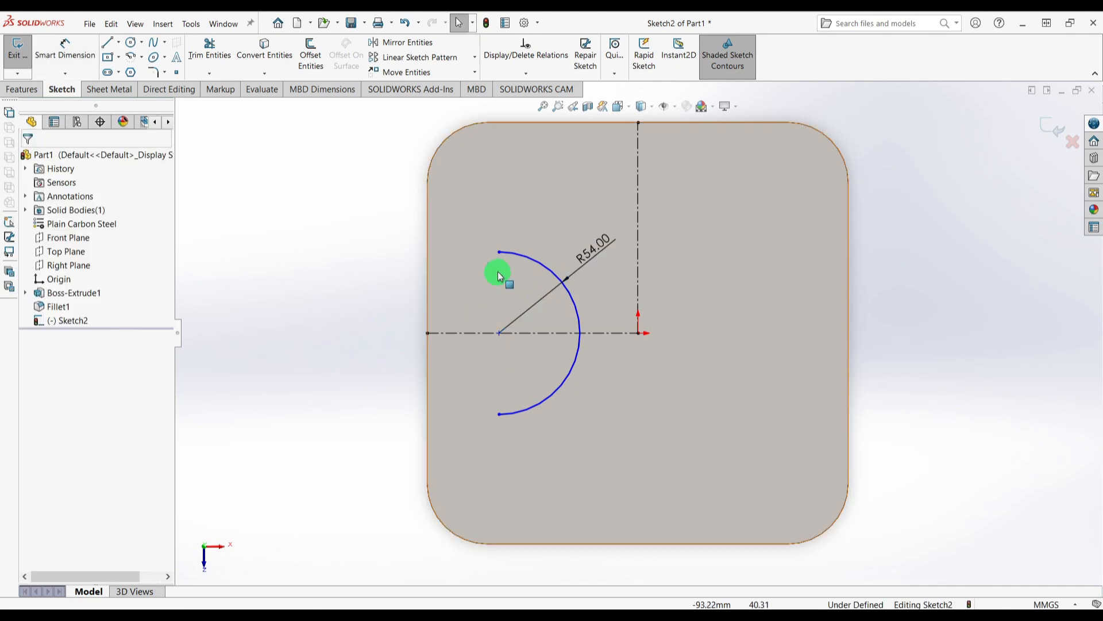
Sketch a corner rectangle from the arc's upper endpoint to the plate's left edge, level with the arc's lower endpoint.
click(122, 58)
click(117, 73)
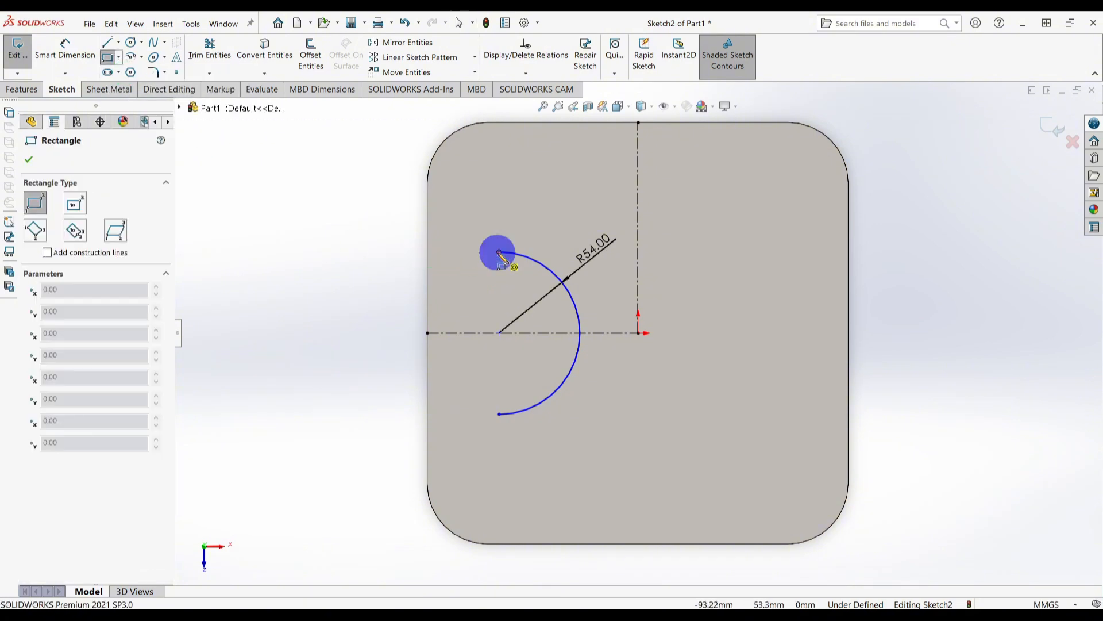
drag(499, 252, 426, 414)
key(Escape)
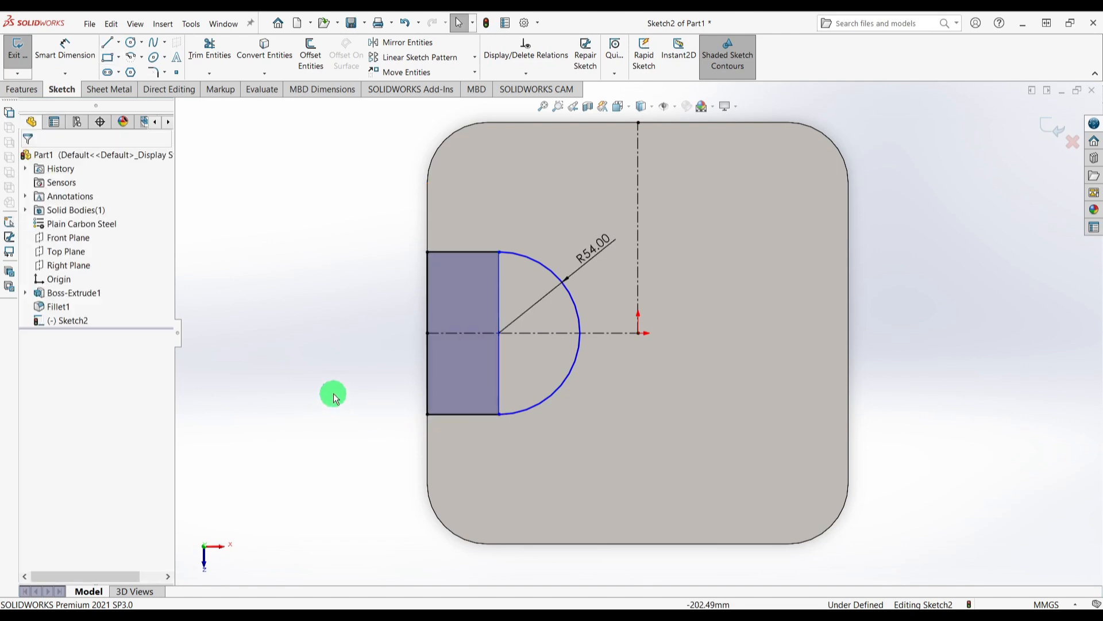
Dimension the rectangle's upper horizontal side and set it to 10 mm.
right_drag(332, 374, 365, 202)
click(460, 254)
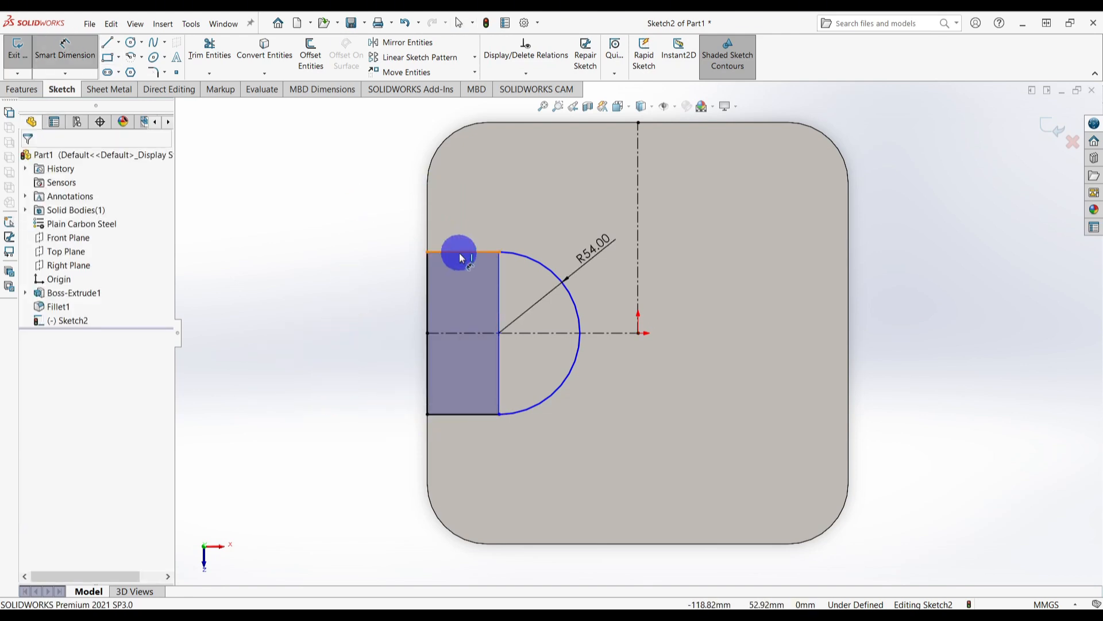
click(364, 239)
text(10)
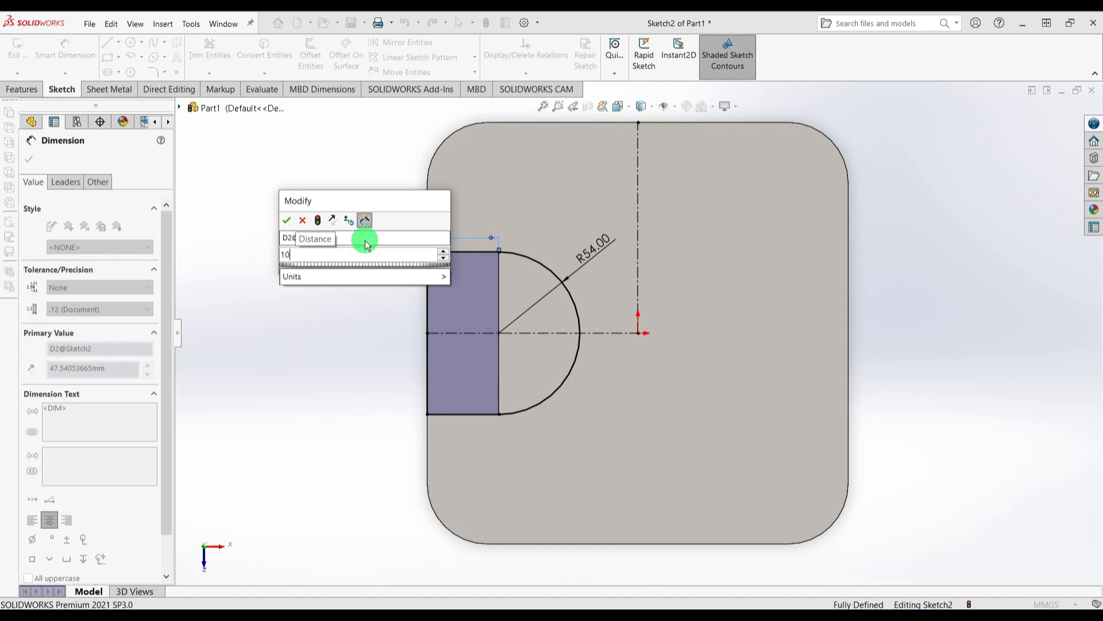
key(Return)
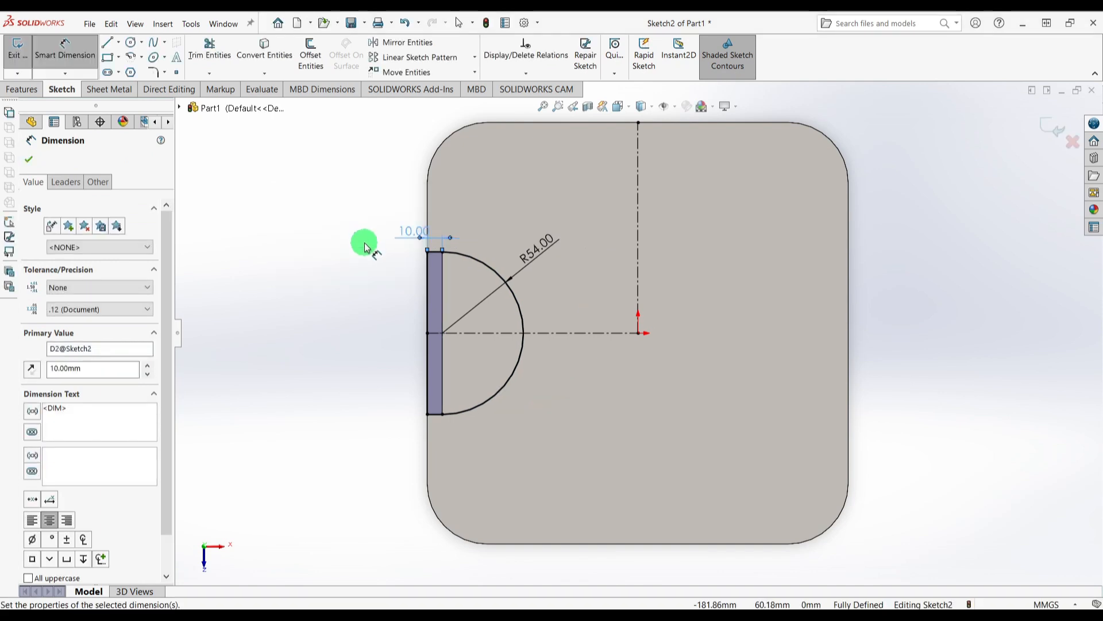
Trim both halves of the rectangle's vertical line between the arc endpoints, leaving one closed cutout profile.
click(209, 47)
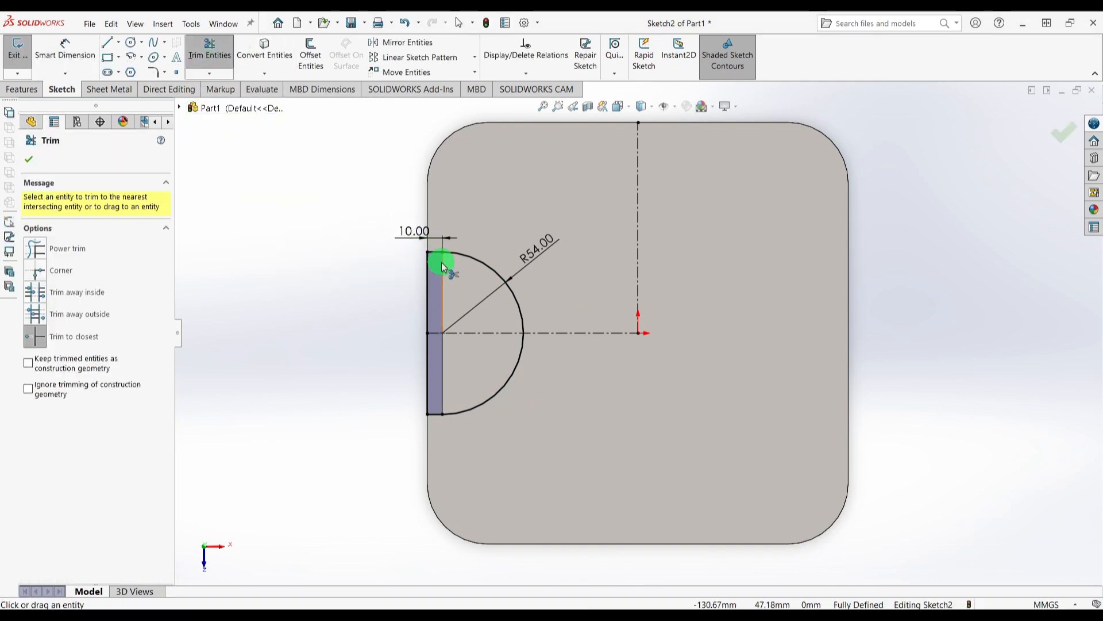
click(443, 277)
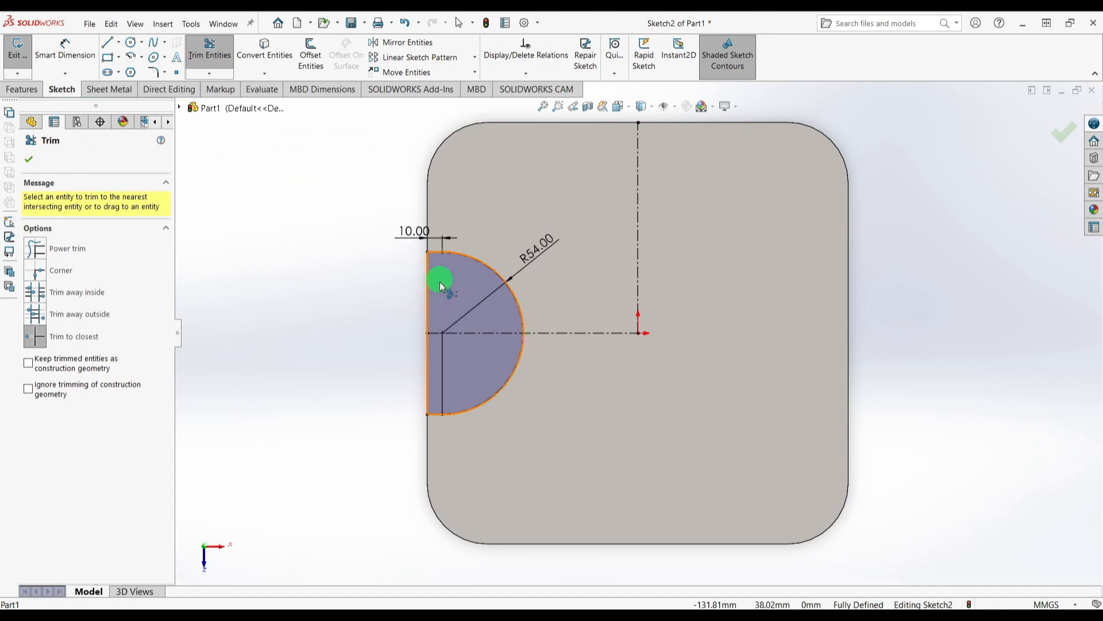
click(443, 365)
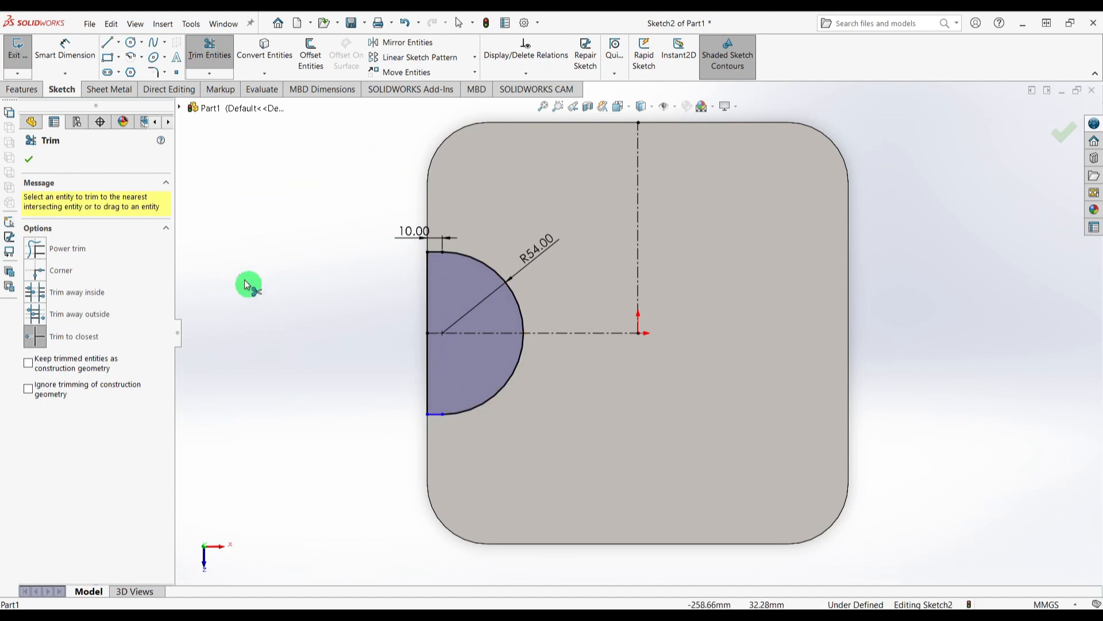
Mirror the arc and its three connected lines about the vertical centerline to the plate's right side.
click(403, 43)
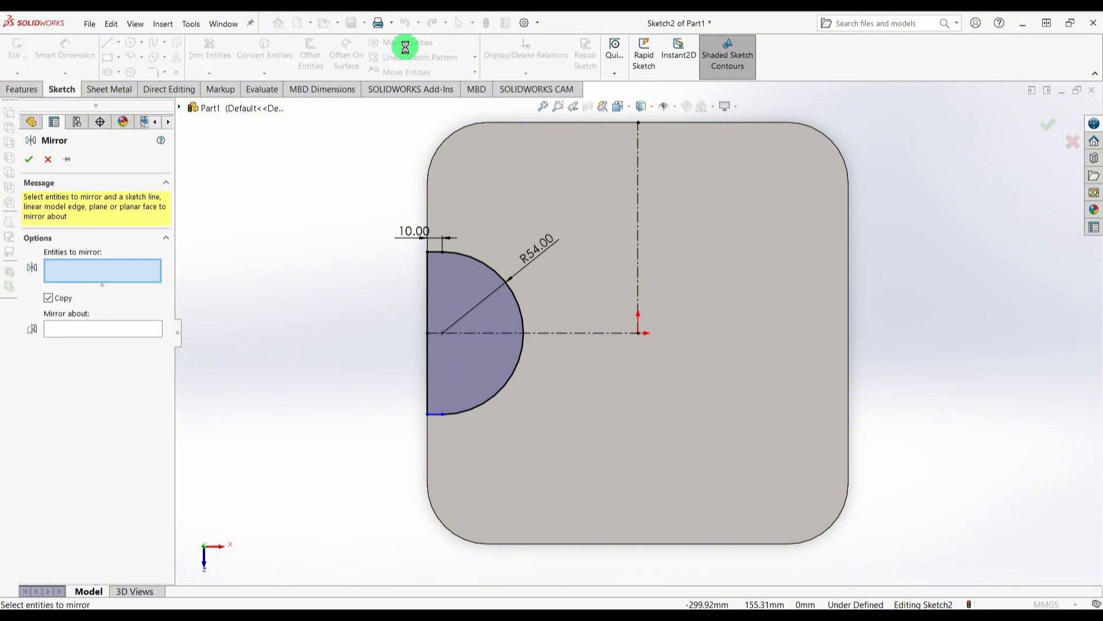
click(462, 277)
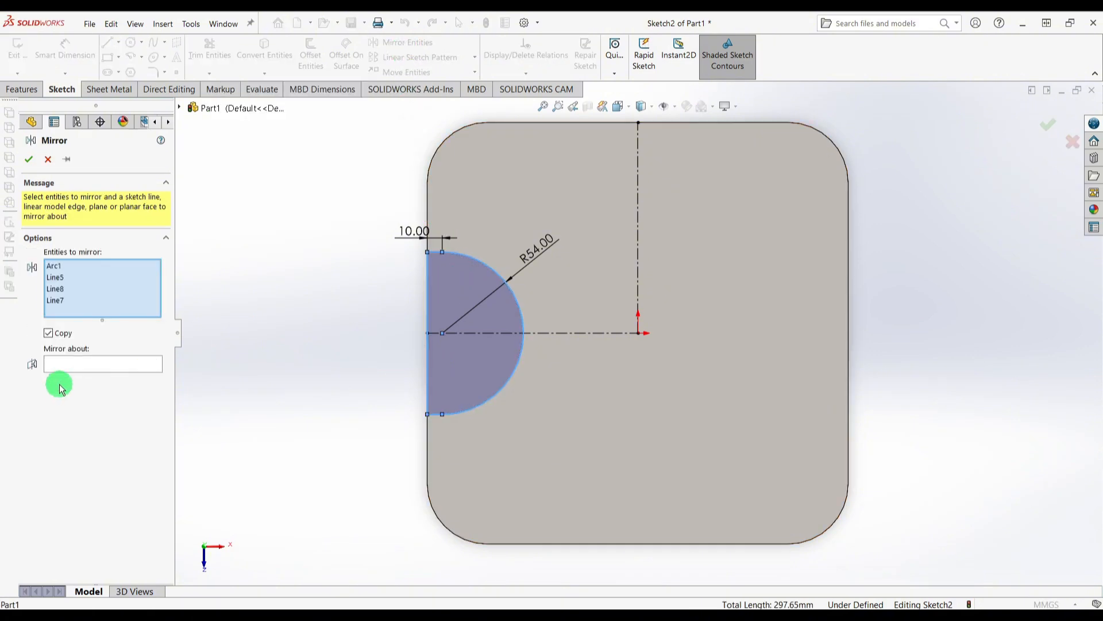
click(96, 366)
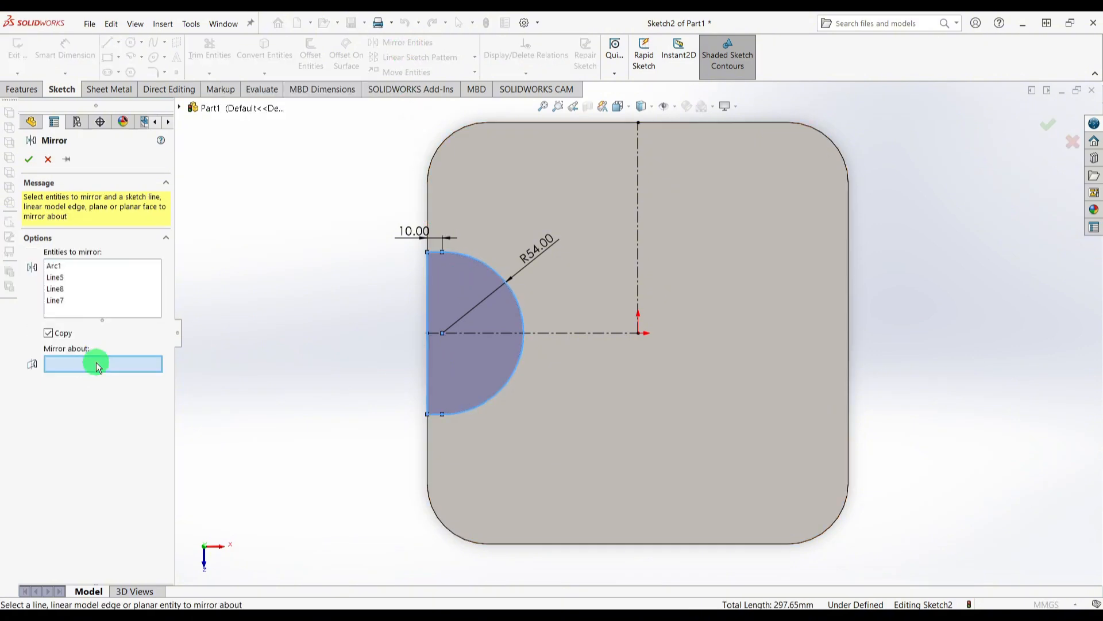
click(639, 217)
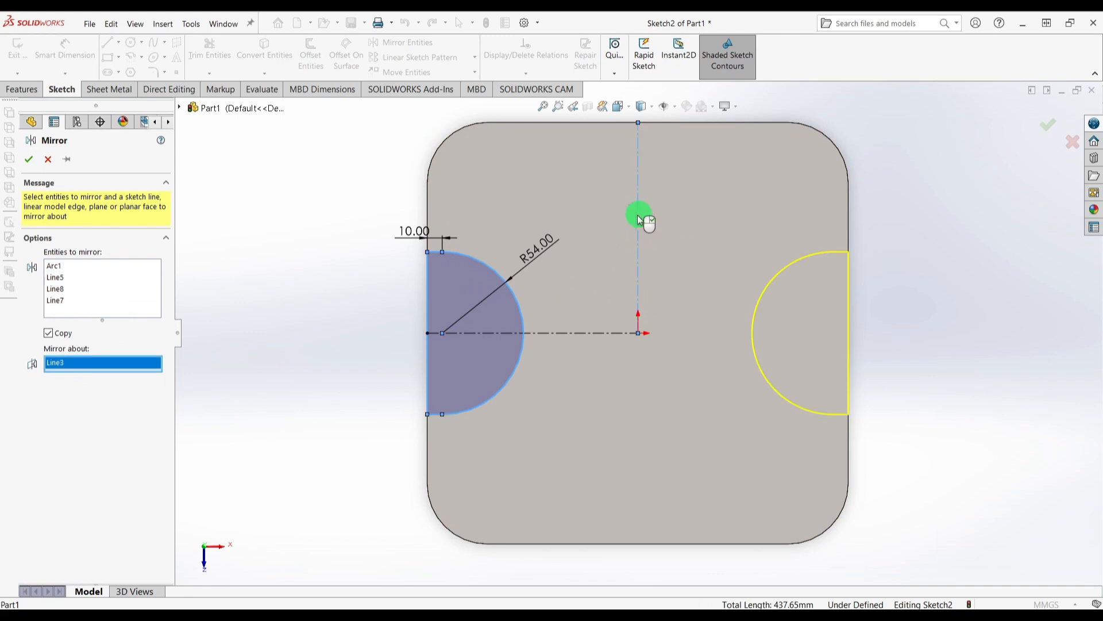
click(29, 161)
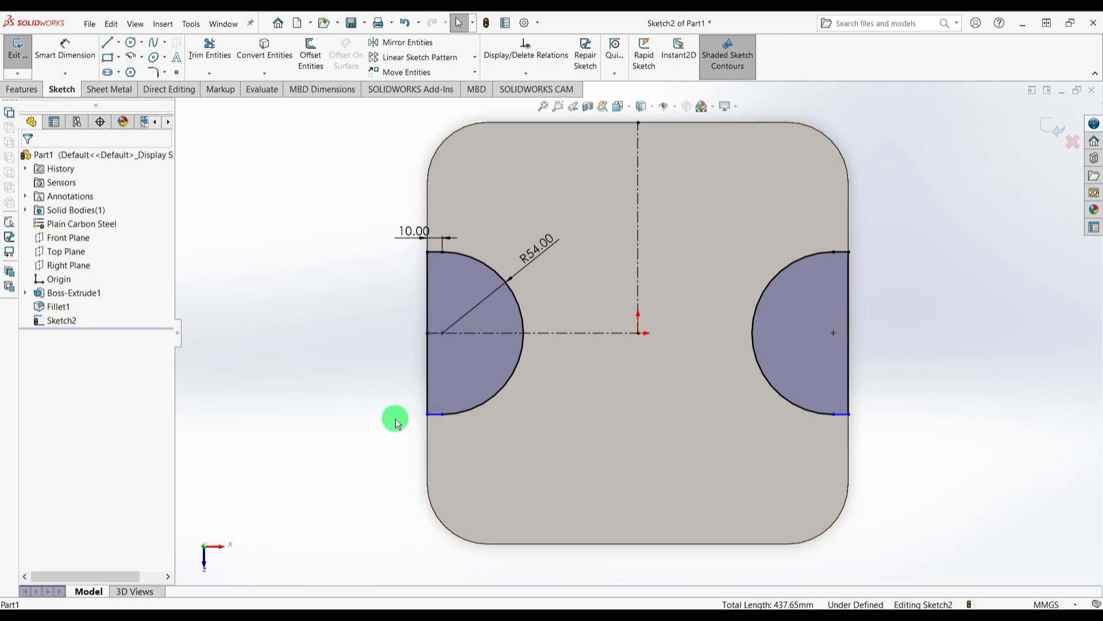
Add a vertical relation between the left arc's lower endpoint and its center point.
click(443, 412)
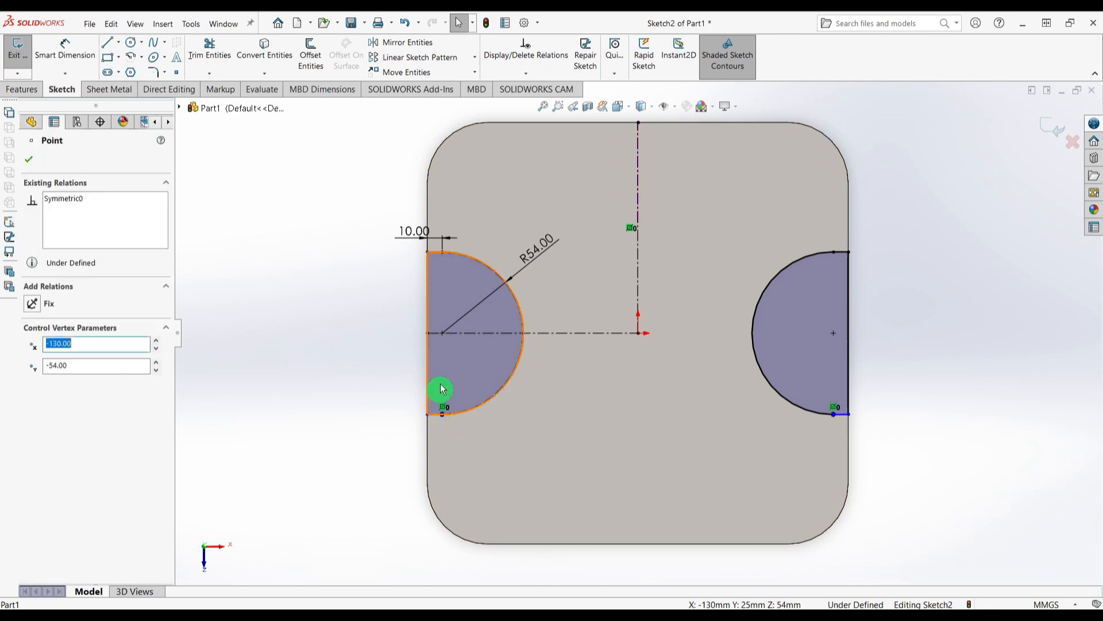
ctrl+click(443, 333)
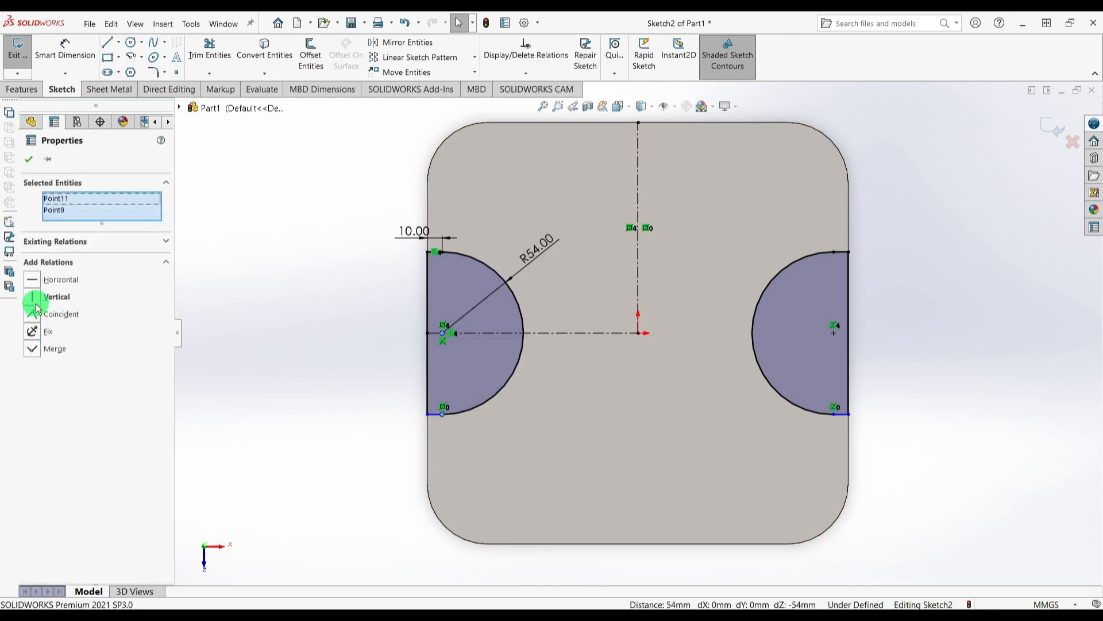
click(57, 297)
click(284, 333)
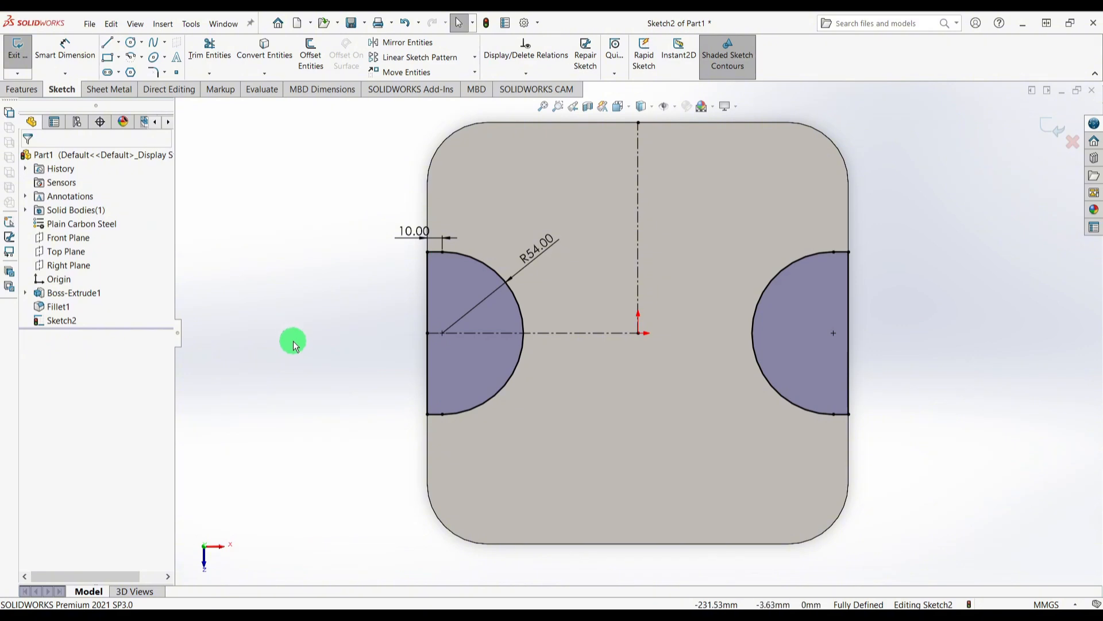
Cut-extrude both side profiles through the plate with a blind depth of 25 mm.
click(23, 90)
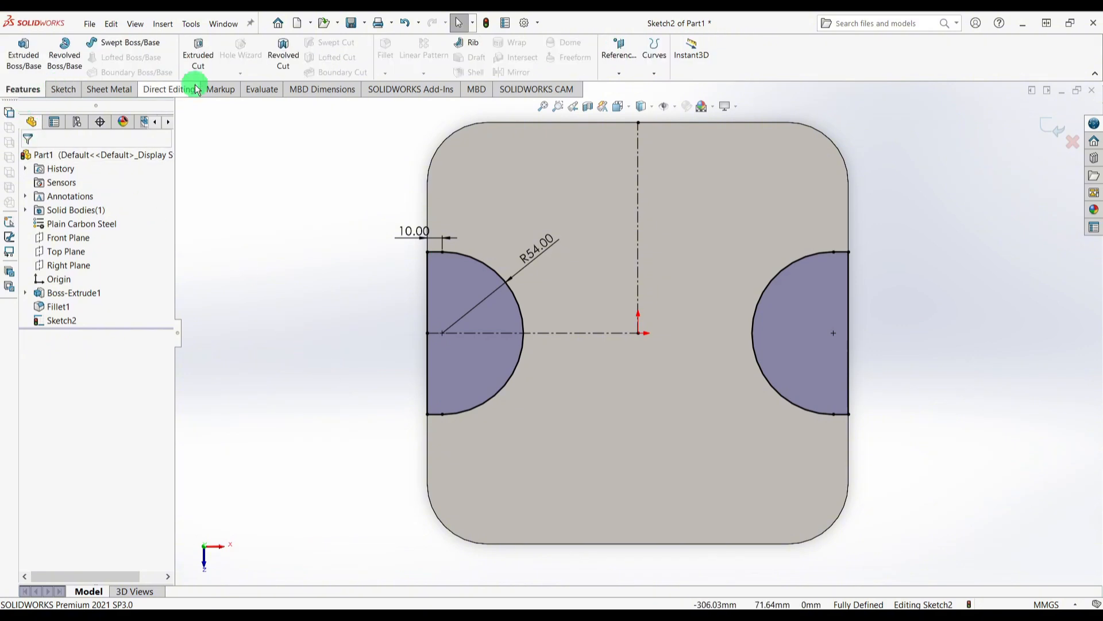
click(198, 55)
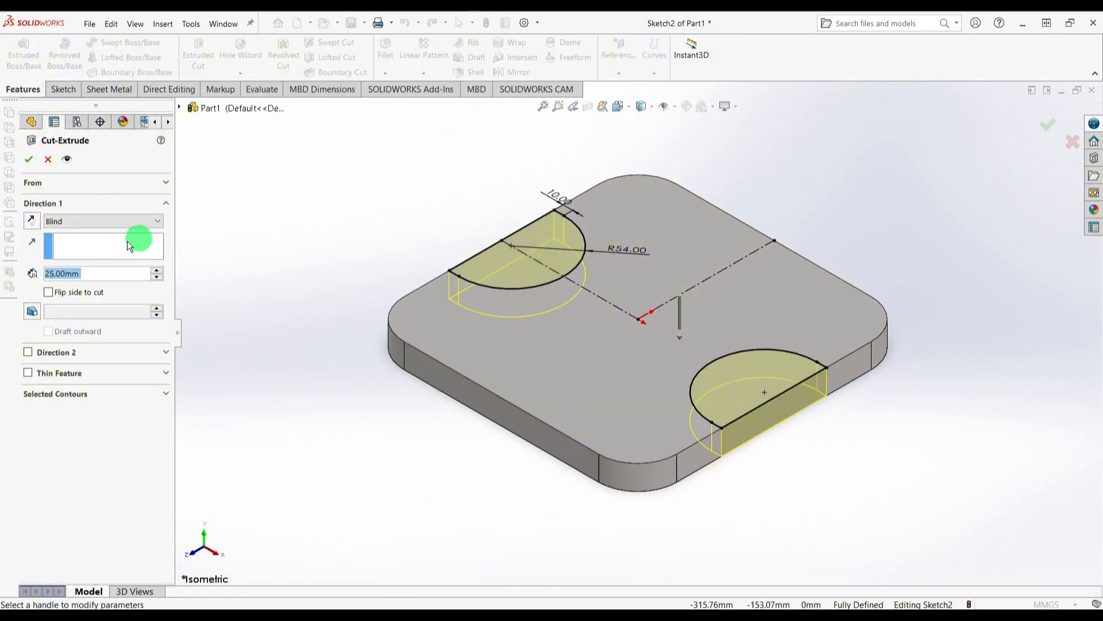
click(28, 159)
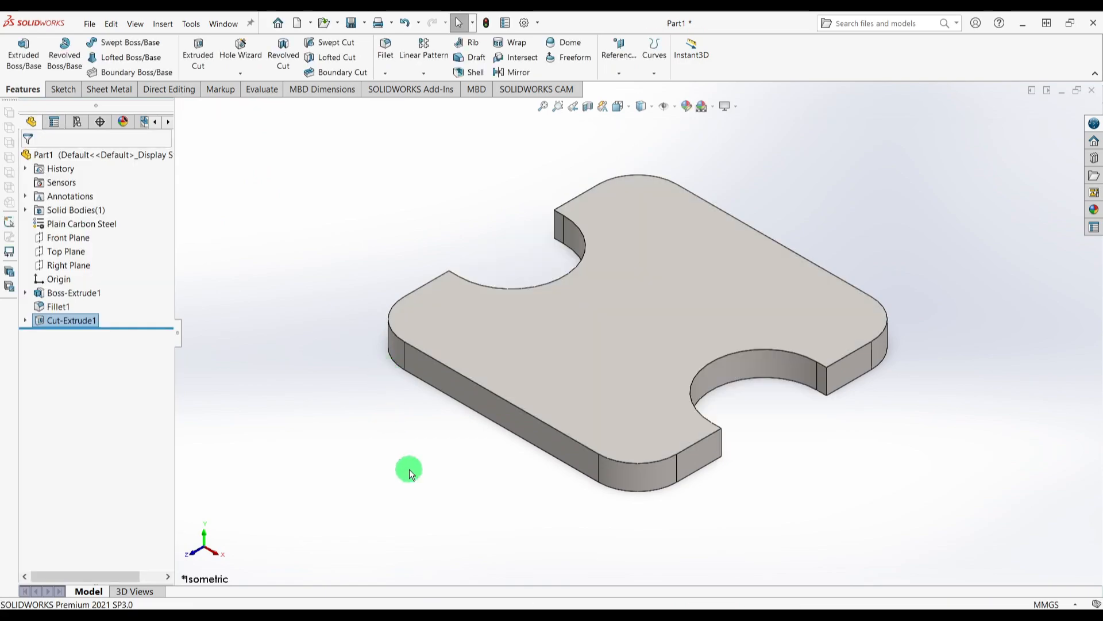
Start a sketch on the plate's top face and draw a vertical midpoint line about 188 mm long, centred on the origin.
key(alt+Tab)
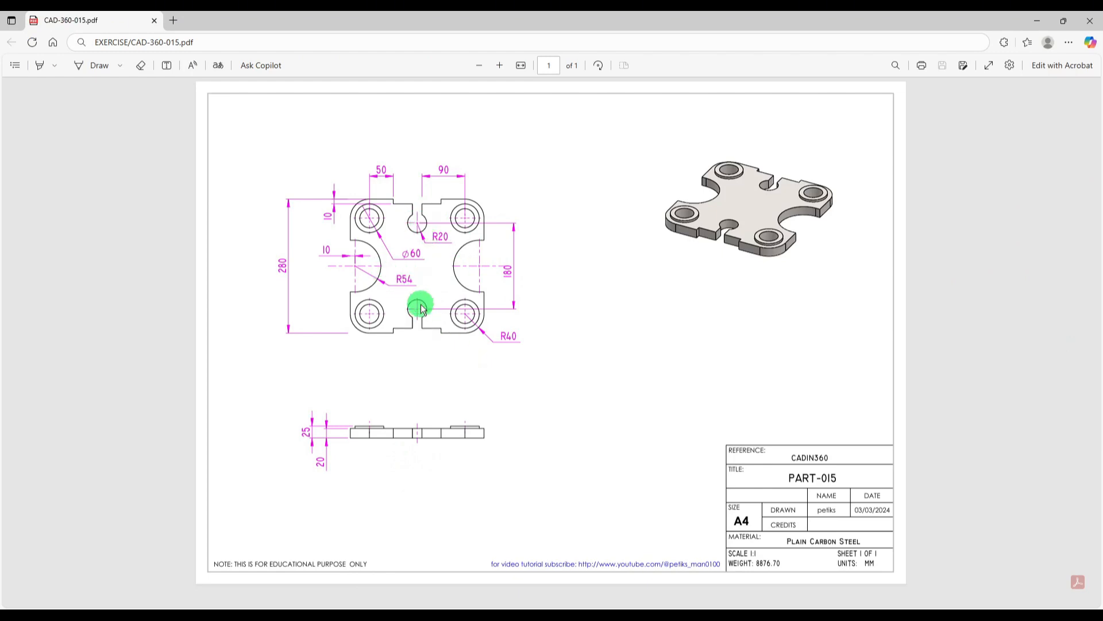
key(alt+Tab)
click(614, 336)
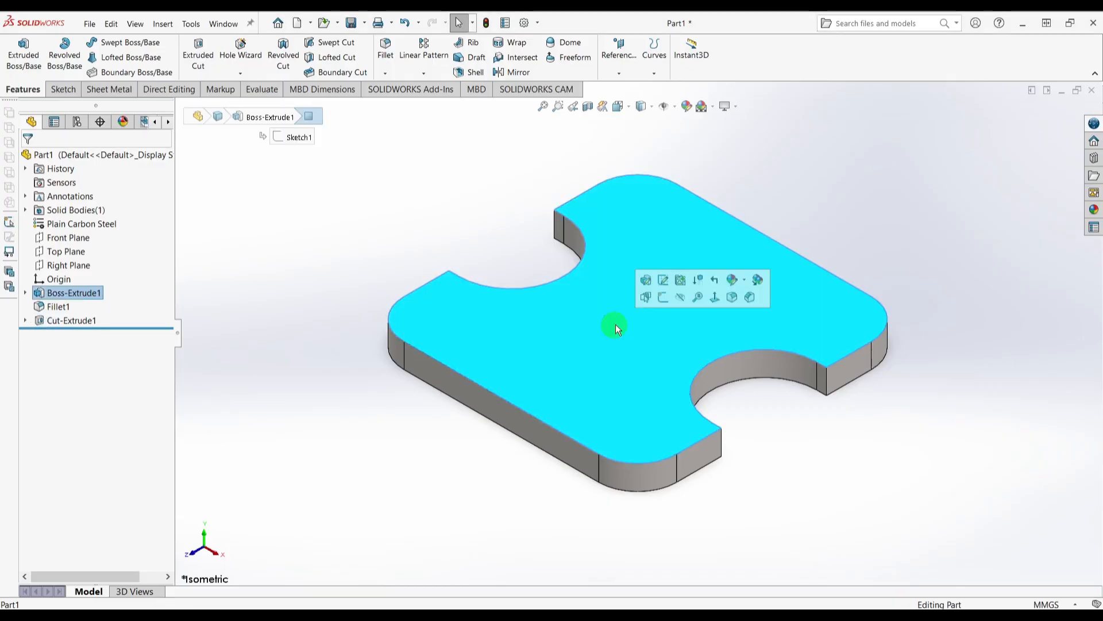
click(667, 300)
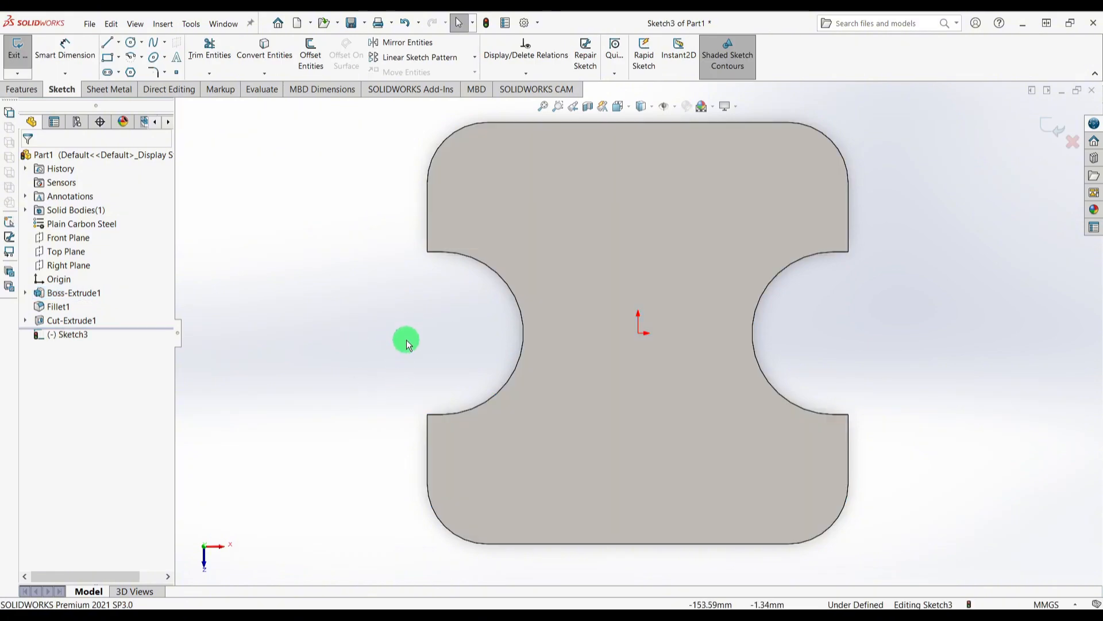
click(120, 43)
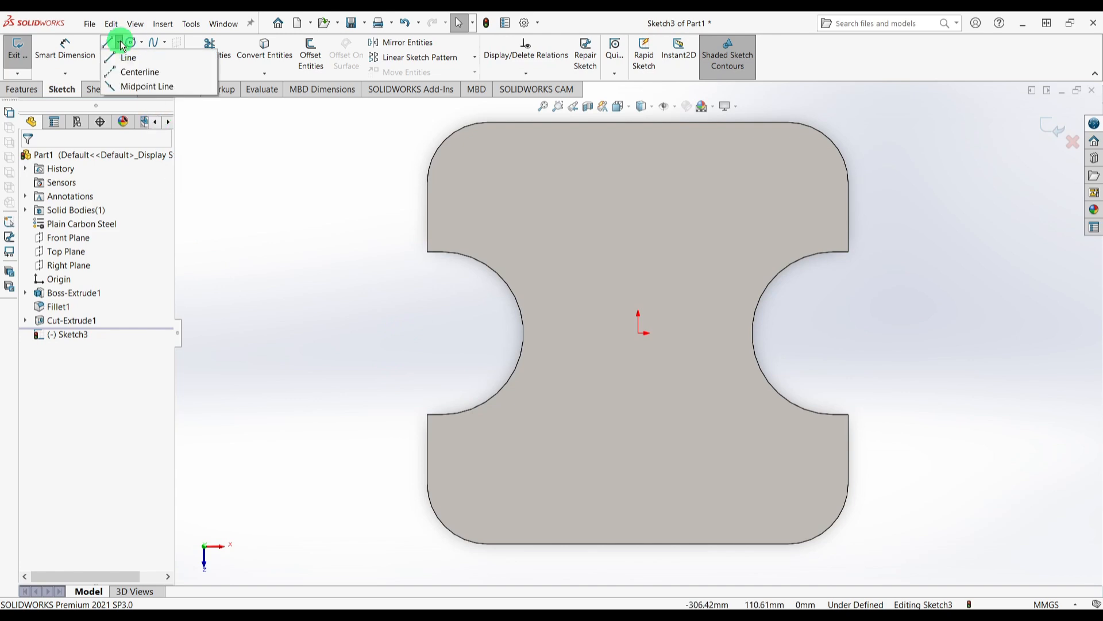
click(135, 87)
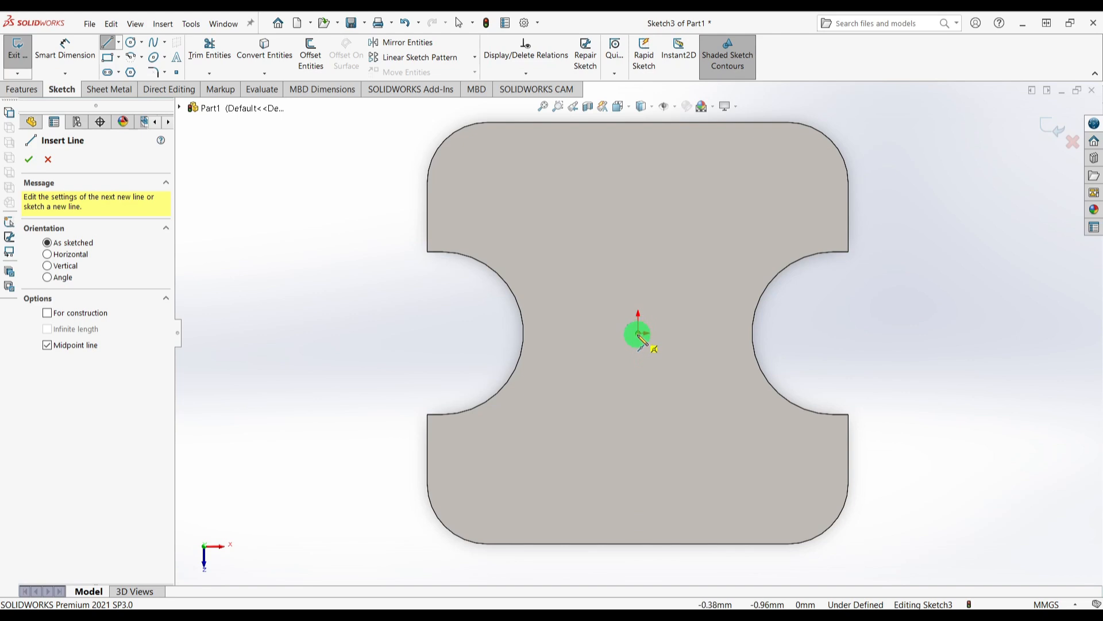
click(638, 333)
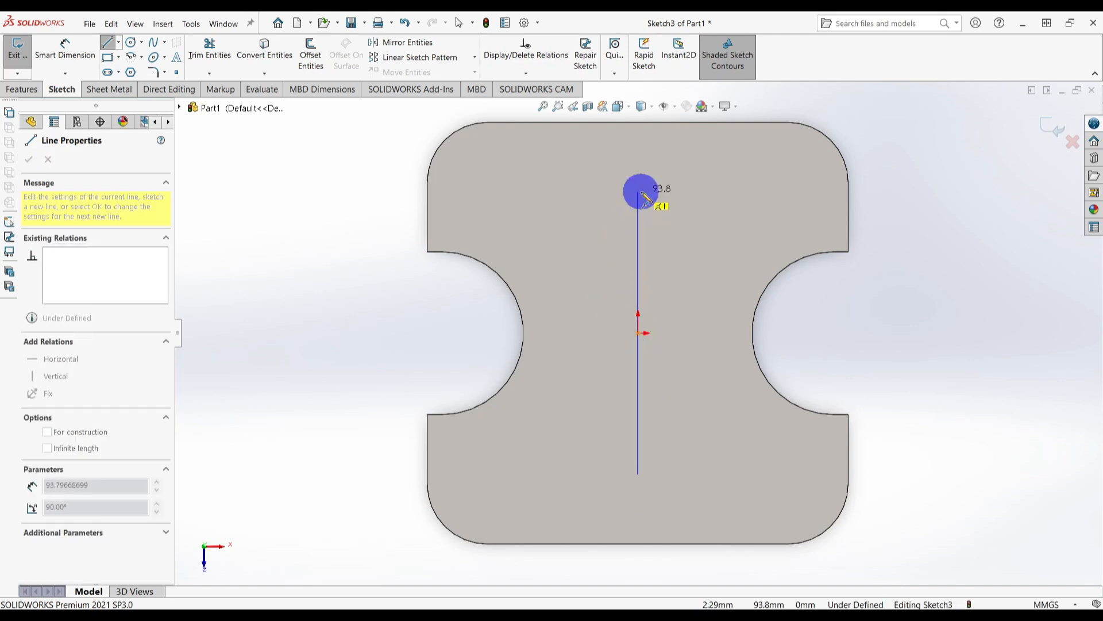
click(639, 192)
key(Escape)
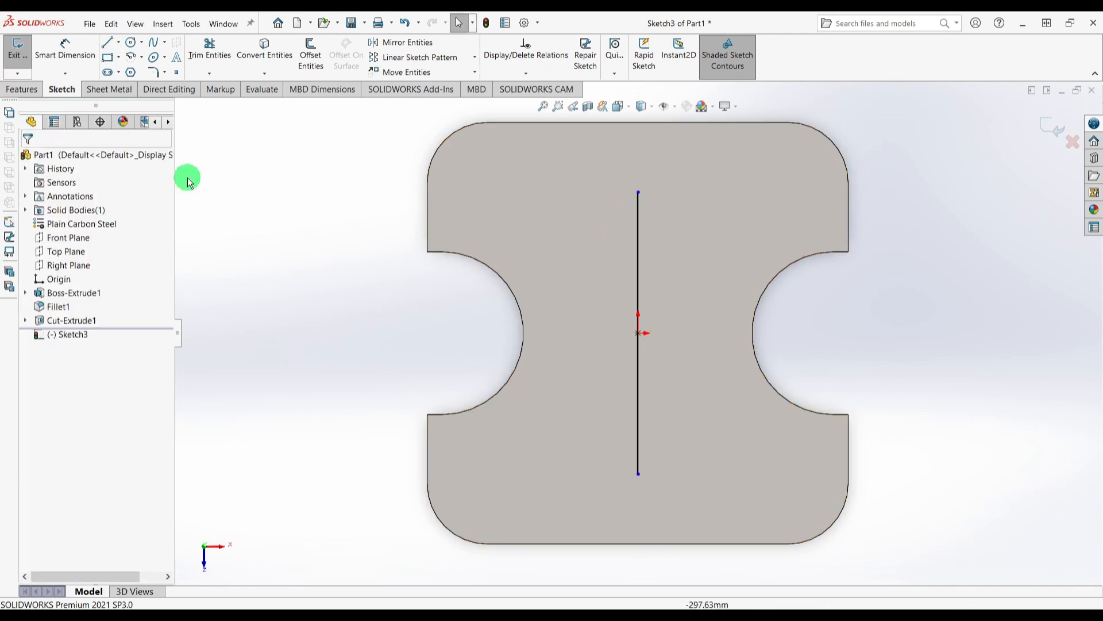
Draw a horizontal centerline from the origin out to the plate's right side.
click(120, 43)
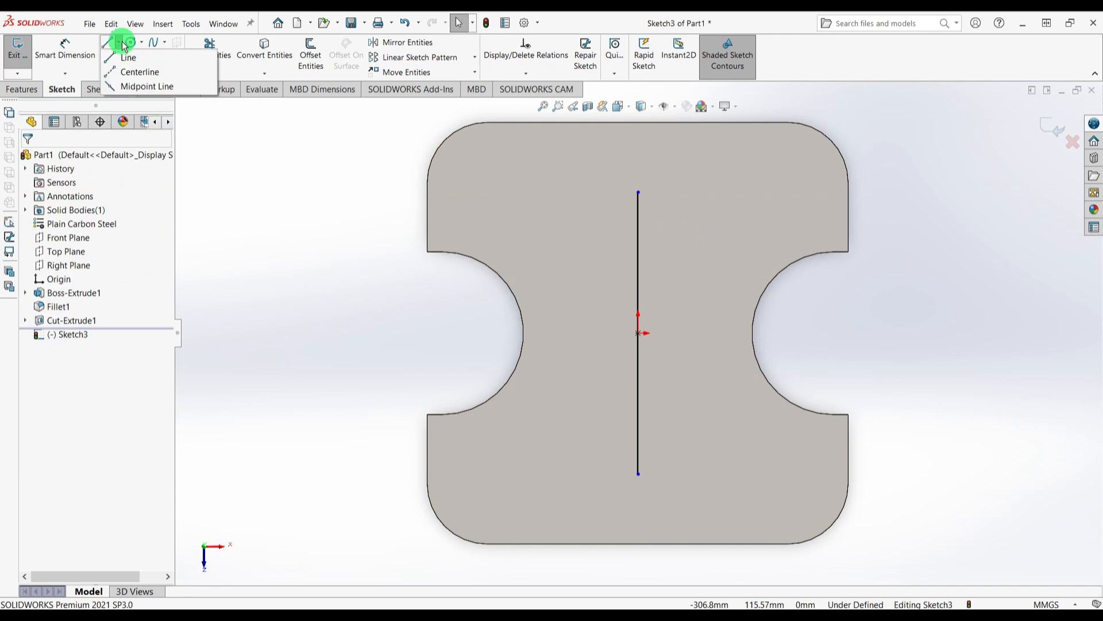
click(129, 69)
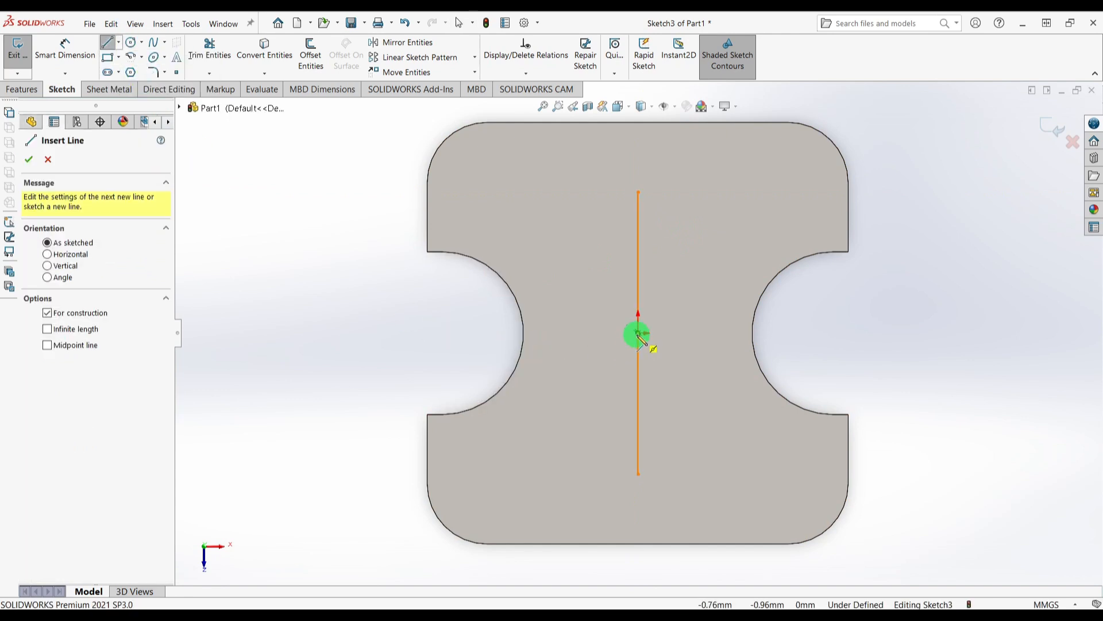
click(637, 334)
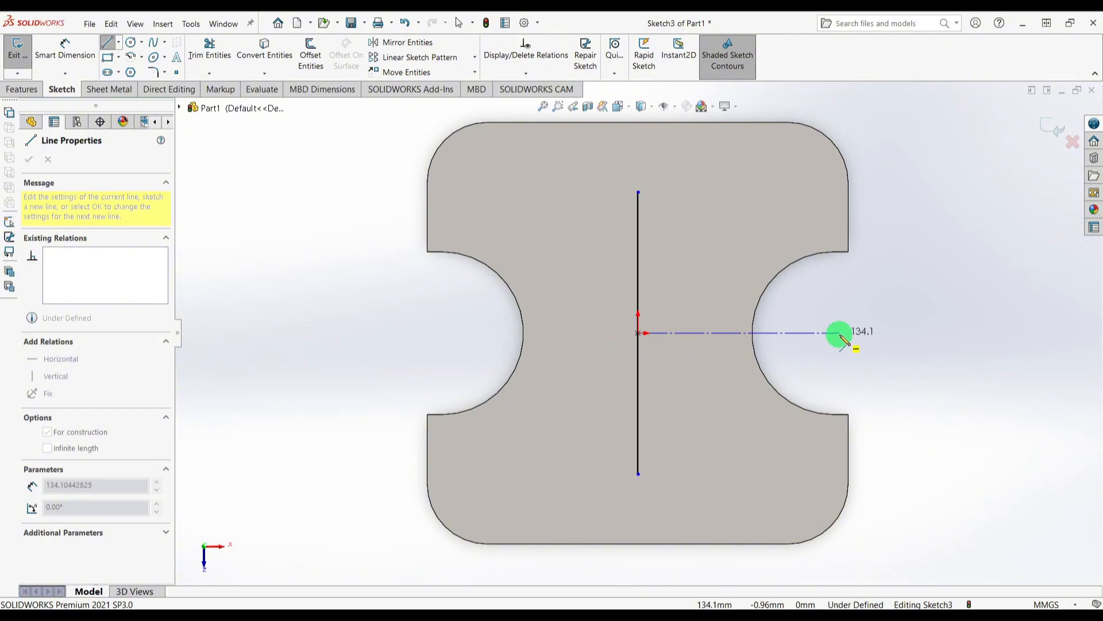
click(849, 333)
key(Escape)
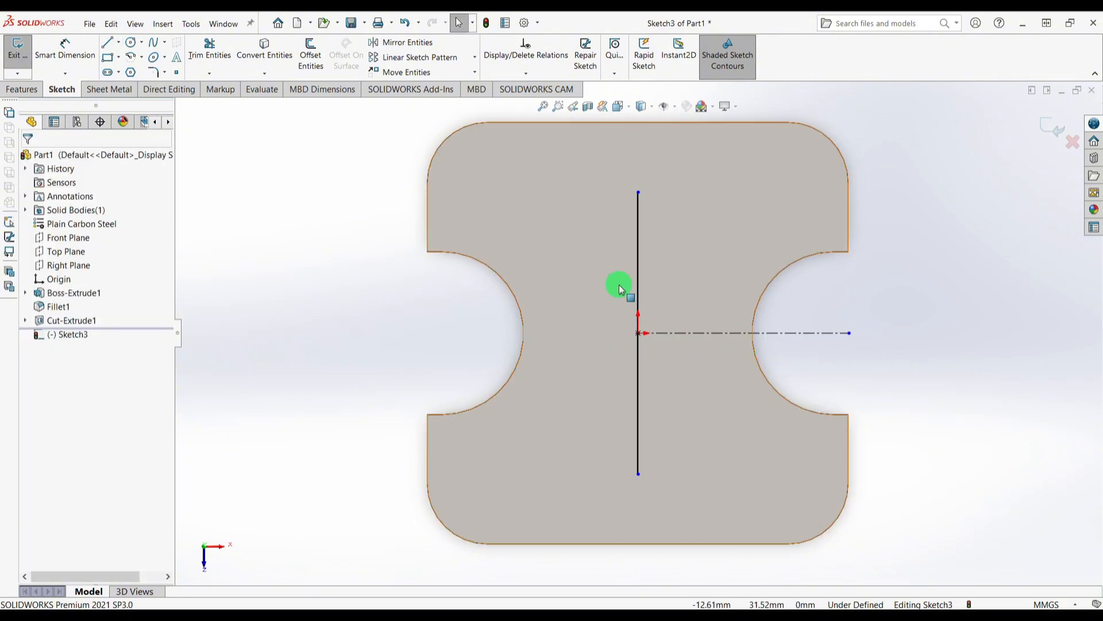
Convert the vertical line to construction geometry and dimension its length as 180 mm.
click(636, 240)
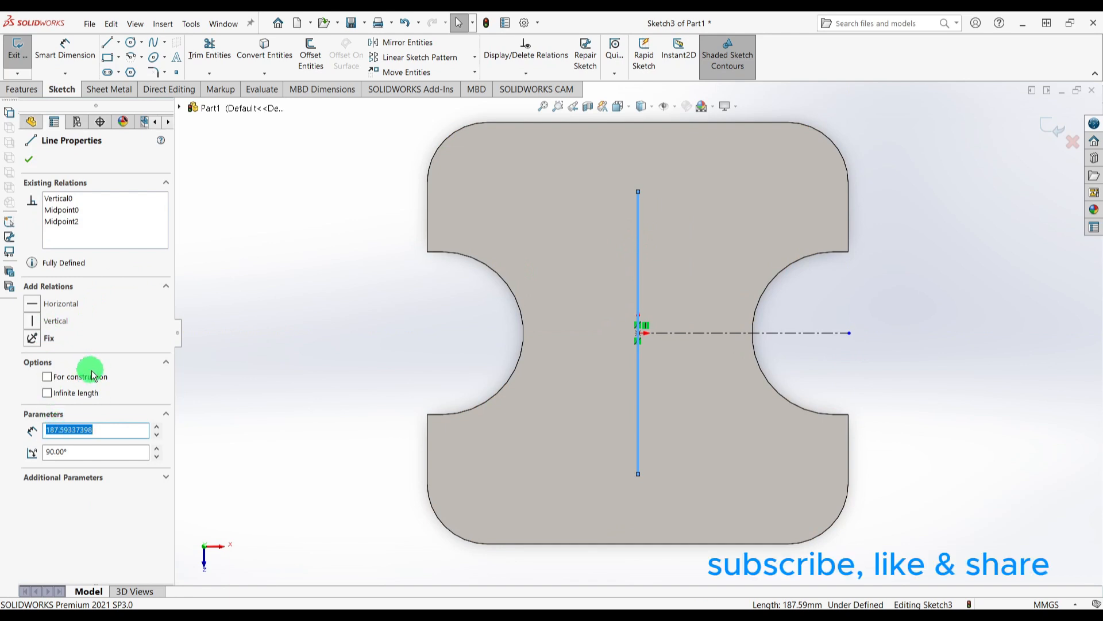
click(48, 376)
click(382, 288)
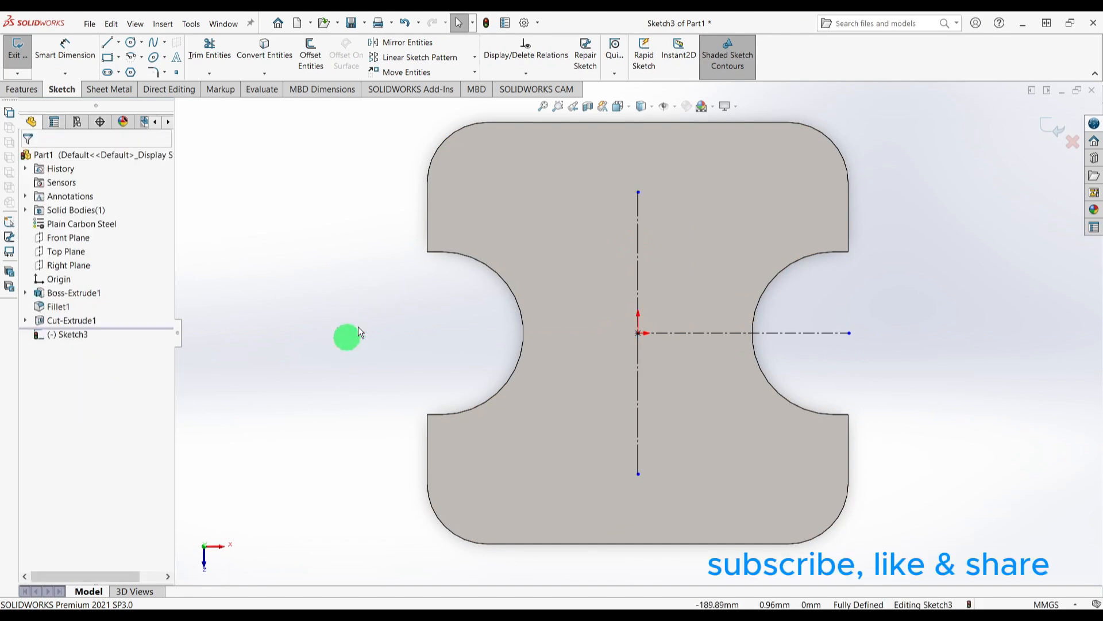
right_drag(303, 359, 306, 283)
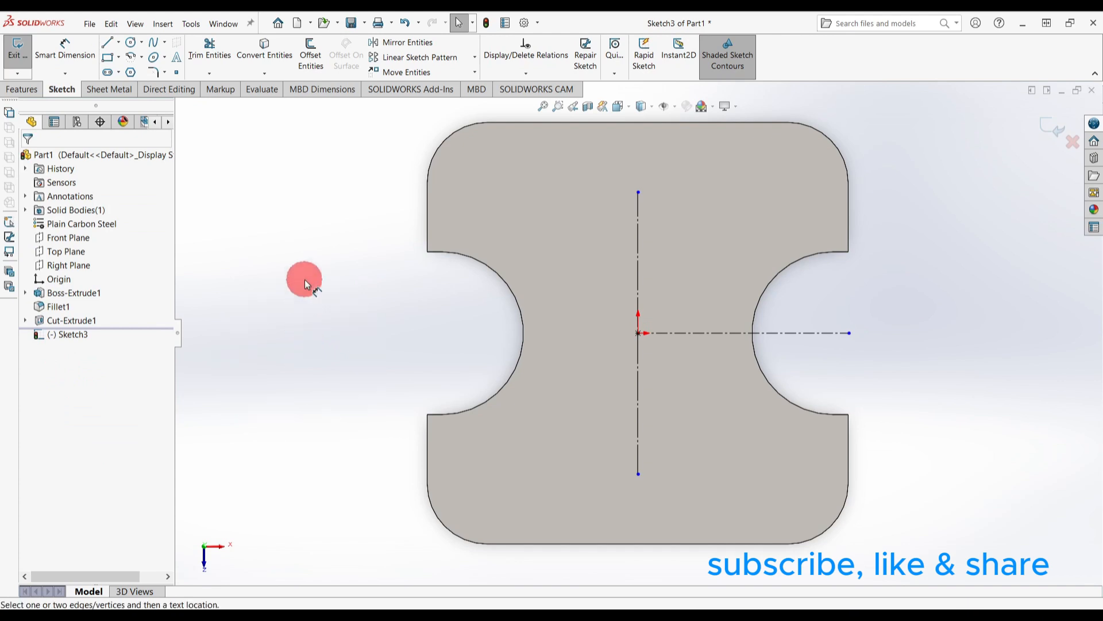
click(642, 240)
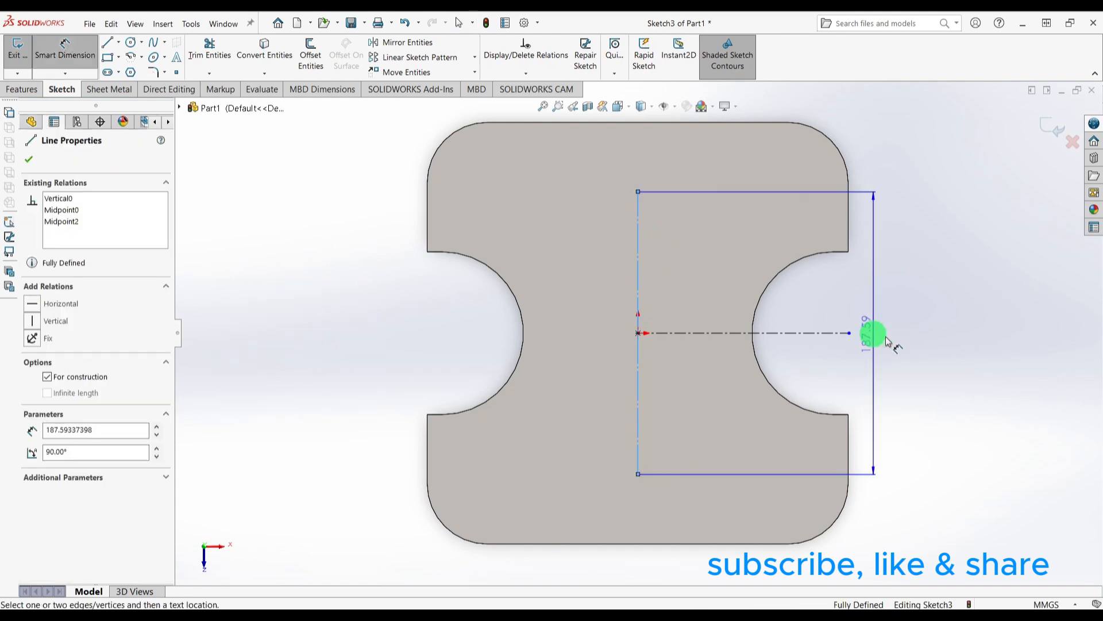
click(913, 337)
text(180)
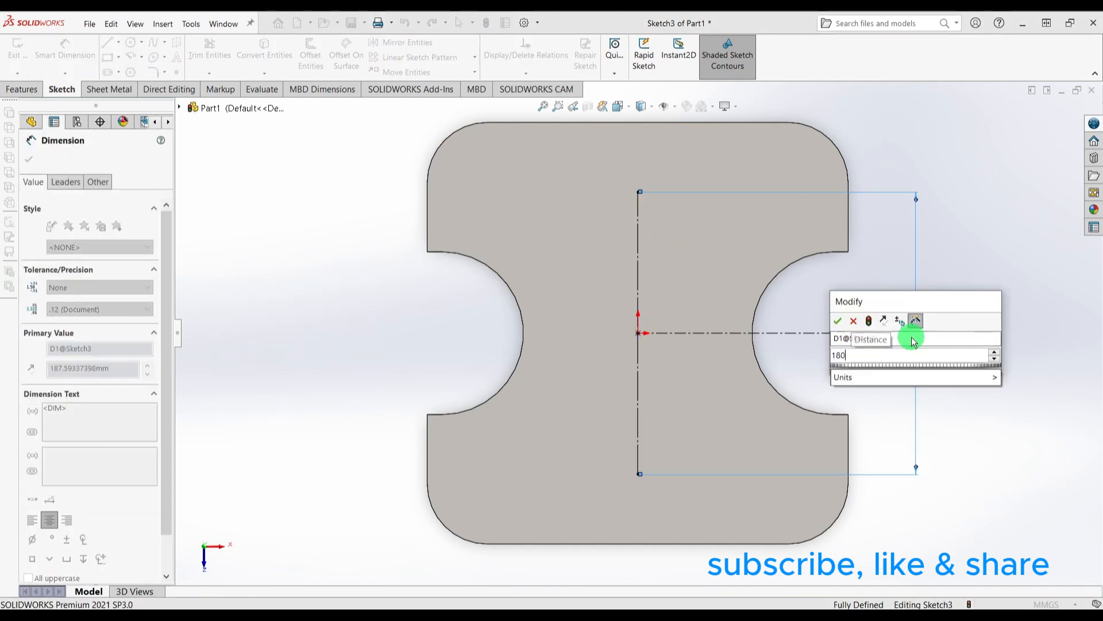
key(Return)
key(Escape)
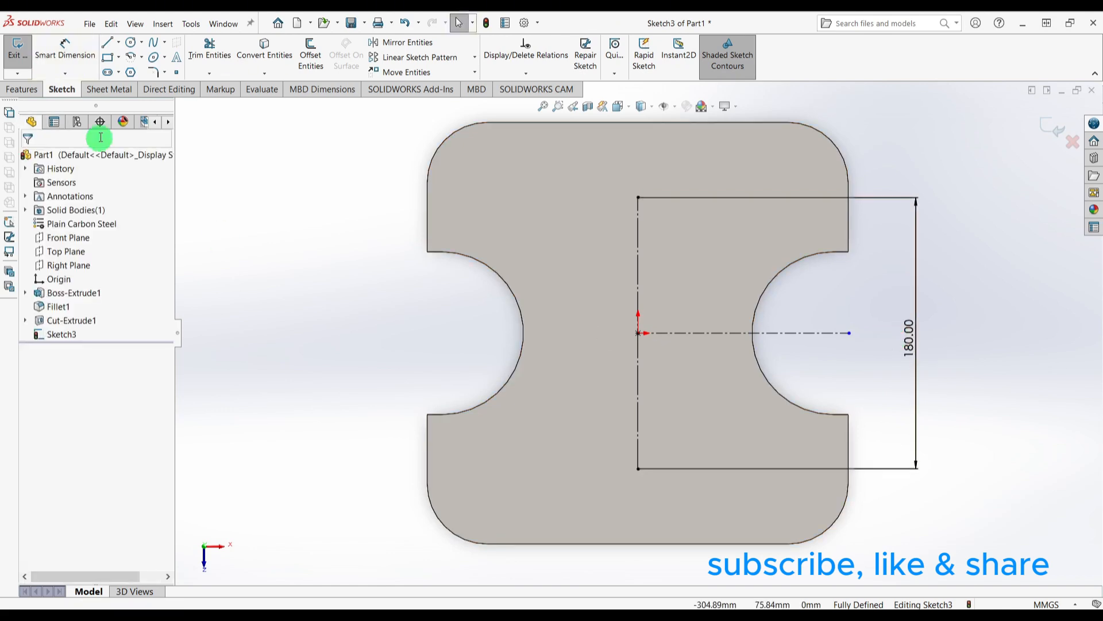
Draw circles of about 19 mm and 17 mm radius, centred on the vertical construction line's upper and lower endpoints.
click(131, 46)
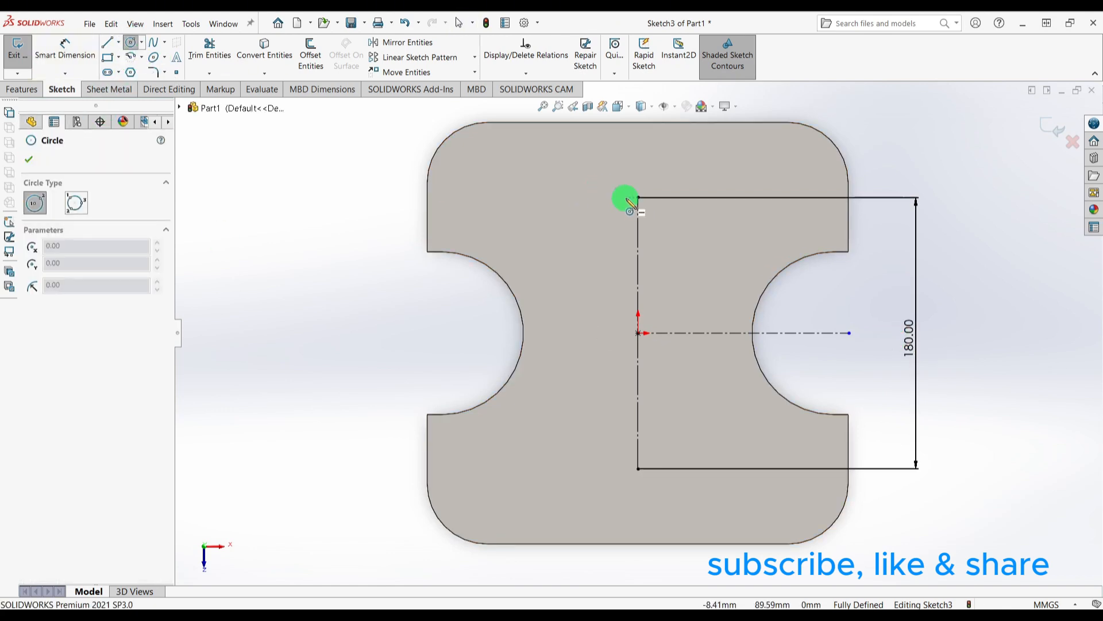
drag(638, 197, 638, 169)
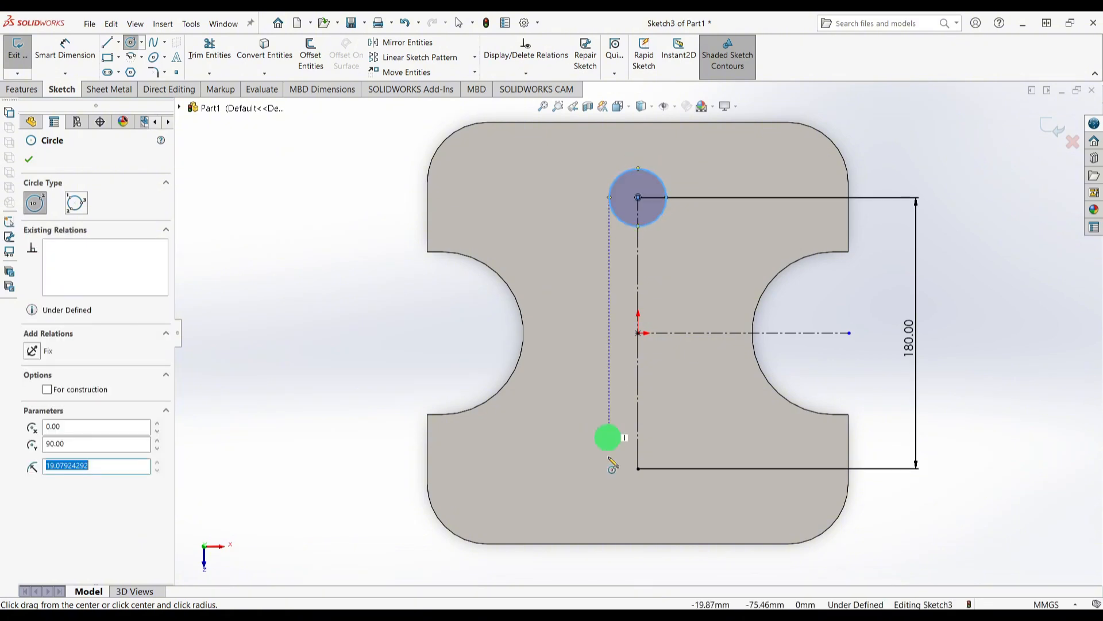
drag(638, 468, 643, 446)
key(Escape)
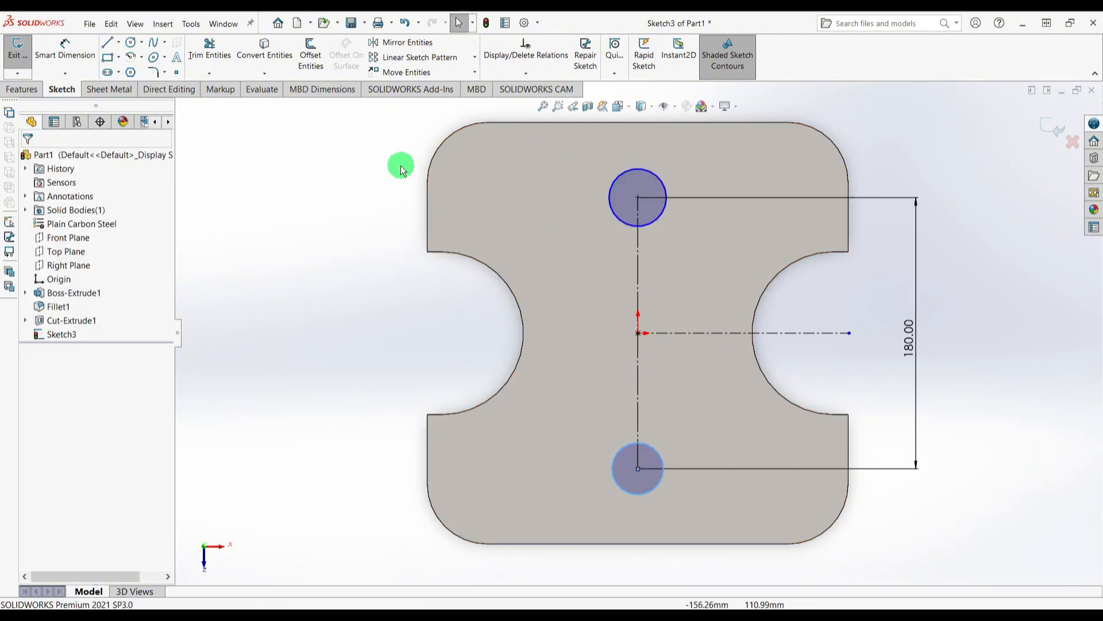
Add an equal relation between the upper and lower circles.
drag(389, 157, 718, 241)
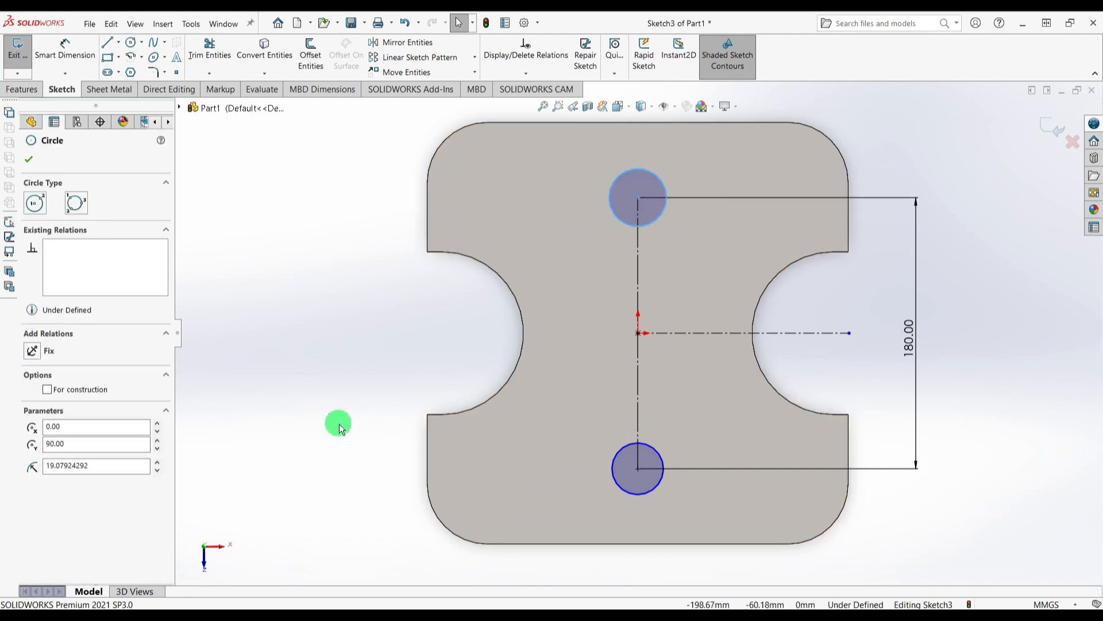
ctrl+click(630, 451)
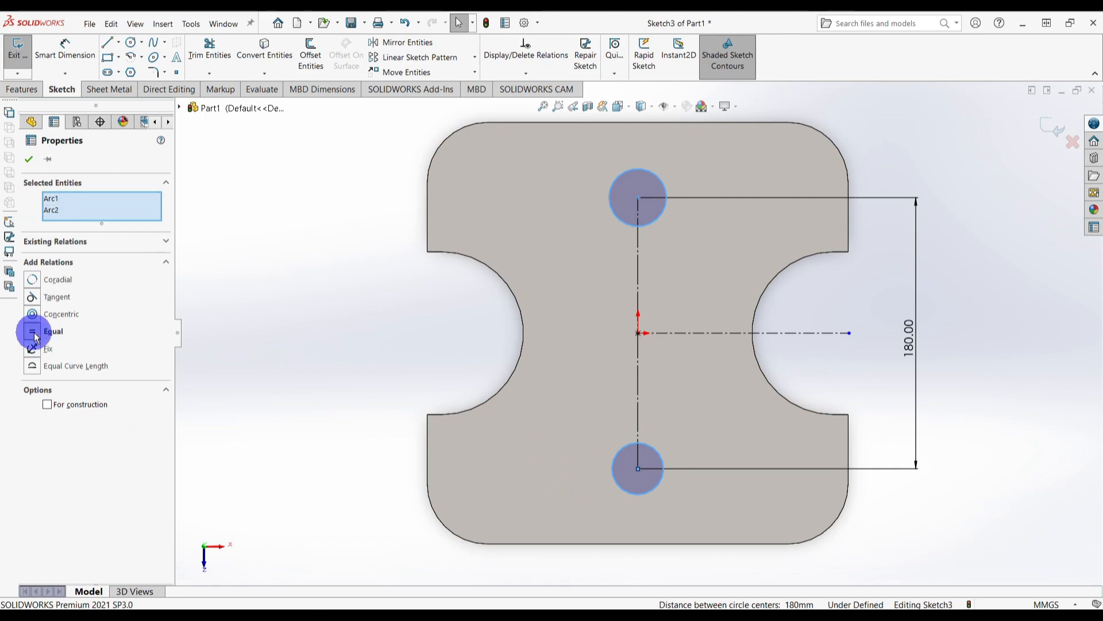
click(233, 384)
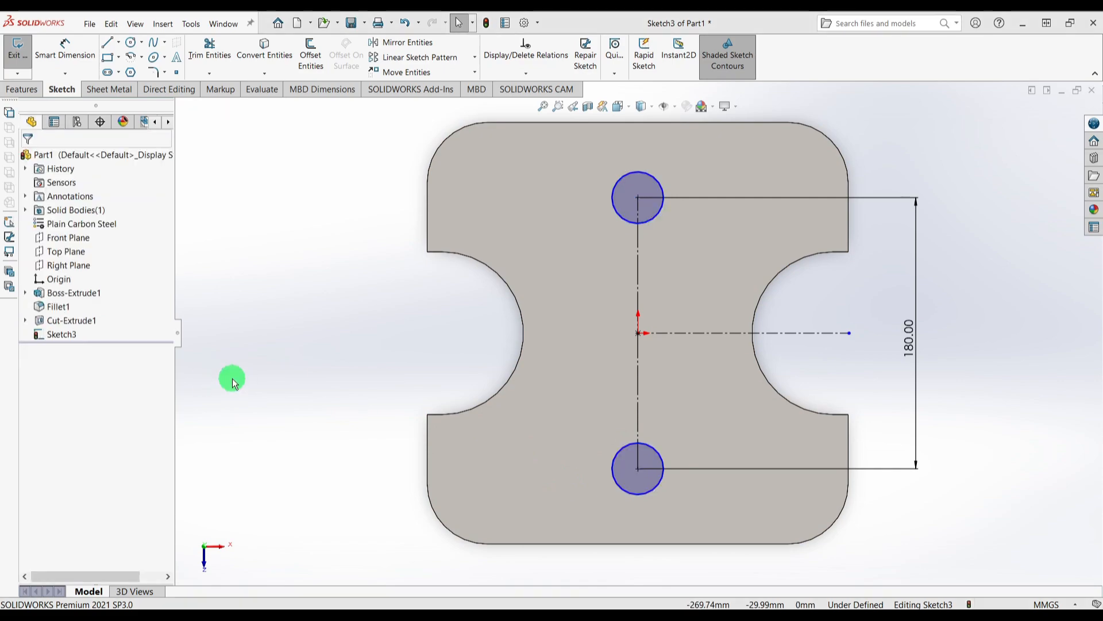
Check the PART-015 drawing for the keyhole circle size and dimension the upper circle's diameter as 20 mm.
key(alt+Tab)
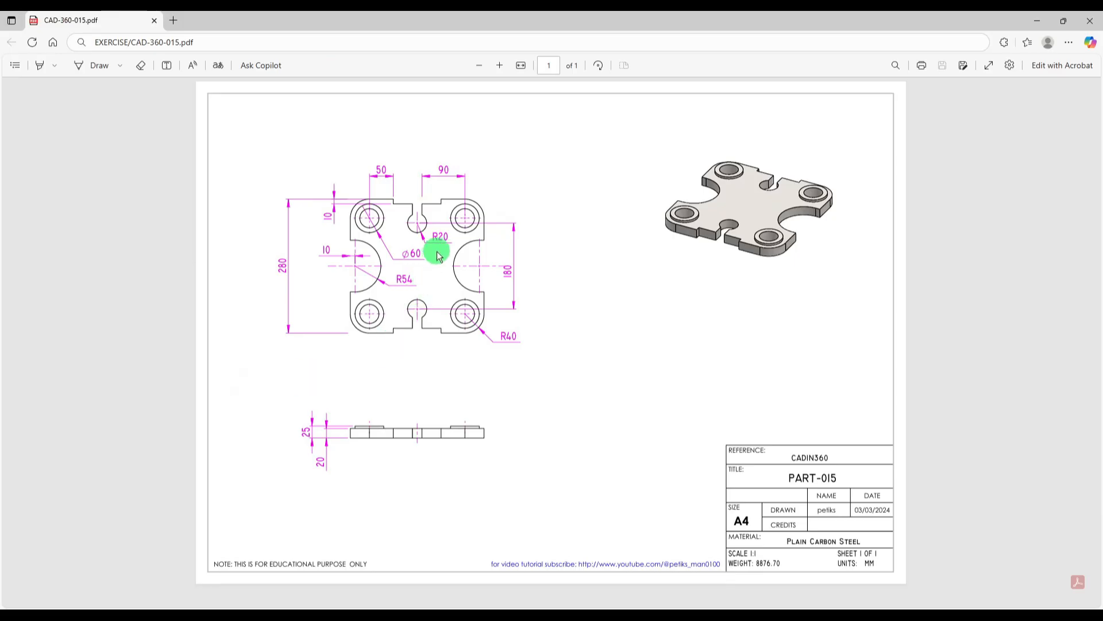
key(alt+Tab)
right_drag(316, 370, 319, 327)
click(615, 189)
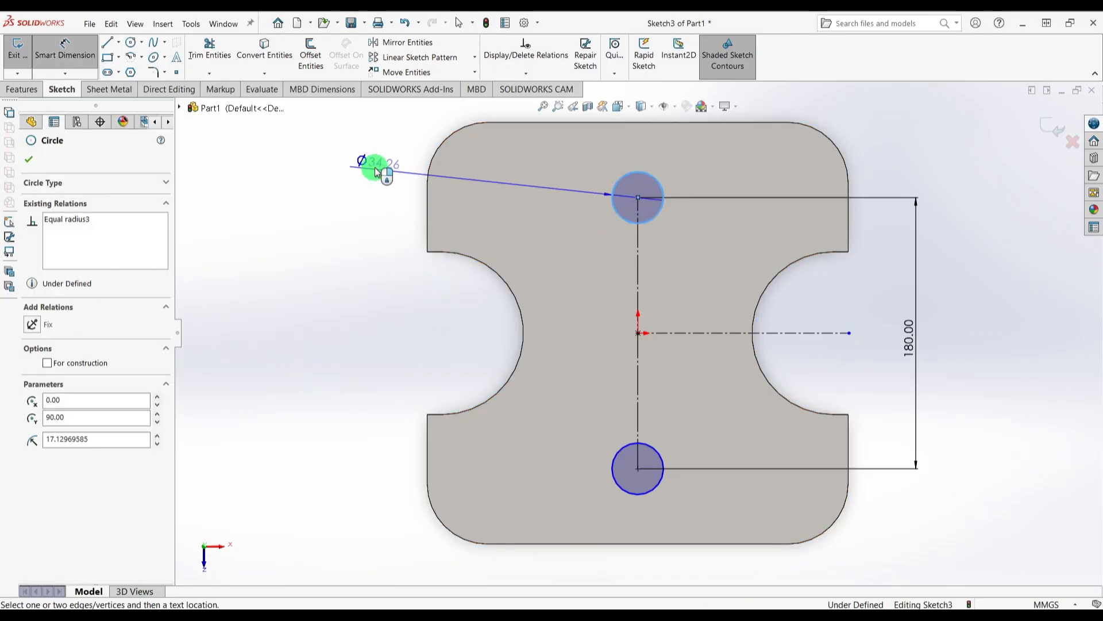
click(370, 160)
text(20)
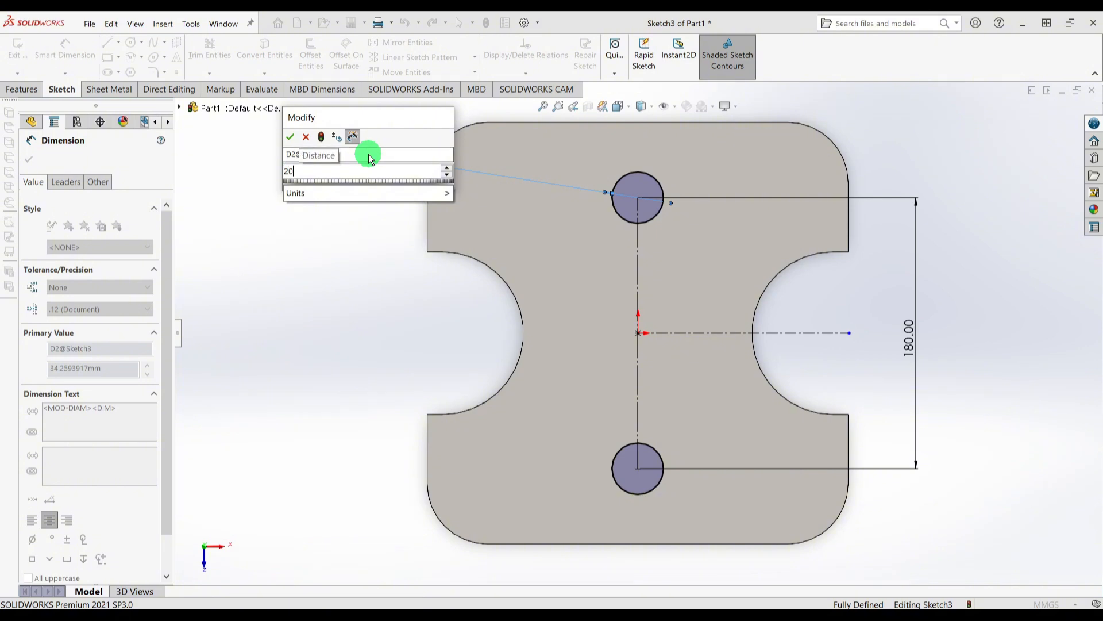
key(Return)
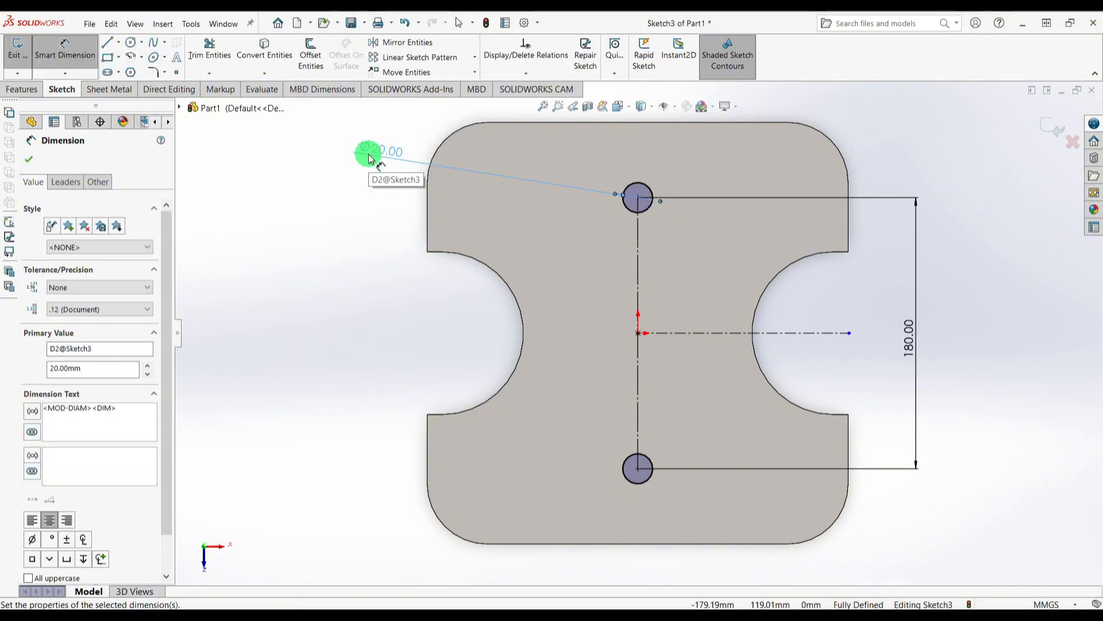
Set the upper circle's diameter dimension to 40 mm.
double_click(395, 152)
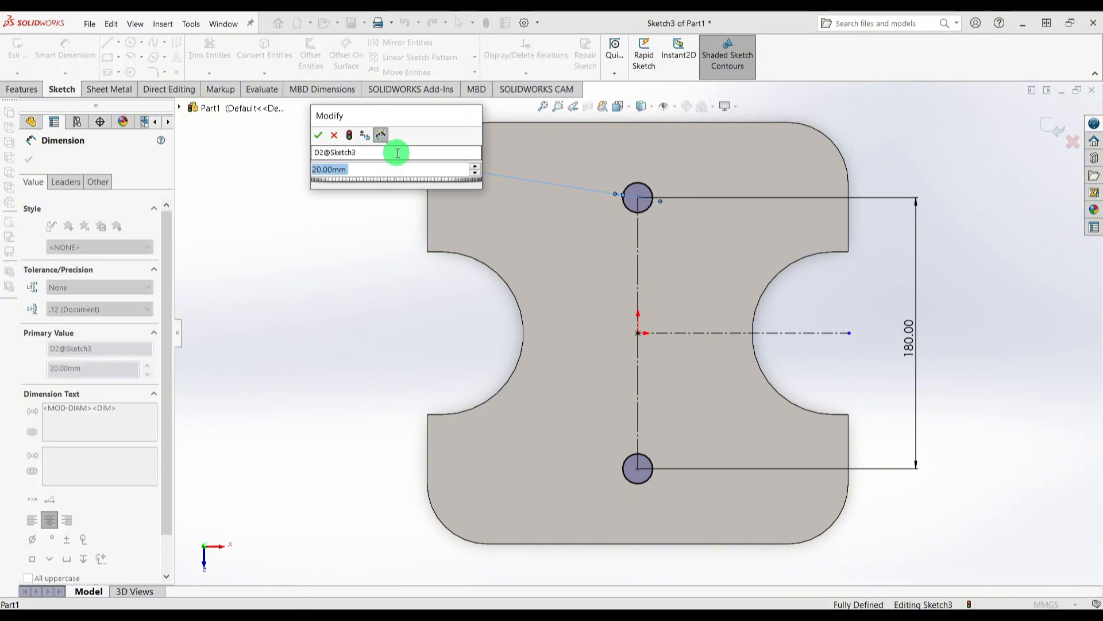
text(40)
key(Return)
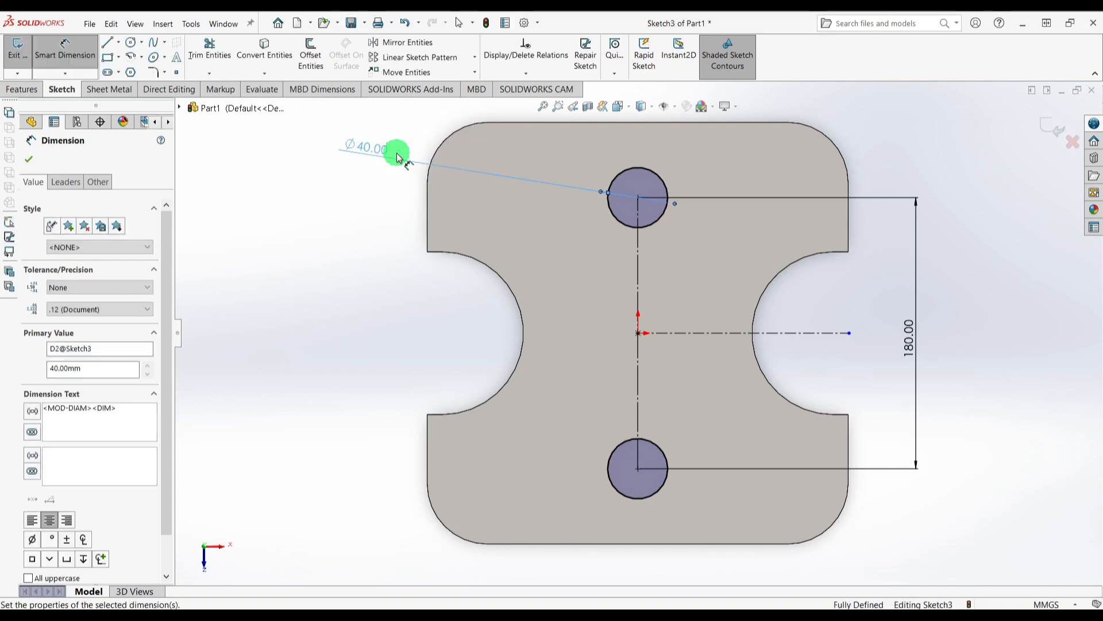
click(29, 159)
Cut-extrude both circles through the plate with a blind depth of 25 mm.
click(21, 89)
click(197, 63)
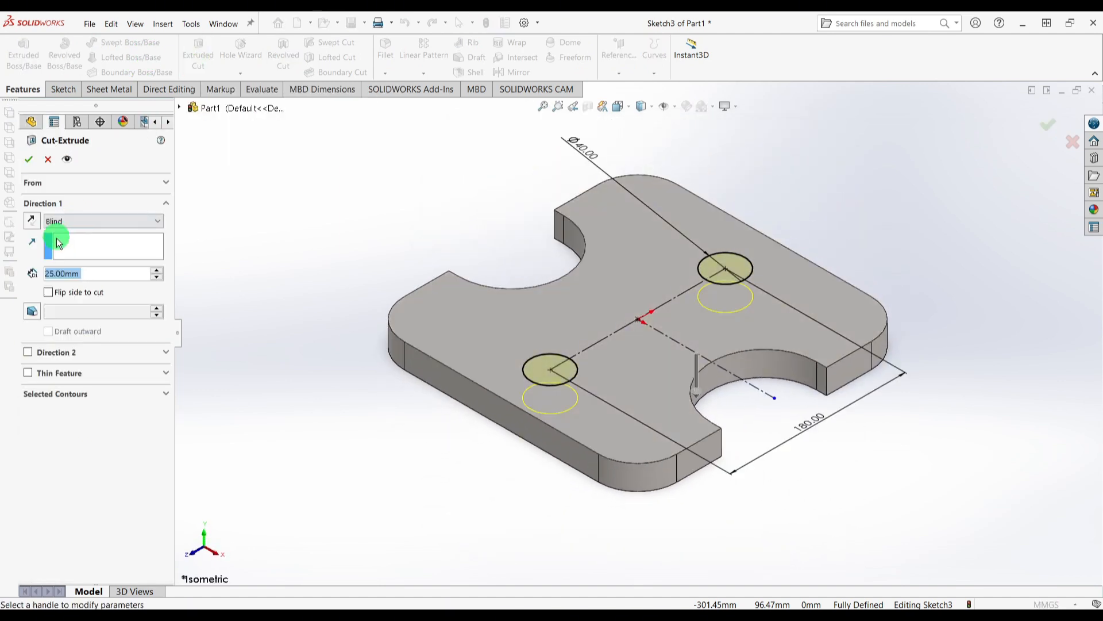
click(30, 165)
click(286, 251)
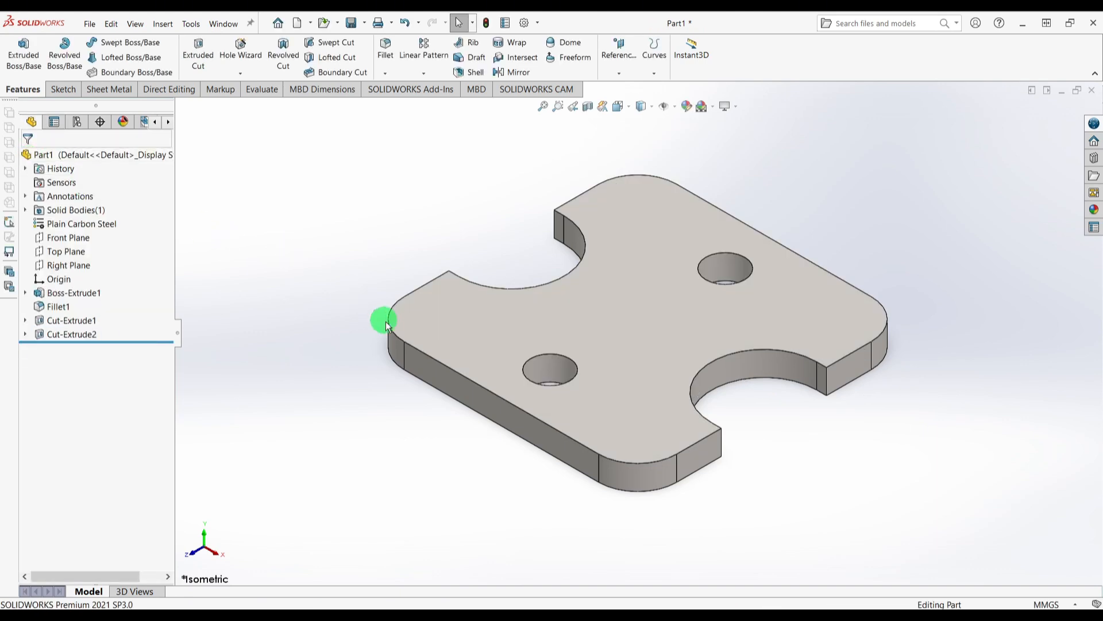
Start a sketch on the plate's top face and check the PART-015 drawing for the keyhole slot dimensions.
click(688, 301)
click(695, 283)
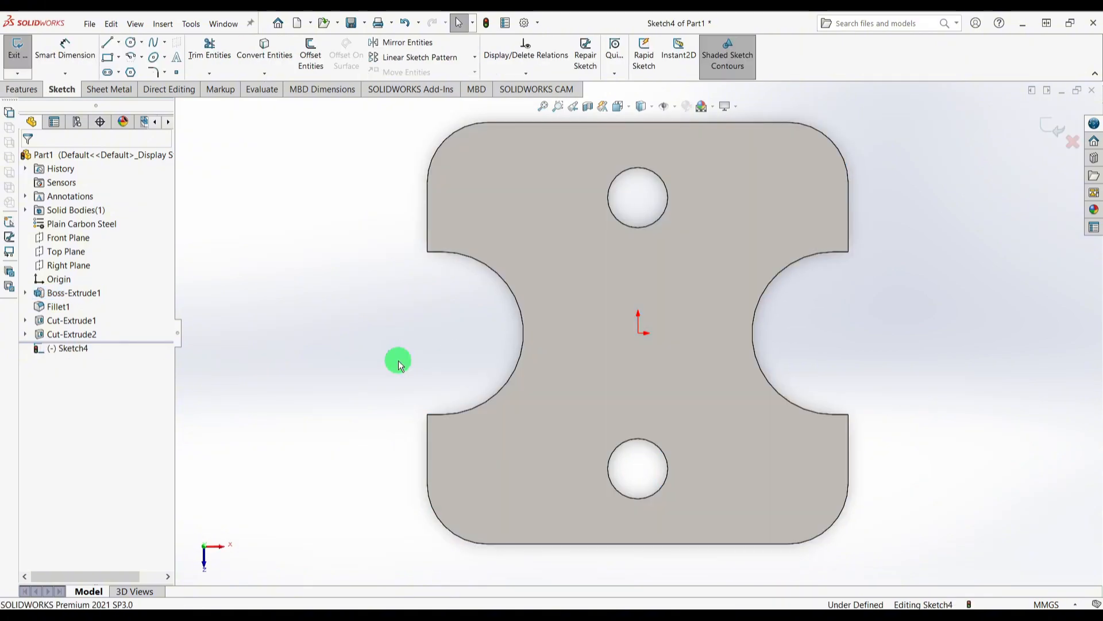
key(alt+Tab)
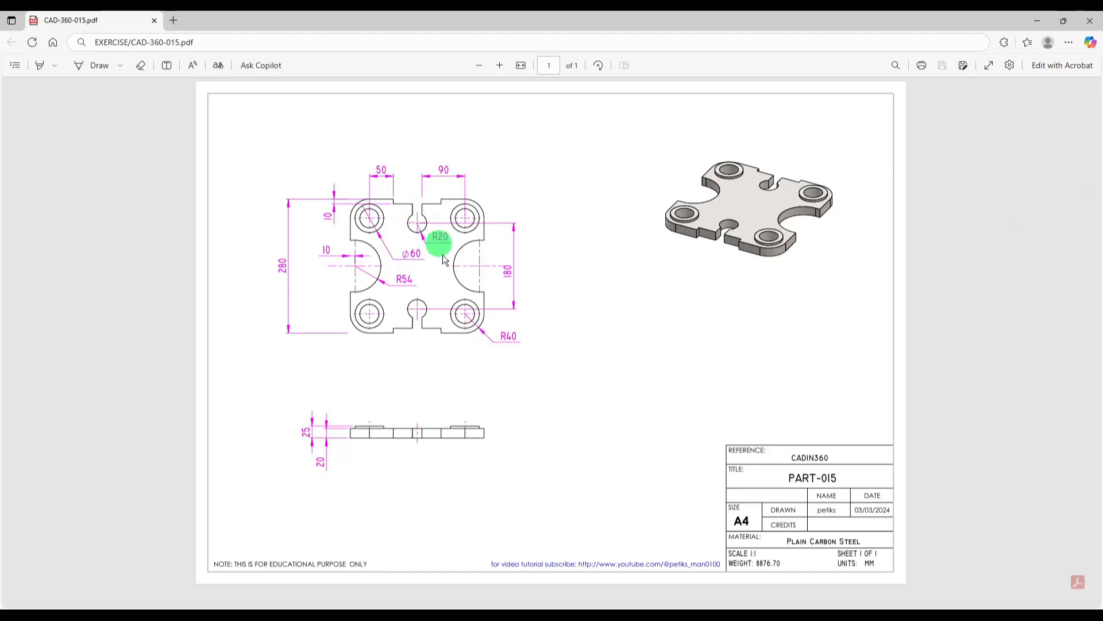
key(alt+Tab)
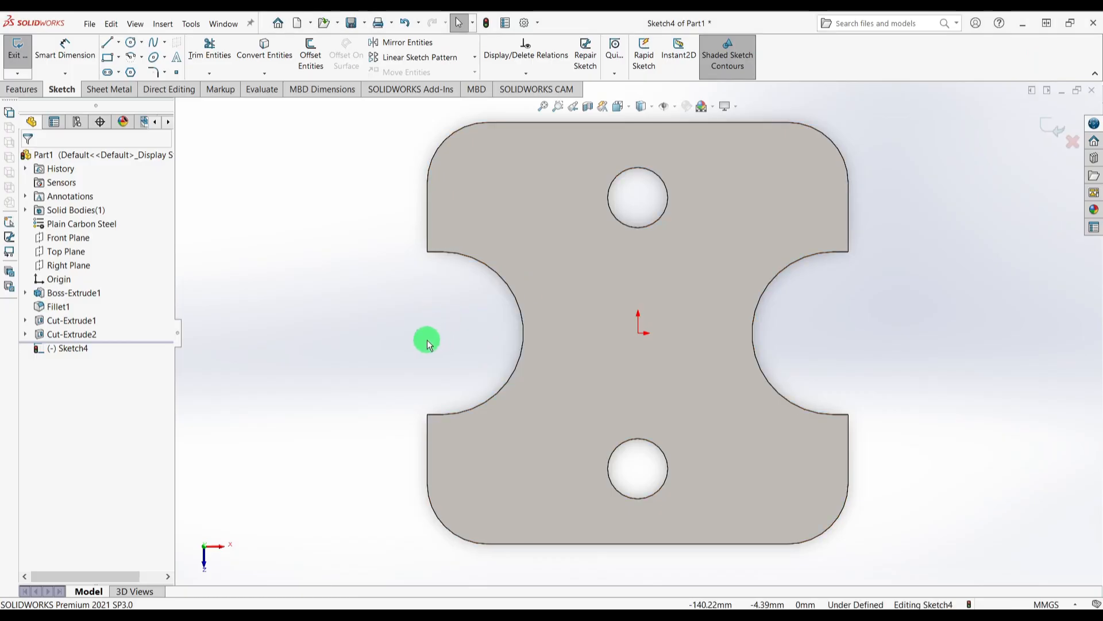
Convert the two circles from the sketch under Cut-Extrude2 into entities of the new sketch.
click(25, 334)
click(74, 348)
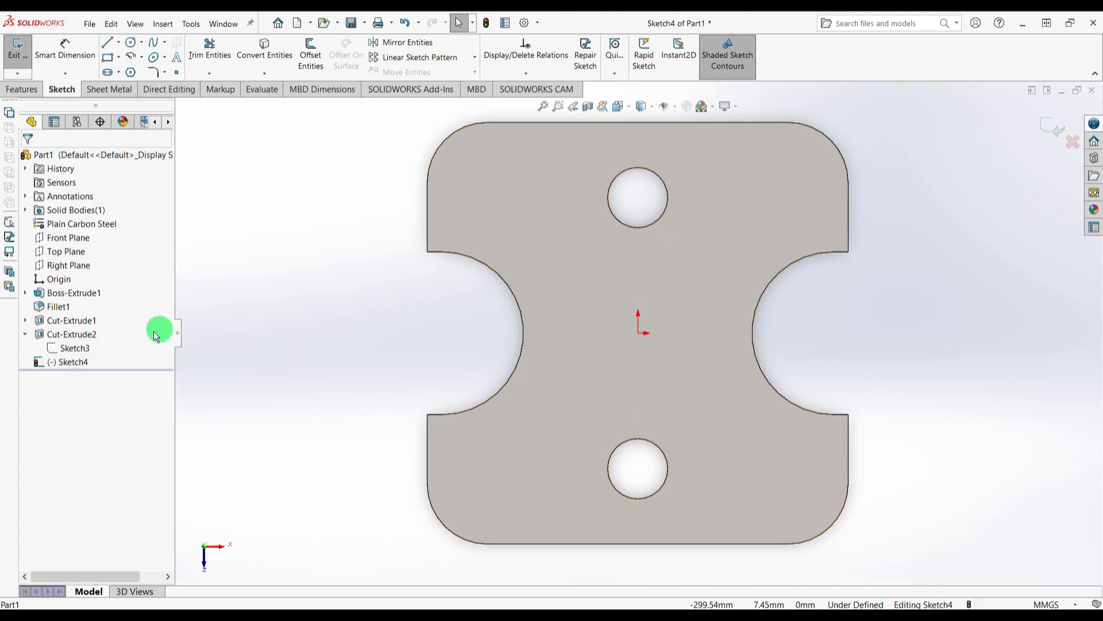
click(58, 348)
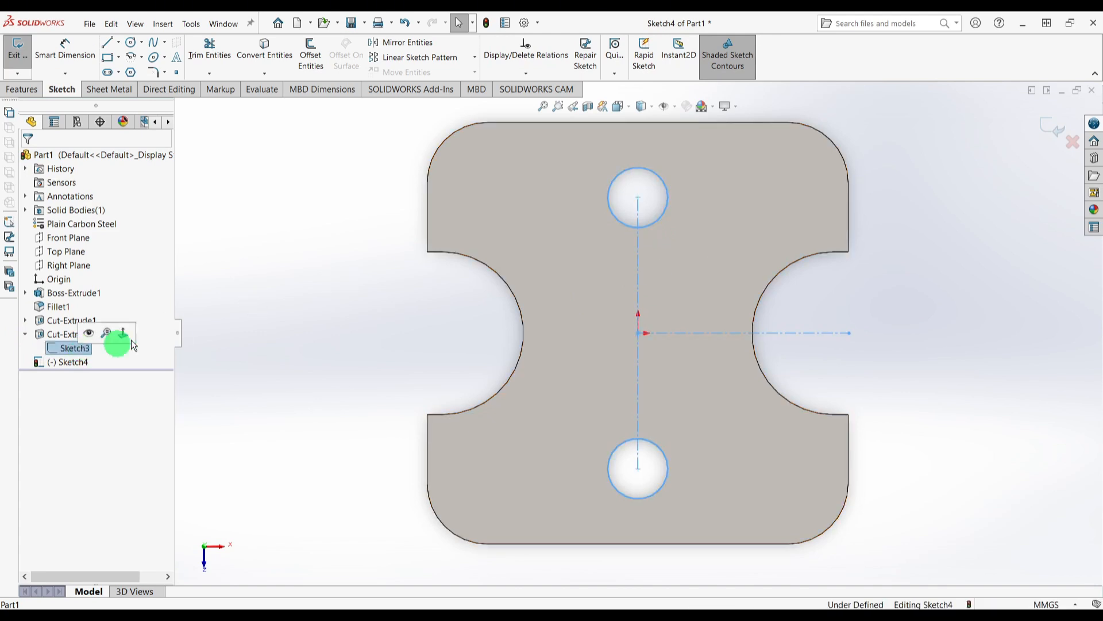
click(641, 243)
click(81, 350)
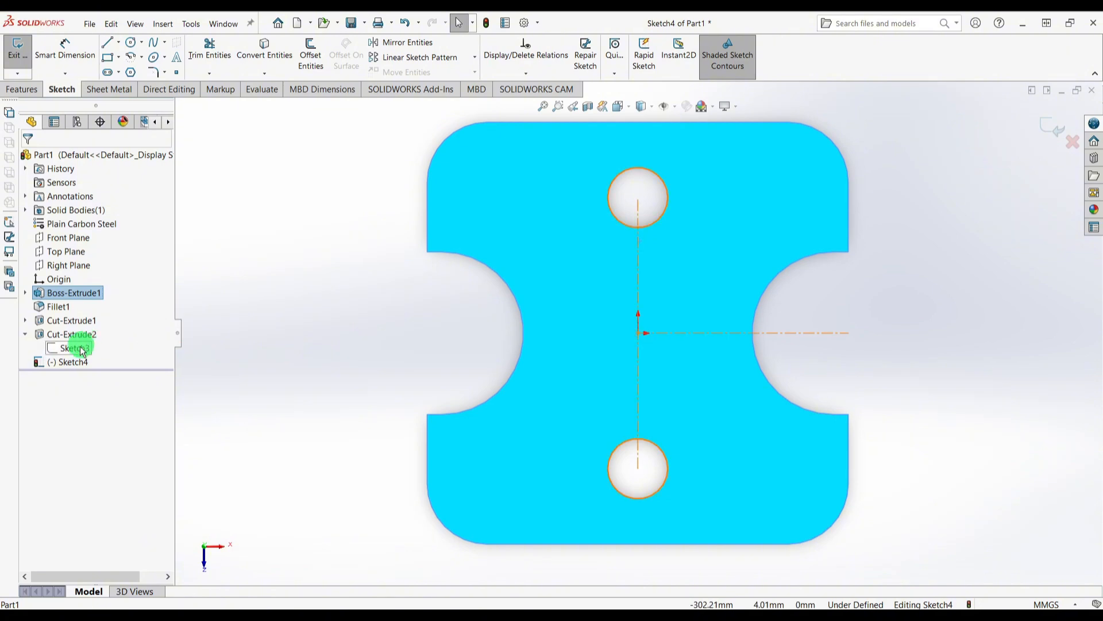
click(76, 351)
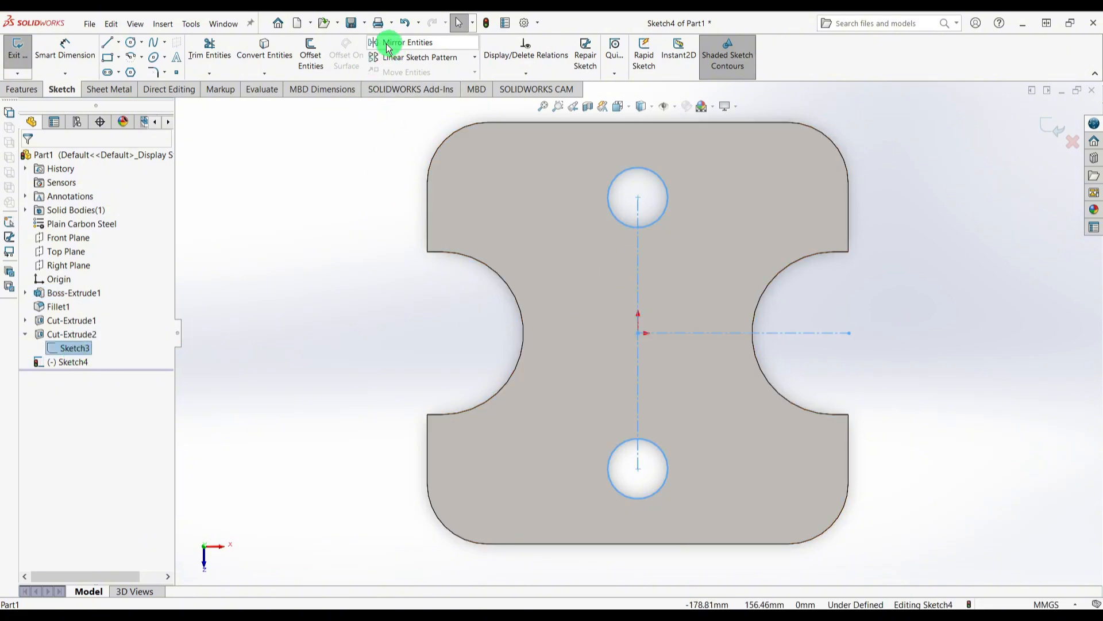
click(249, 57)
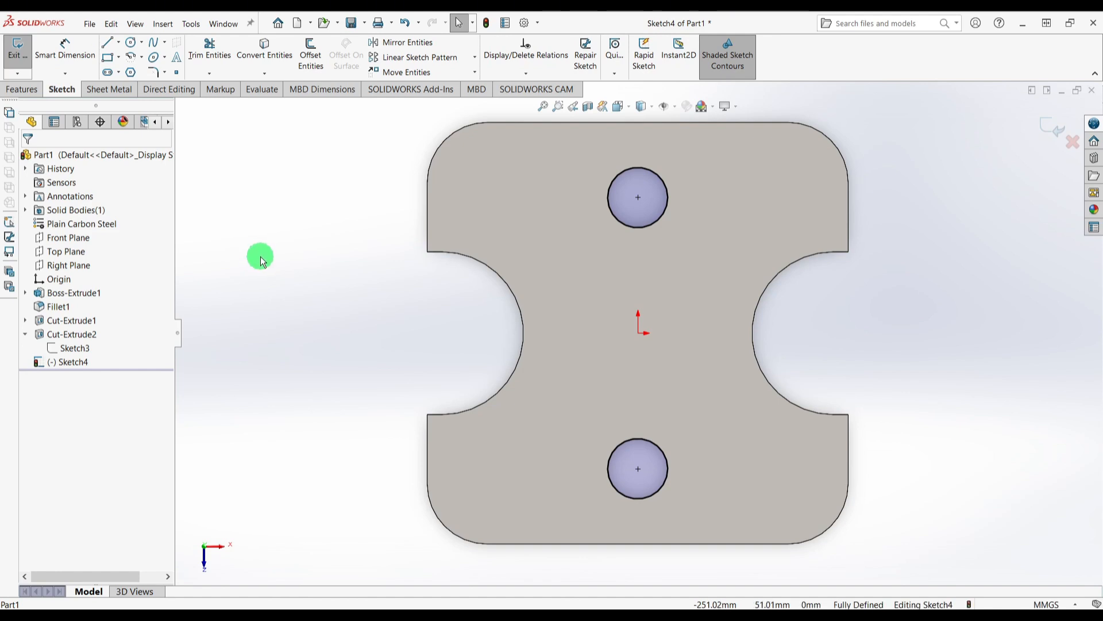
click(109, 58)
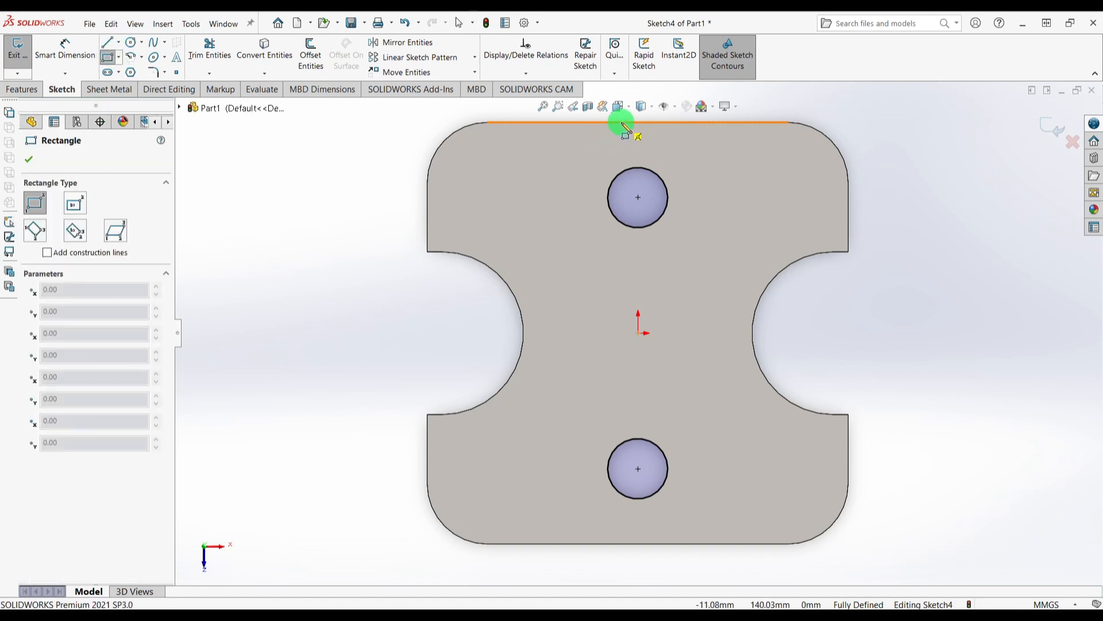
drag(621, 123, 658, 184)
scroll(645, 184, down, 3)
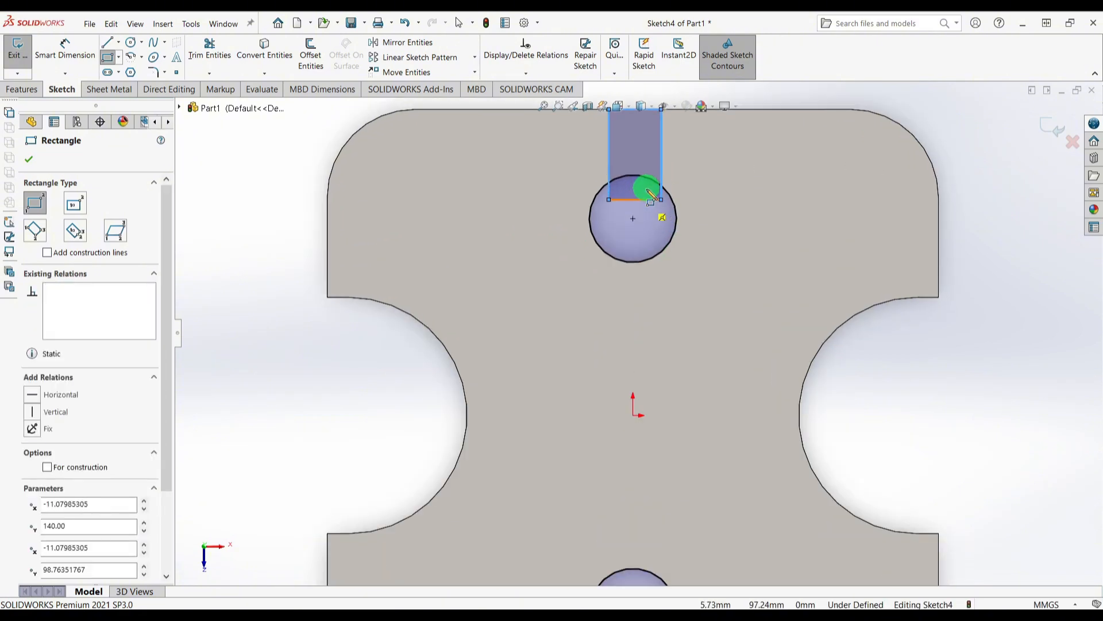
drag(664, 210, 743, 303)
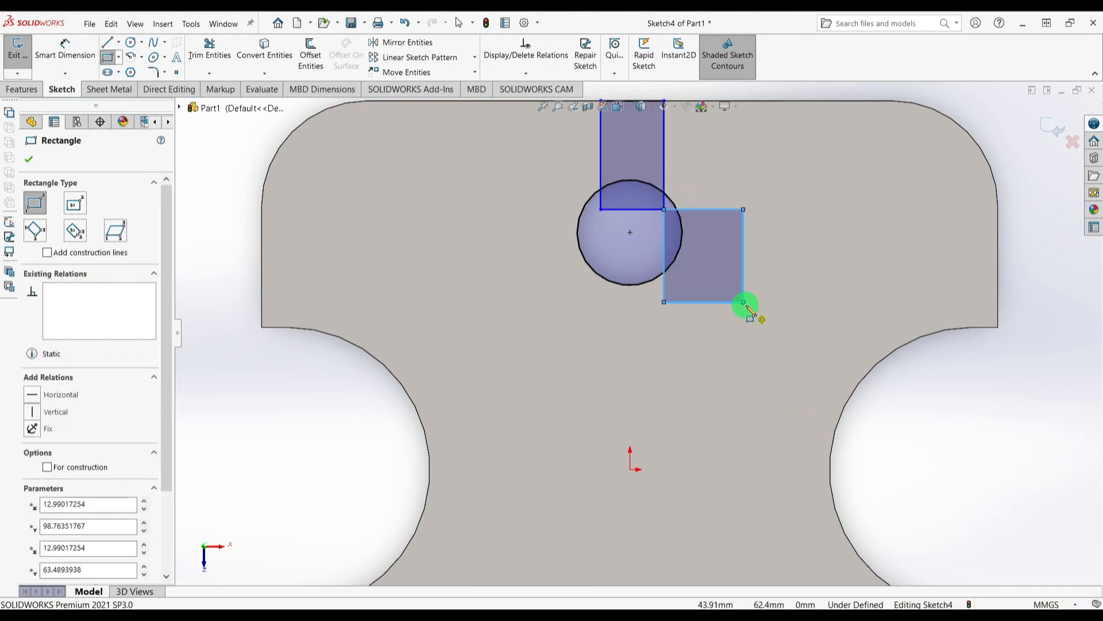
key(Escape)
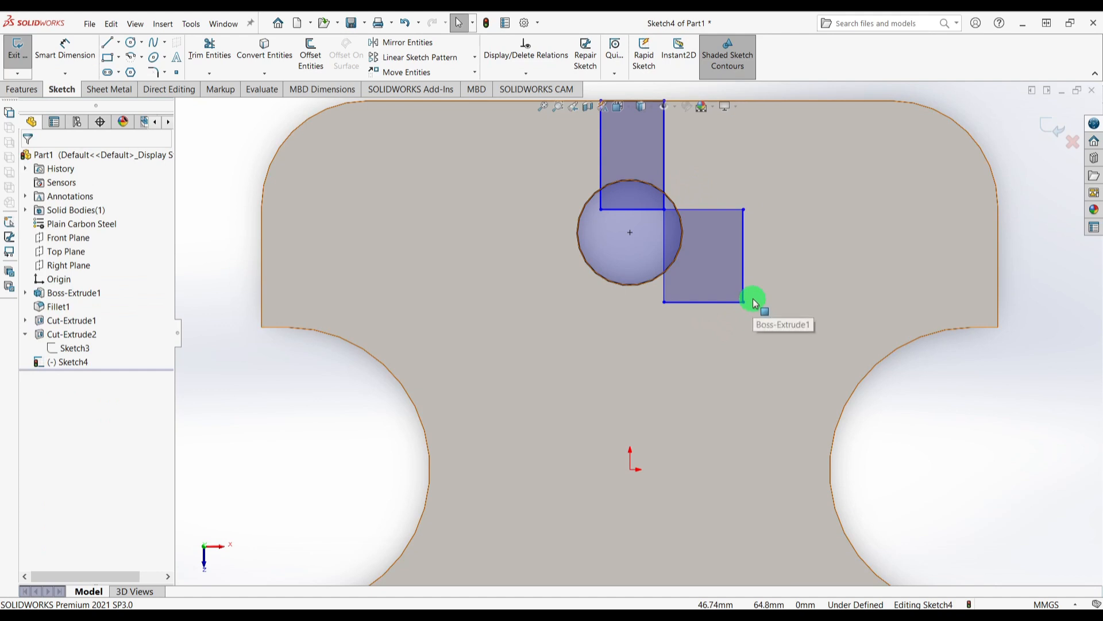
key(ctrl+z)
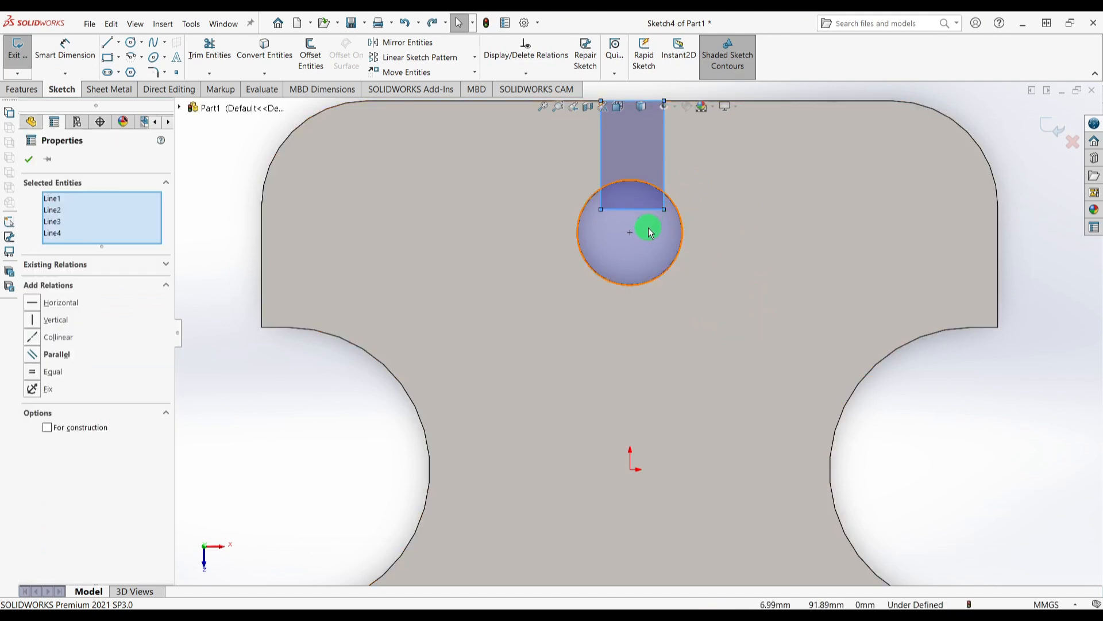
scroll(650, 230, up, 3)
scroll(651, 207, down, 1)
click(648, 178)
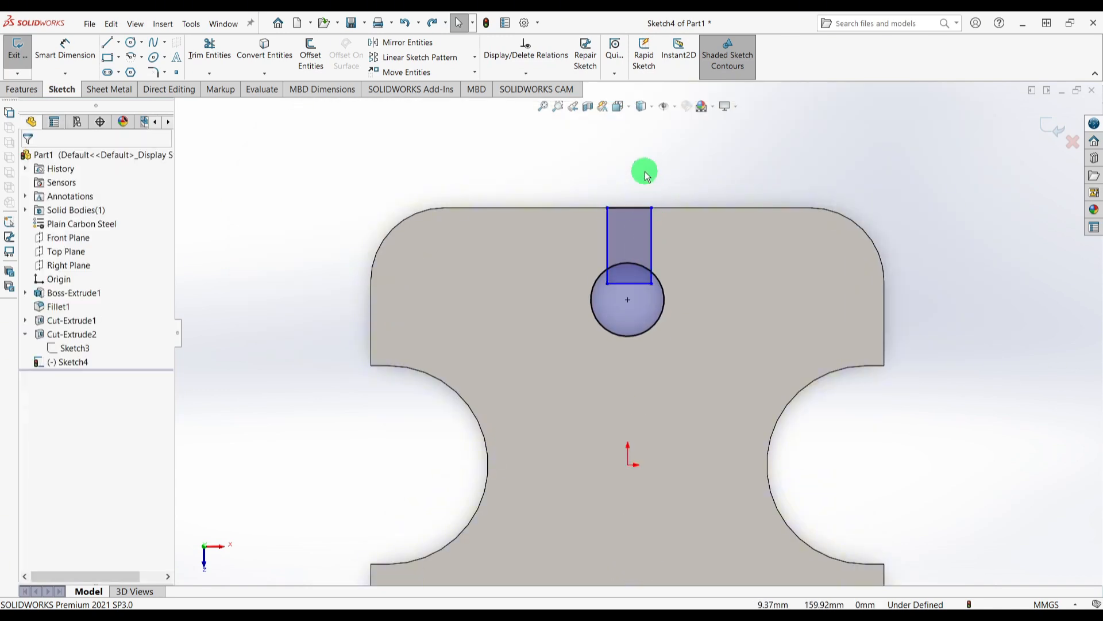
drag(580, 175, 669, 292)
key(Delete)
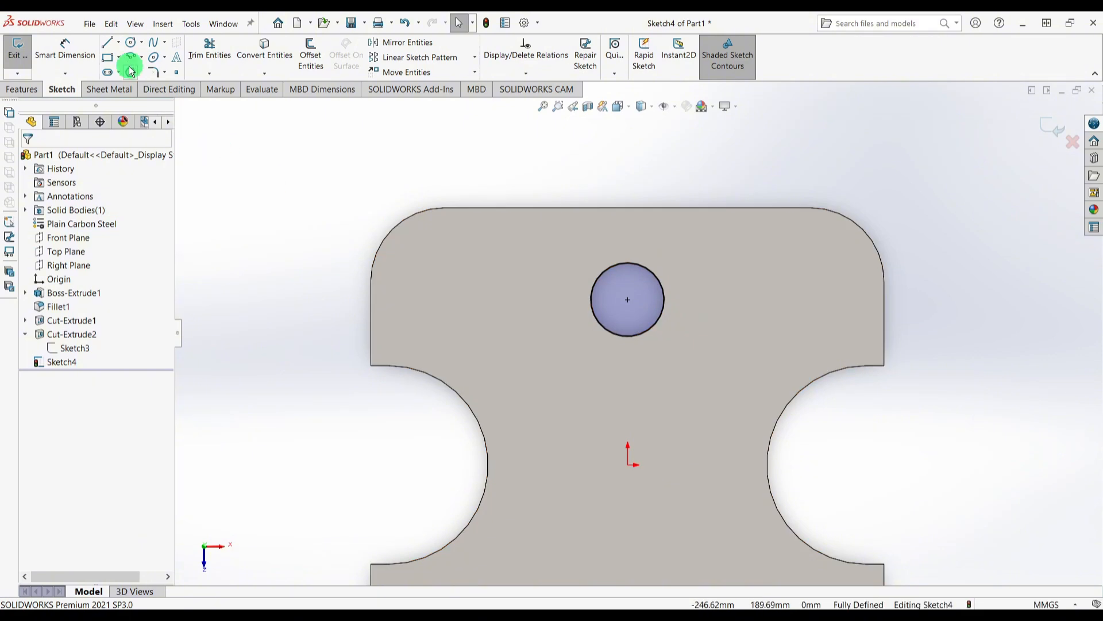
Sketch a corner rectangle about 30 mm wide and 37 mm long from the plate's upper edge down into the upper circle.
click(107, 58)
drag(600, 207, 658, 278)
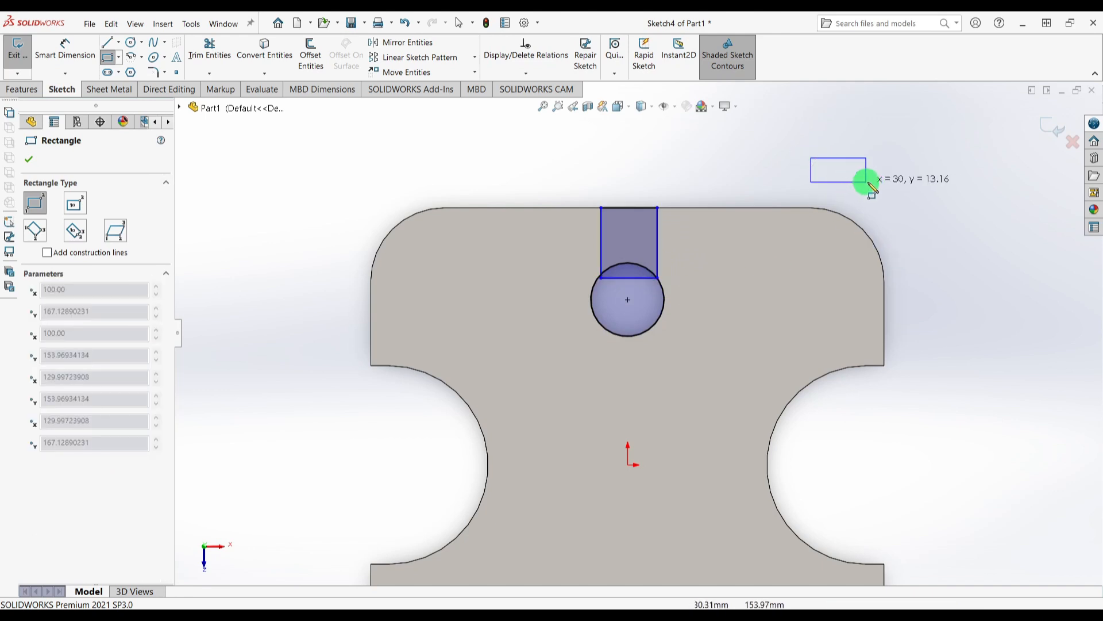
key(Escape)
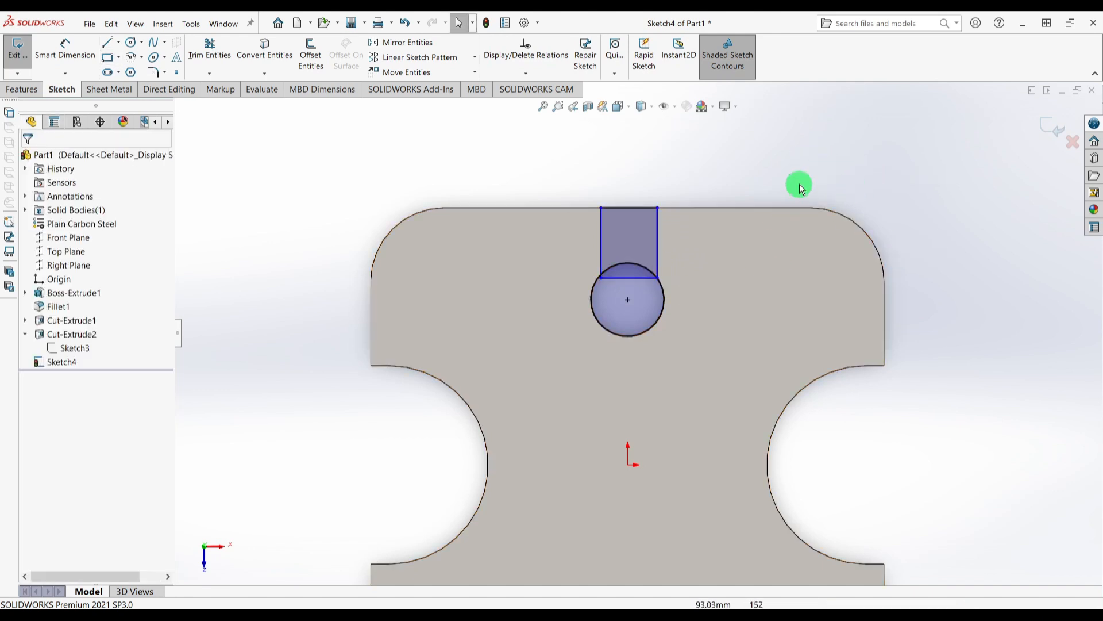
Make the rectangle's lower-left corner coincident with the upper circle.
scroll(608, 290, down, 5)
scroll(608, 291, down, 2)
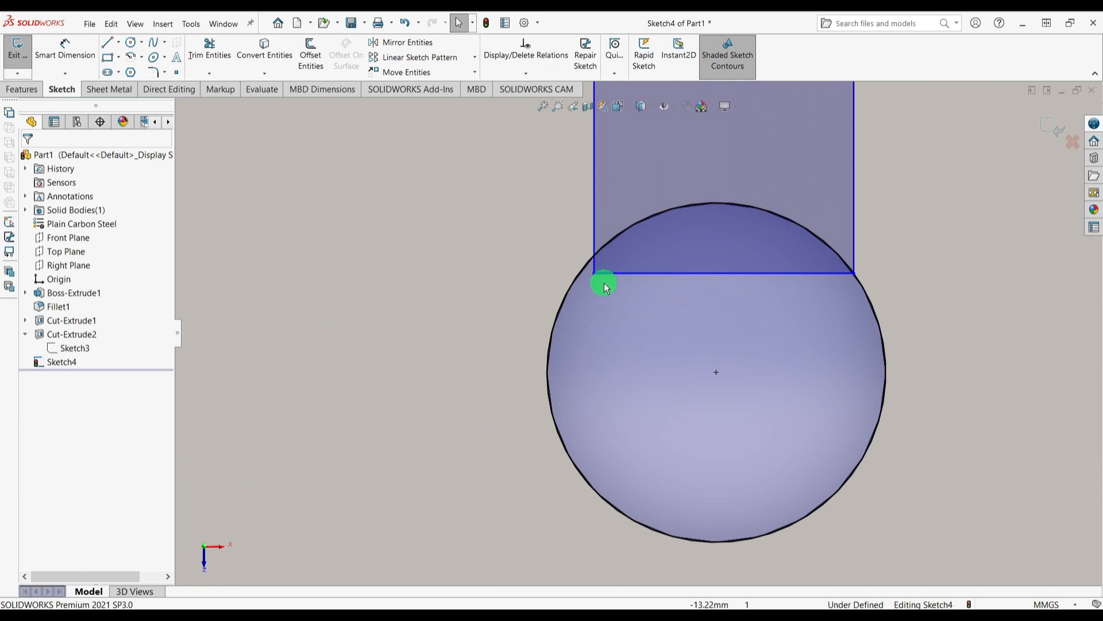
click(596, 275)
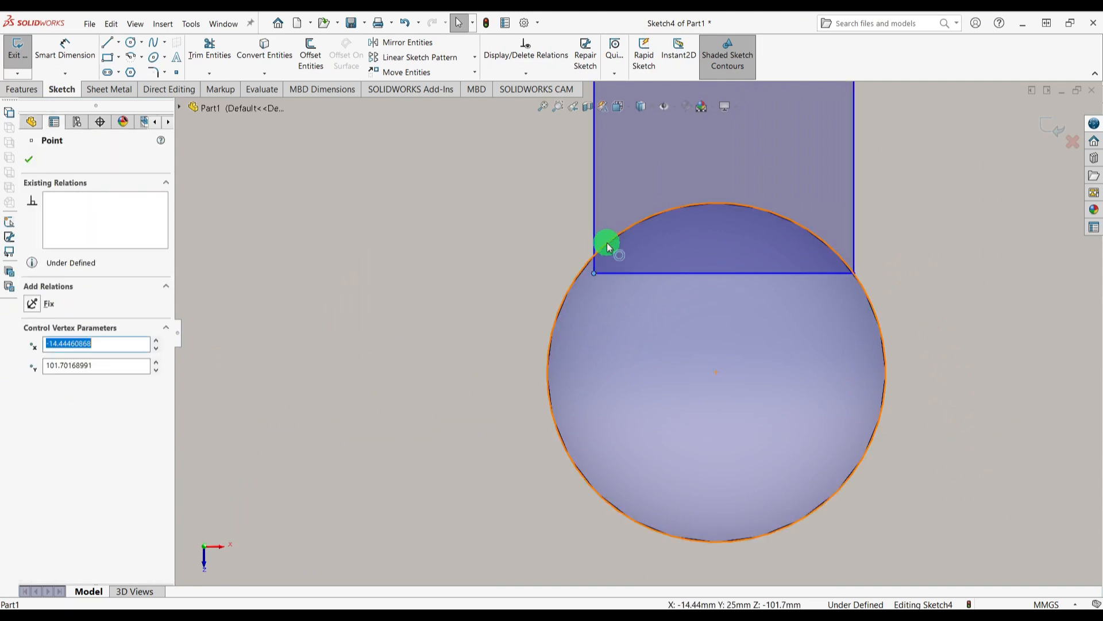
ctrl+click(608, 244)
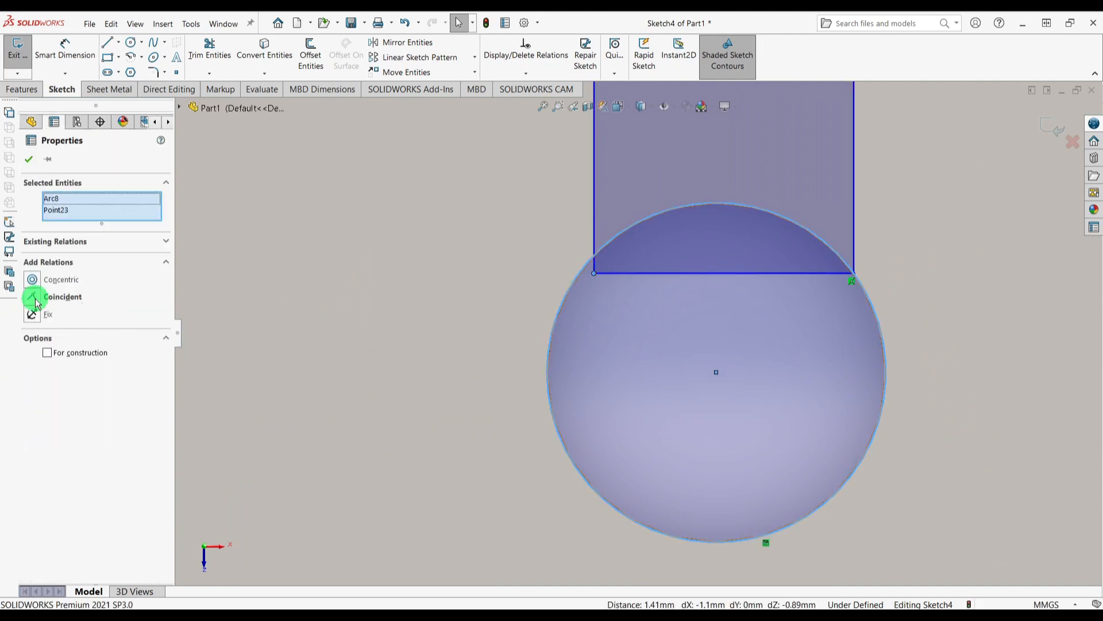
click(40, 298)
scroll(661, 293, up, 4)
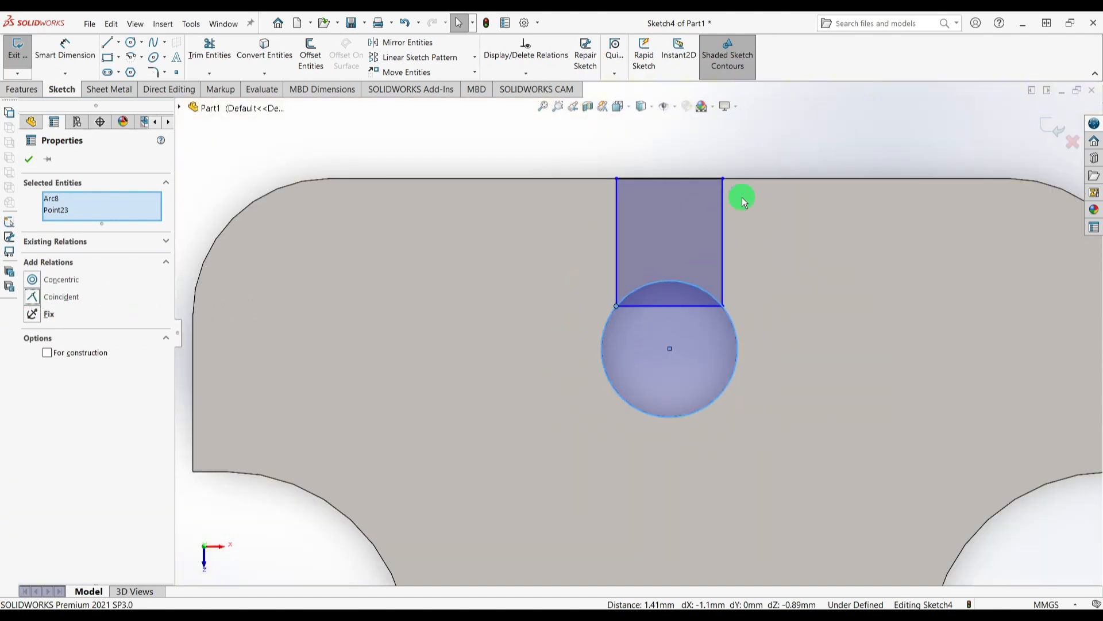
click(785, 164)
Add a vertical relation between the midpoint of the plate's upper edge and the upper circle's centre.
scroll(781, 196, up, 3)
scroll(756, 226, down, 2)
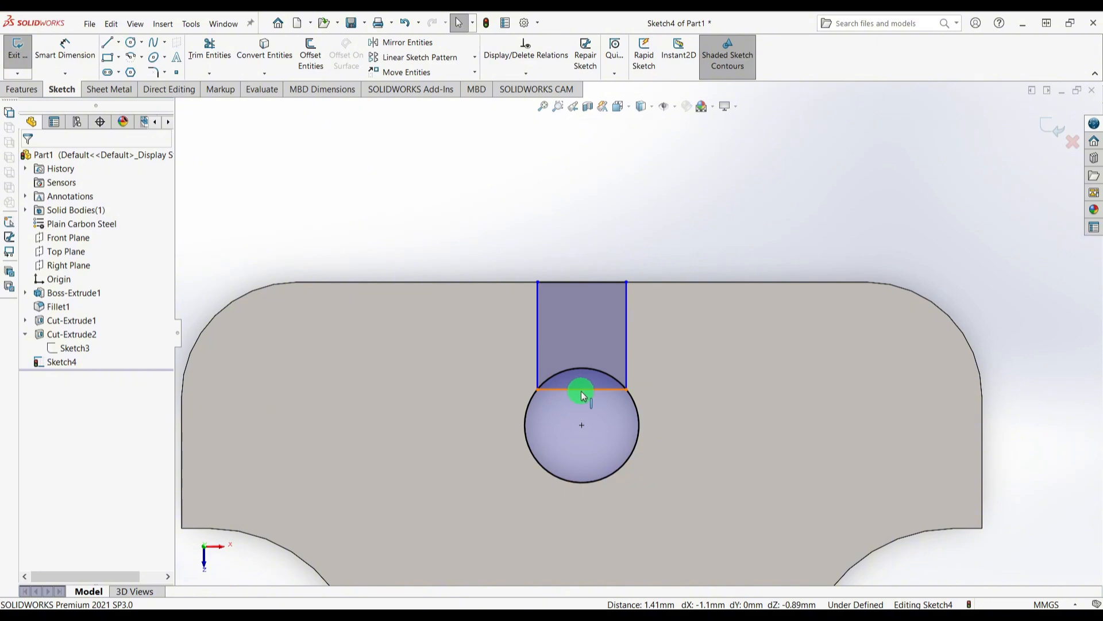
click(582, 282)
ctrl+click(582, 425)
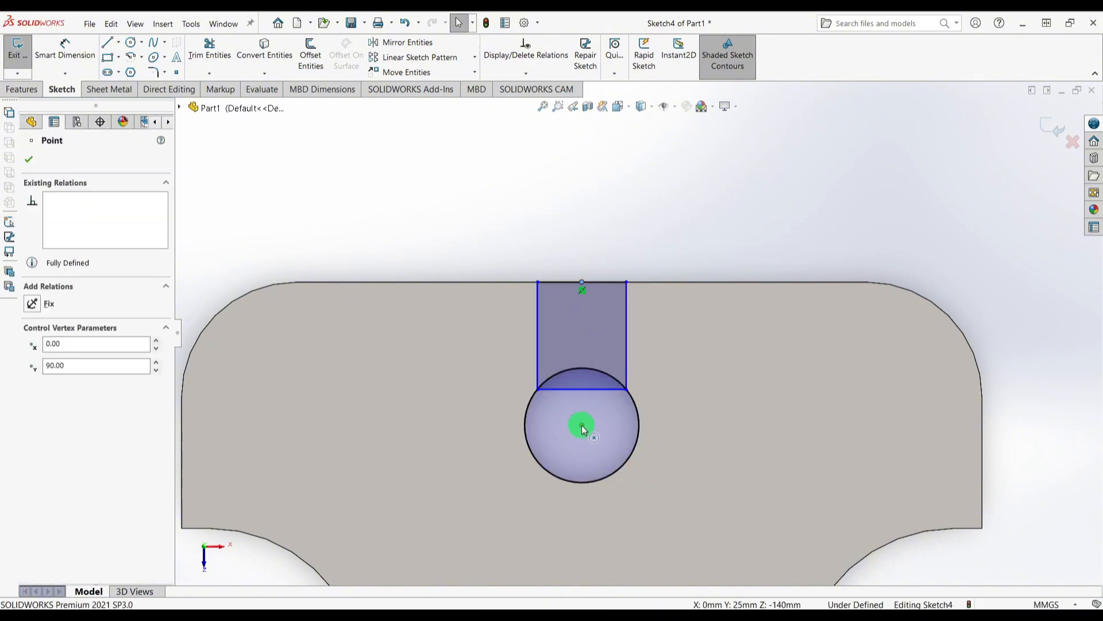
click(37, 300)
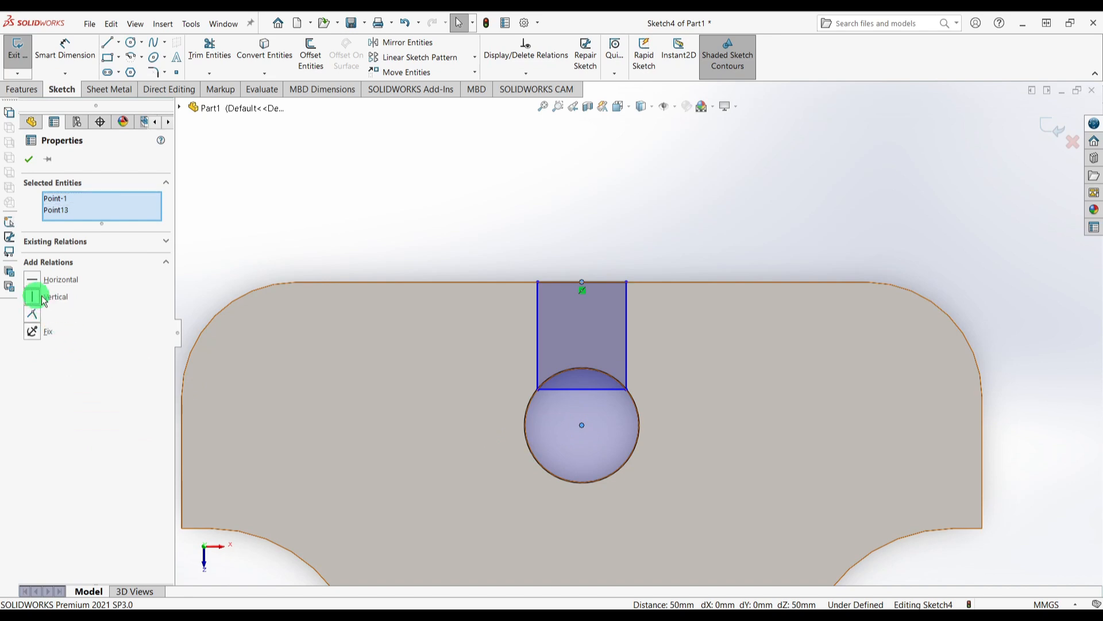
click(614, 224)
Dimension the distance from the rectangle's right side to the centre of the plate's upper-right corner arc as 90 mm.
right_drag(704, 247, 702, 183)
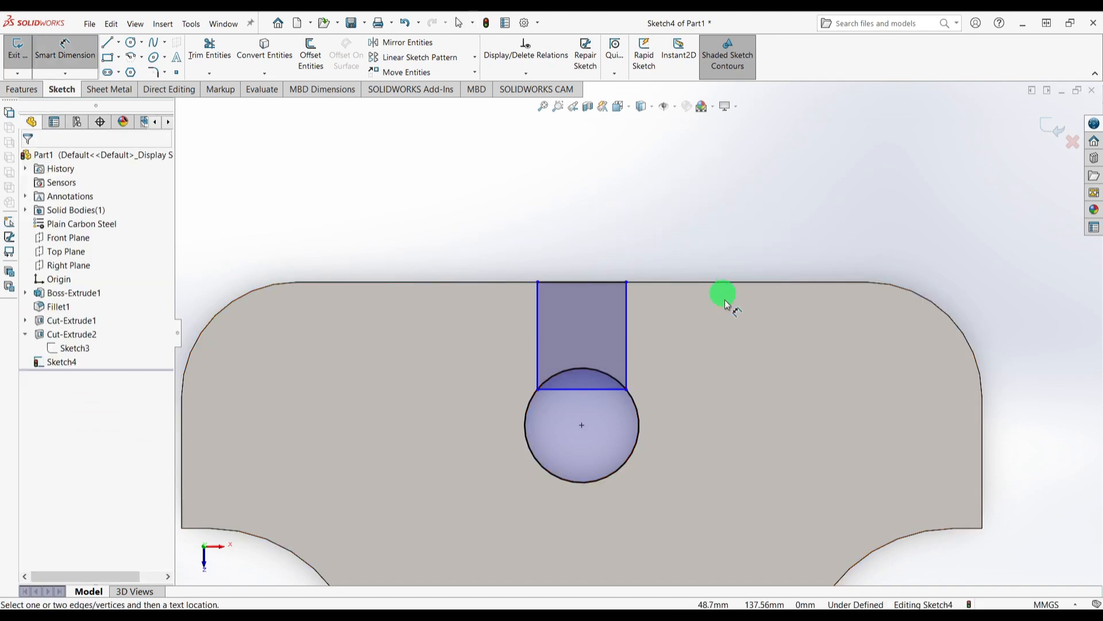
click(949, 322)
click(627, 320)
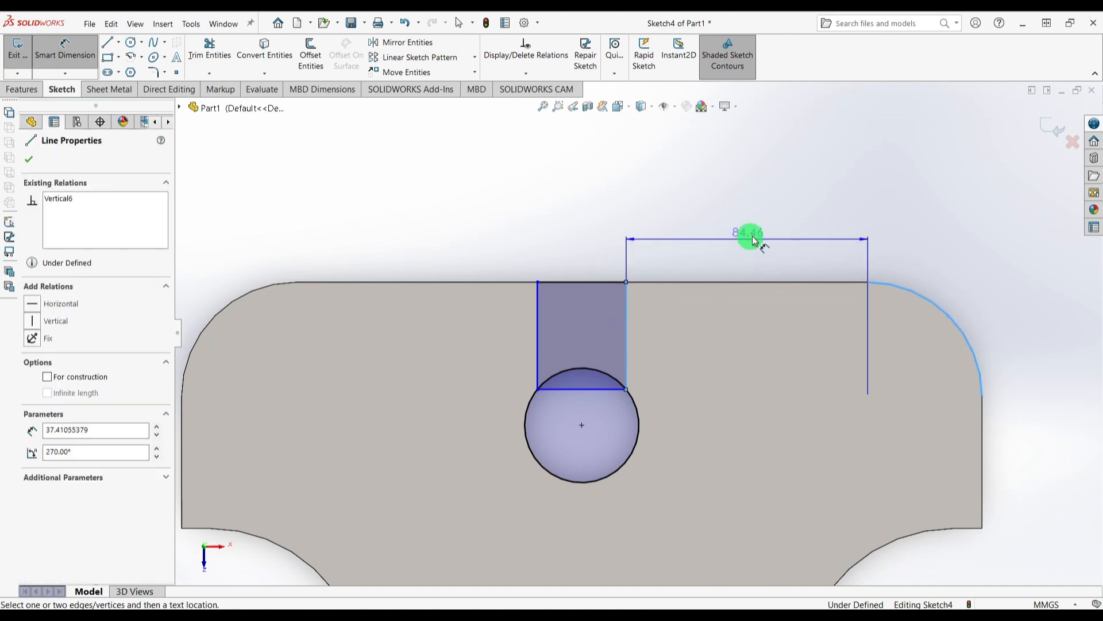
click(751, 230)
text(90)
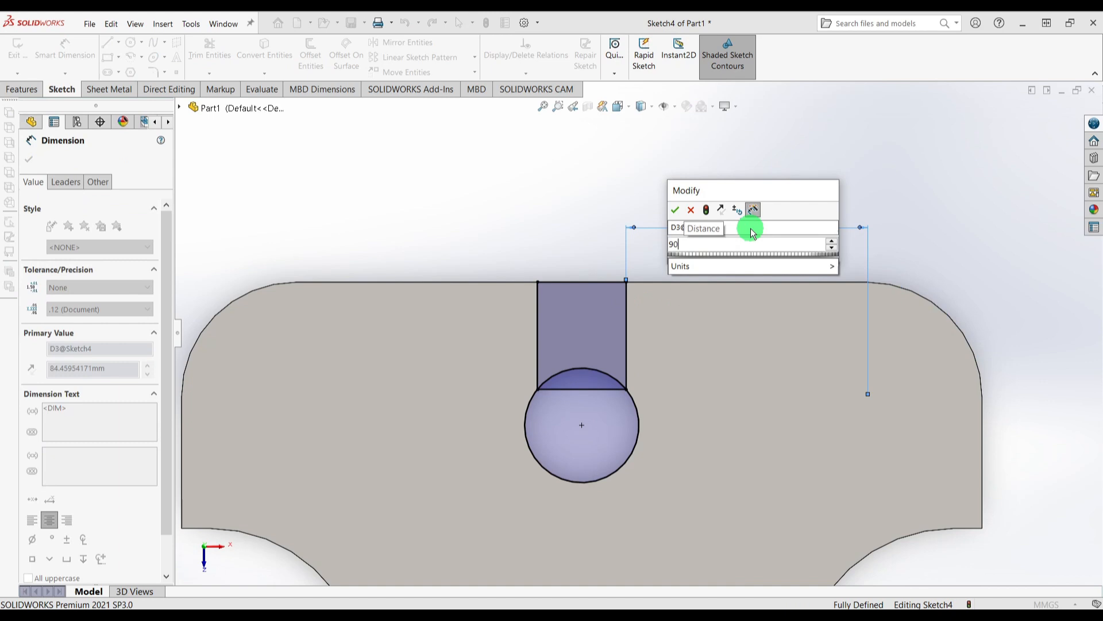
key(Return)
Trim the converted upper circle out of the sketch, keeping the slot rectangle closed.
scroll(735, 310, up, 3)
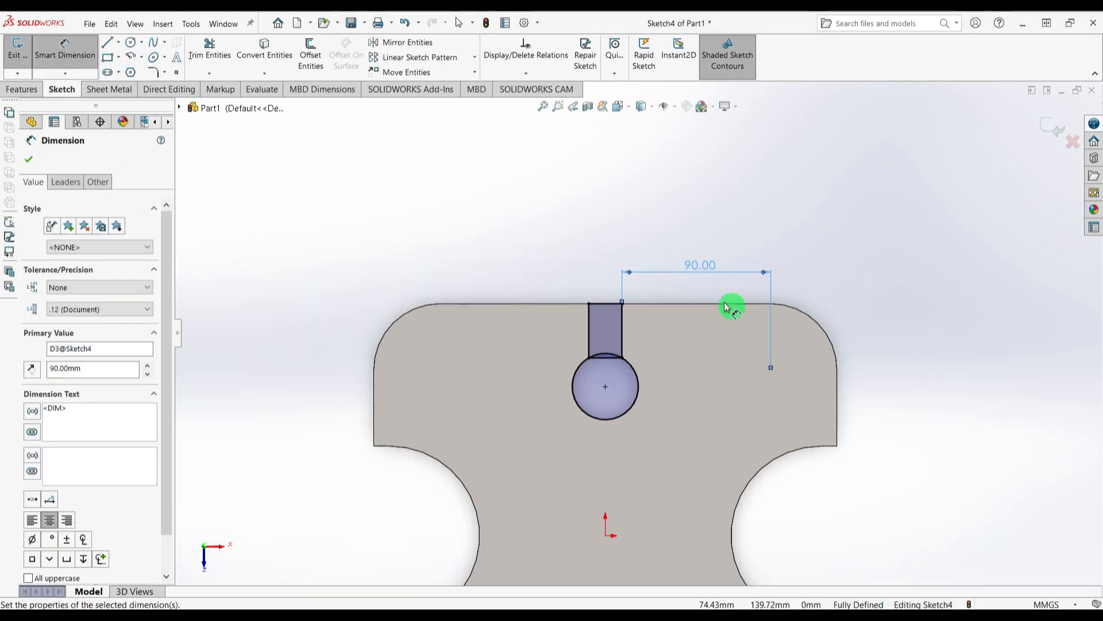
click(209, 48)
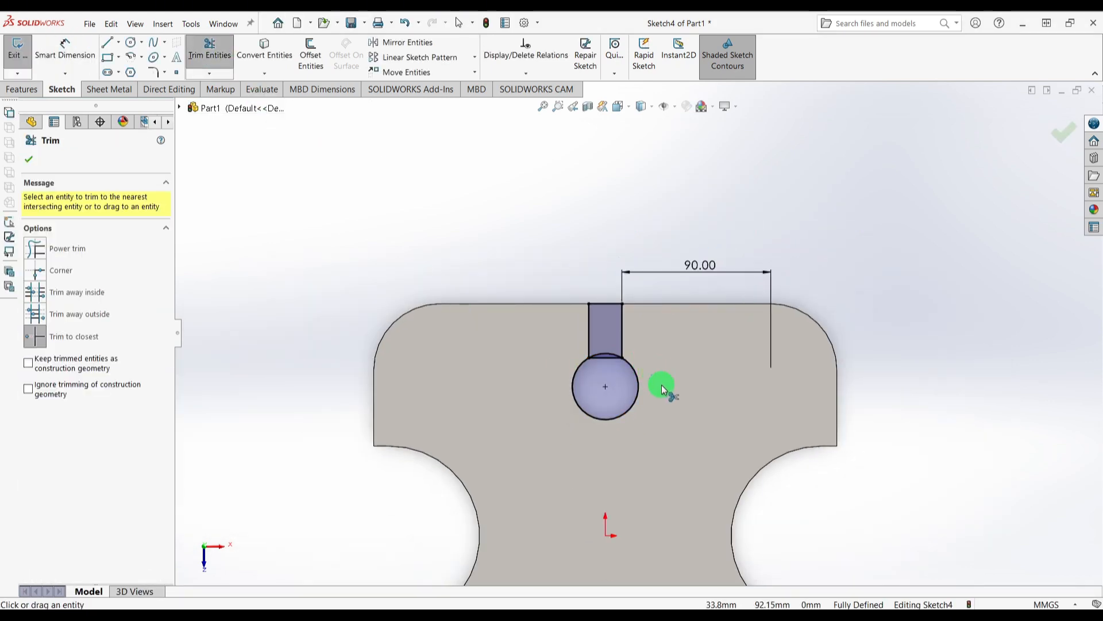
scroll(644, 393, down, 2)
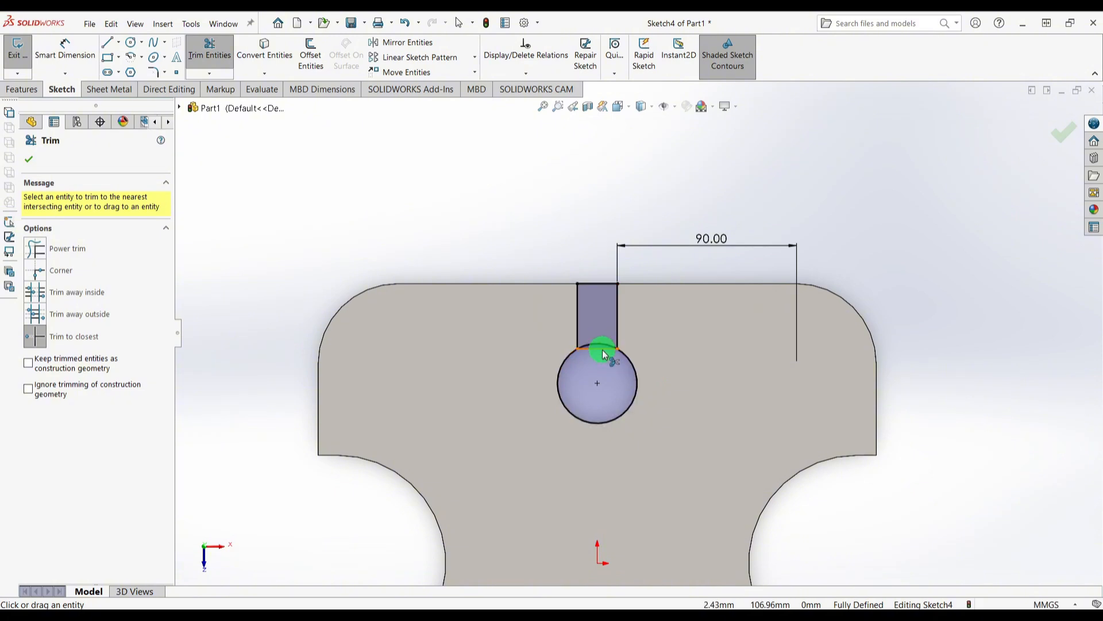
click(604, 348)
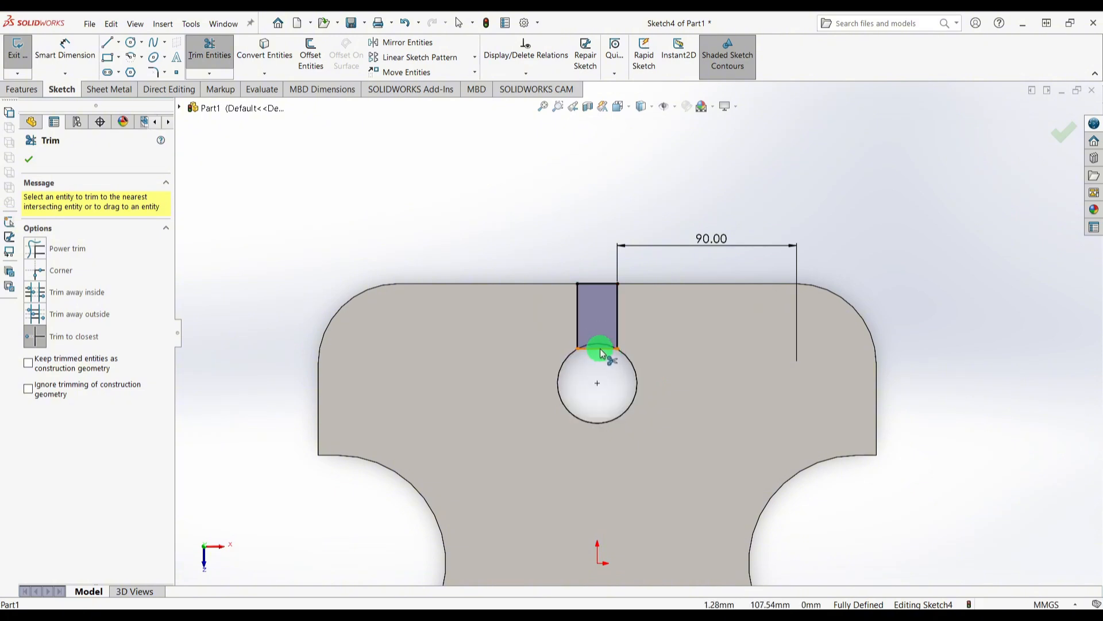
click(601, 349)
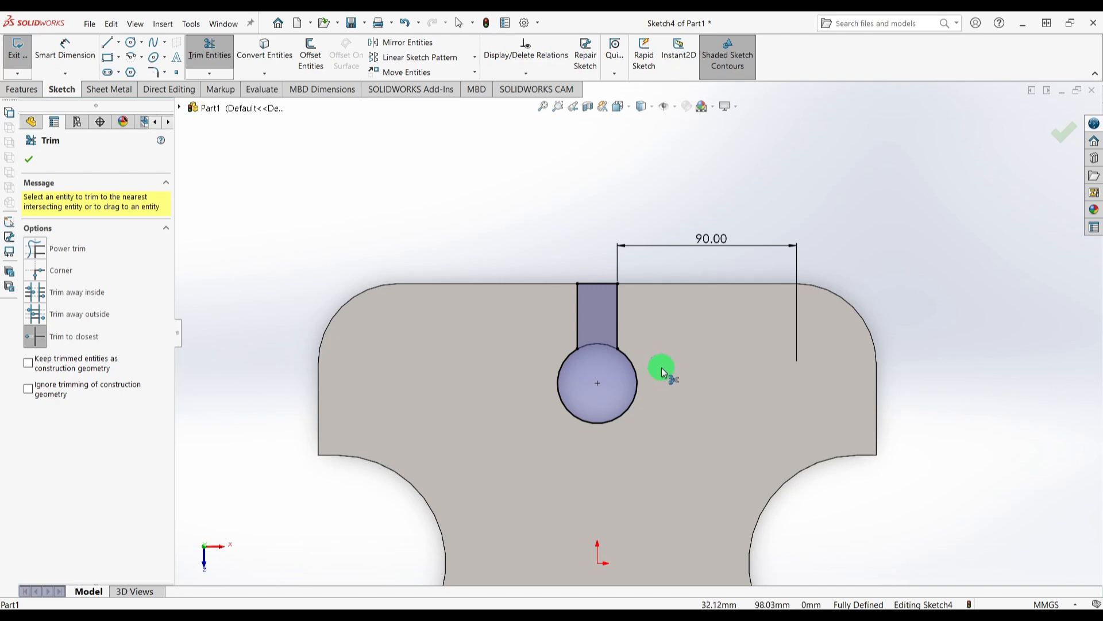
key(Escape)
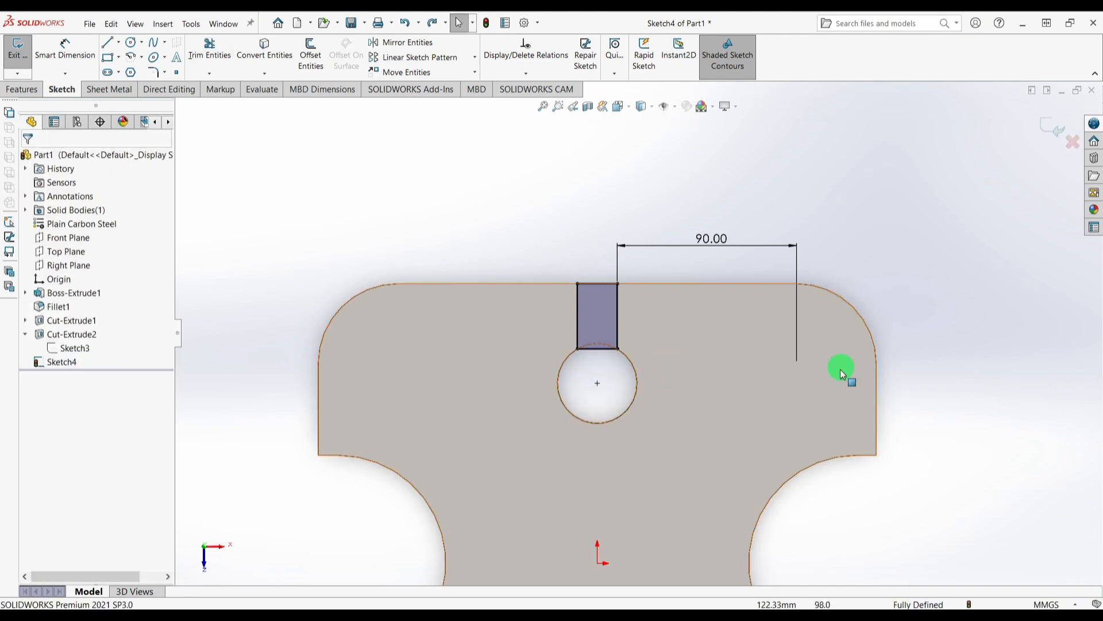
Delete the converted lower circle from the slot sketch.
scroll(840, 371, up, 2)
scroll(836, 381, up, 2)
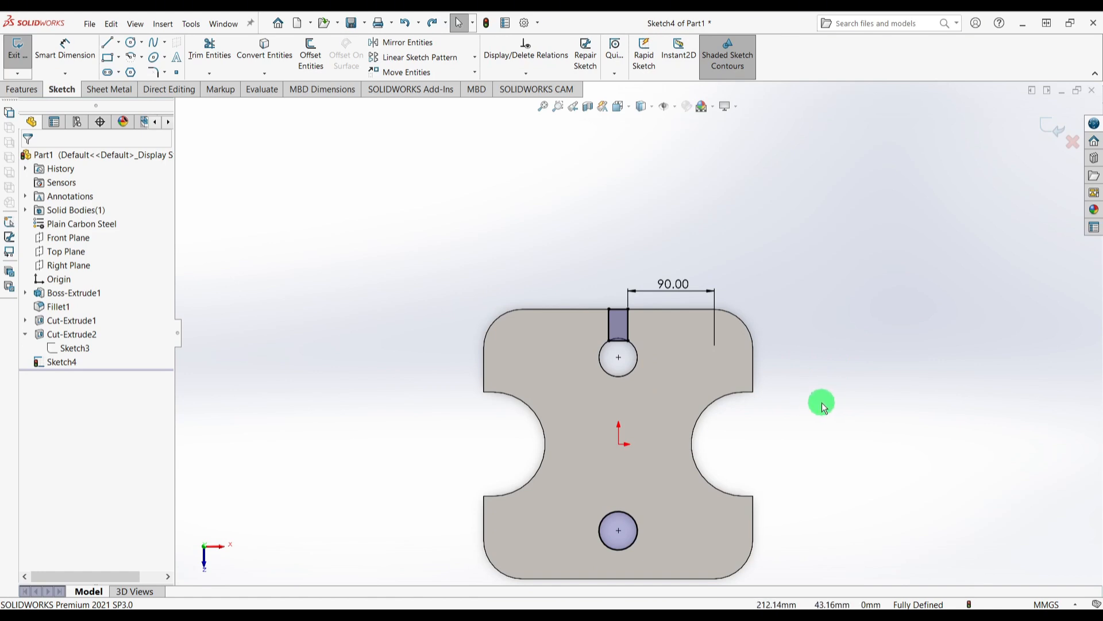
click(616, 515)
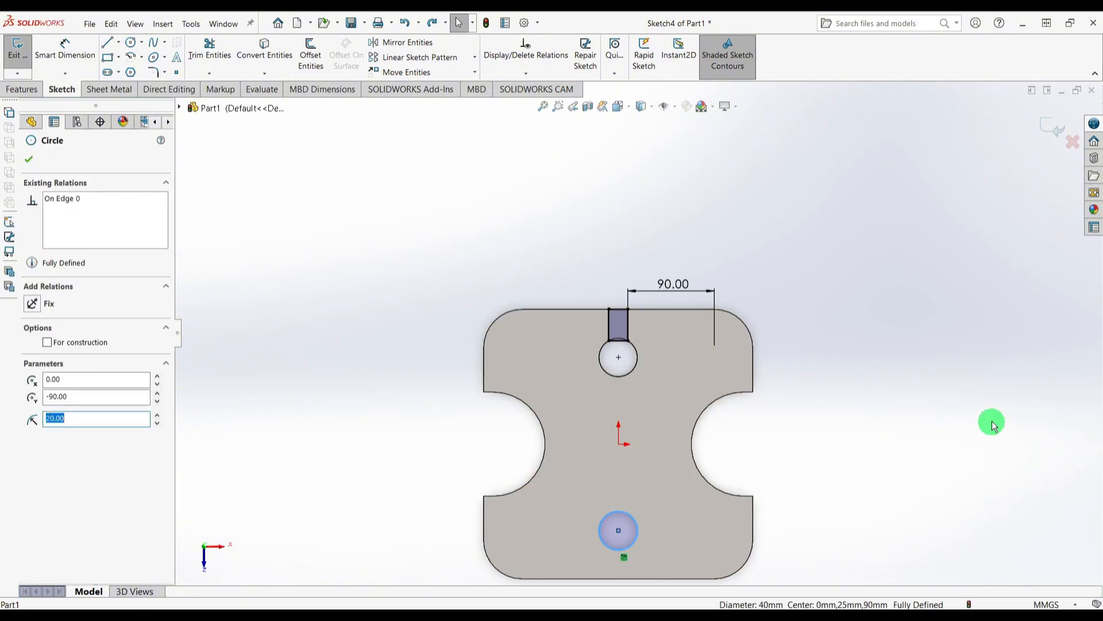
key(Delete)
scroll(854, 421, up, 2)
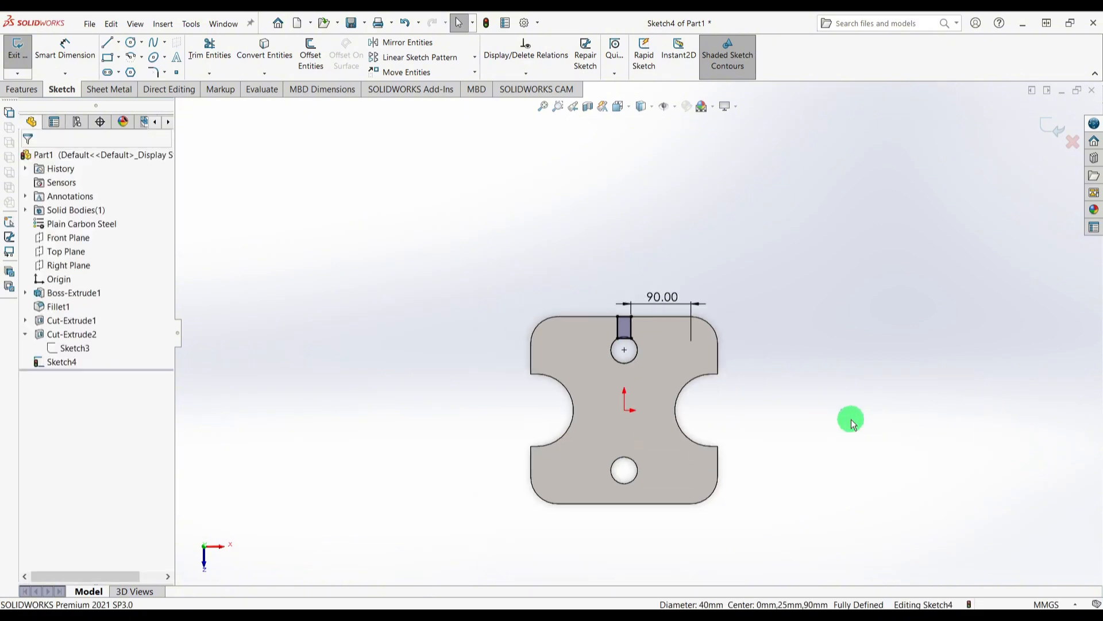
scroll(827, 420, down, 3)
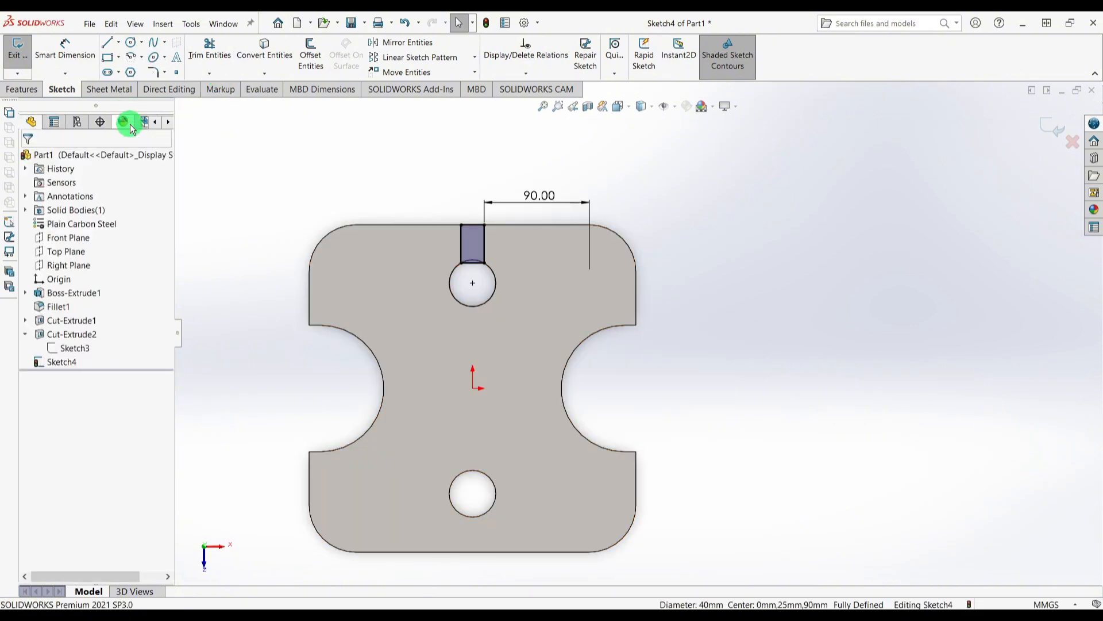
Show Sketch3 and convert its horizontal centreline into the current slot sketch.
click(80, 350)
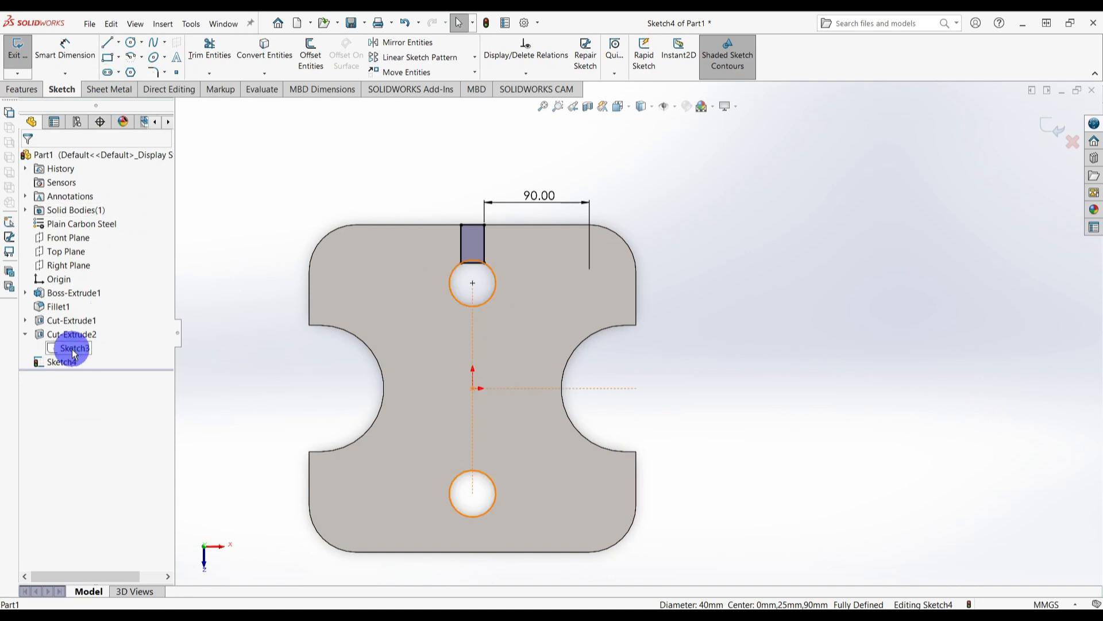
click(83, 338)
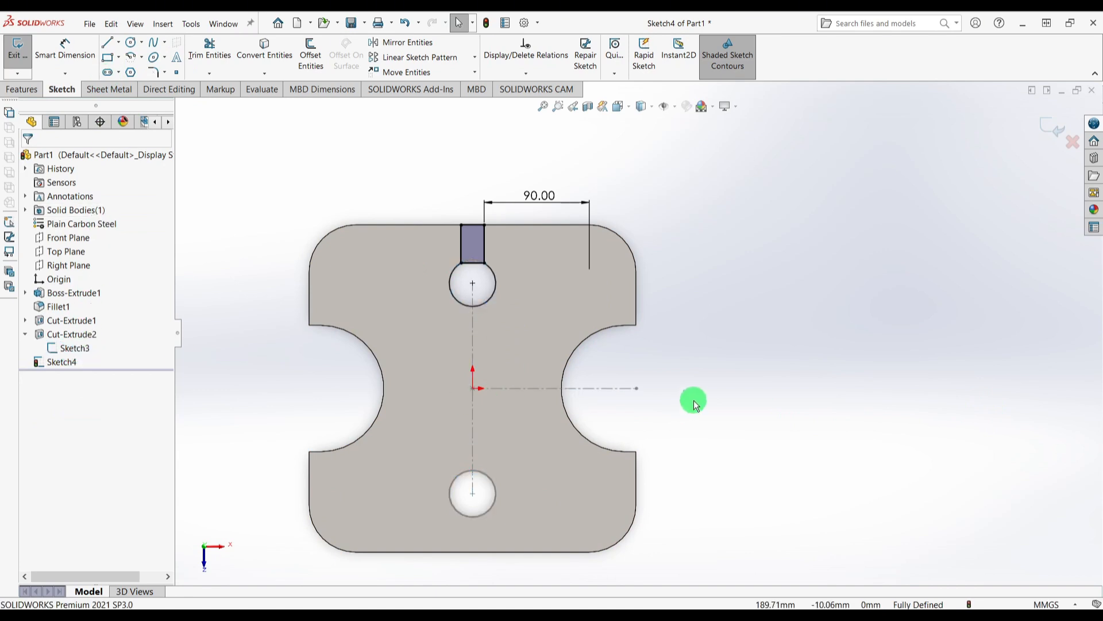
click(611, 389)
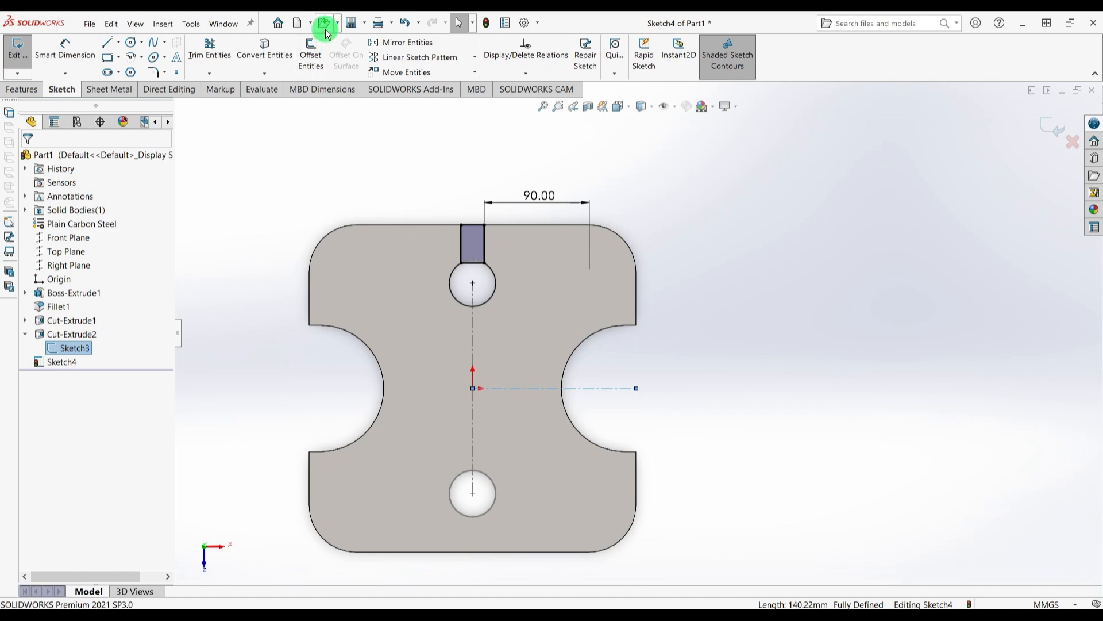
click(266, 48)
Make the converted horizontal line construction geometry and hide Sketch3 again.
click(600, 390)
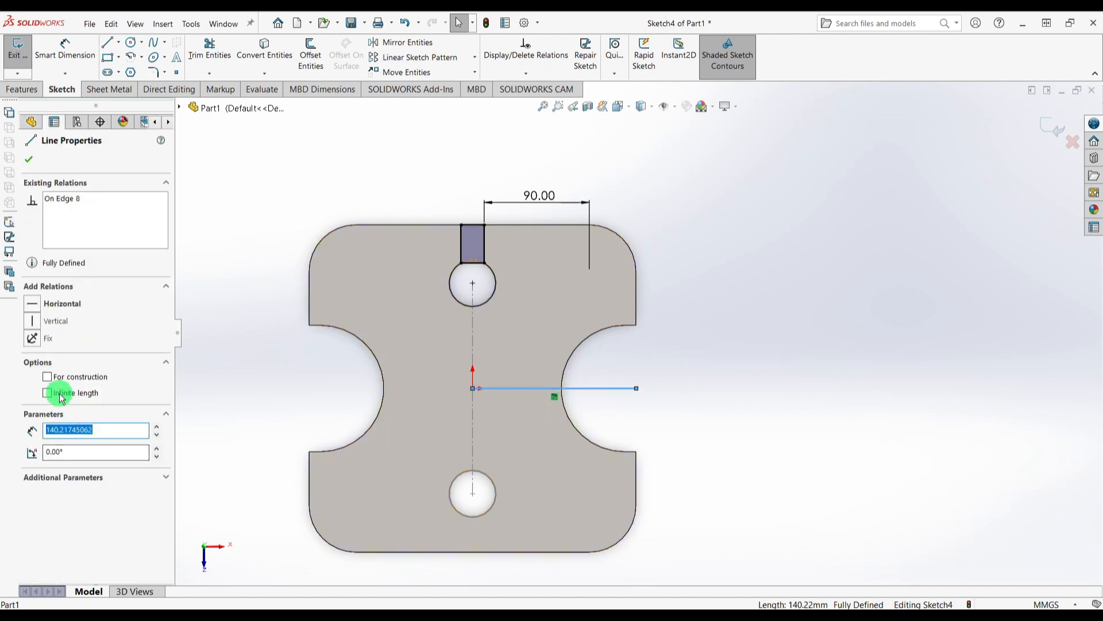
click(47, 377)
click(244, 189)
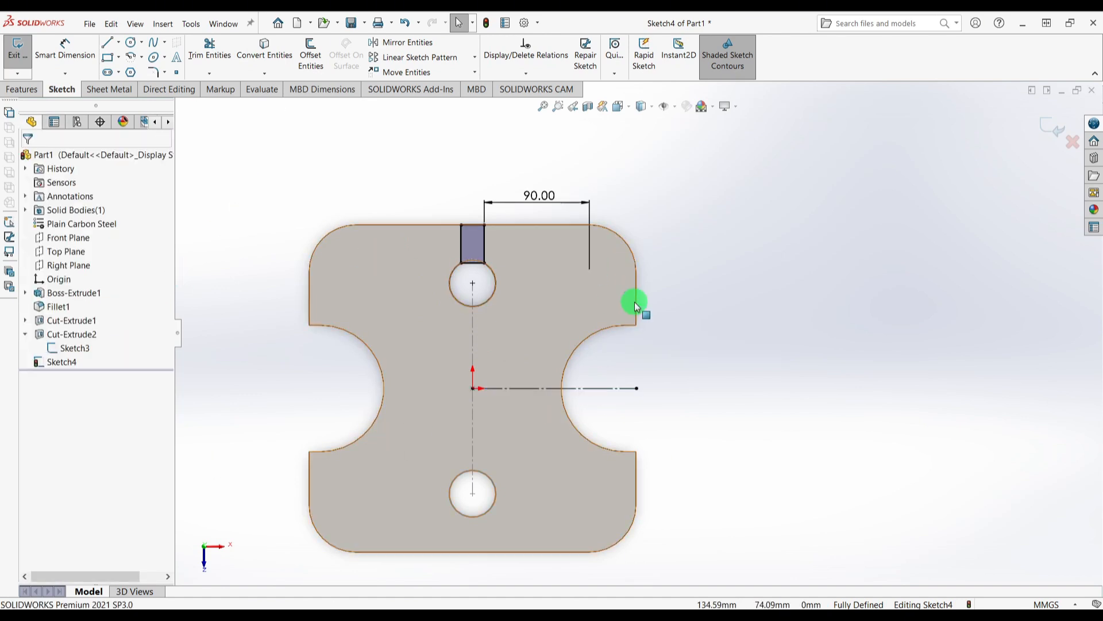
click(67, 347)
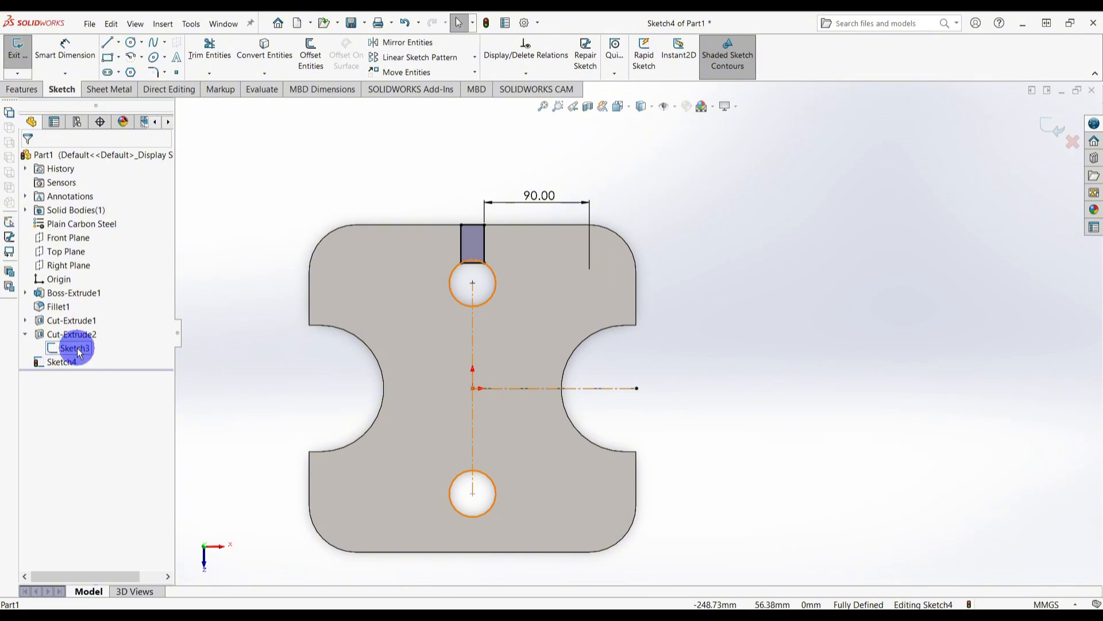
click(88, 333)
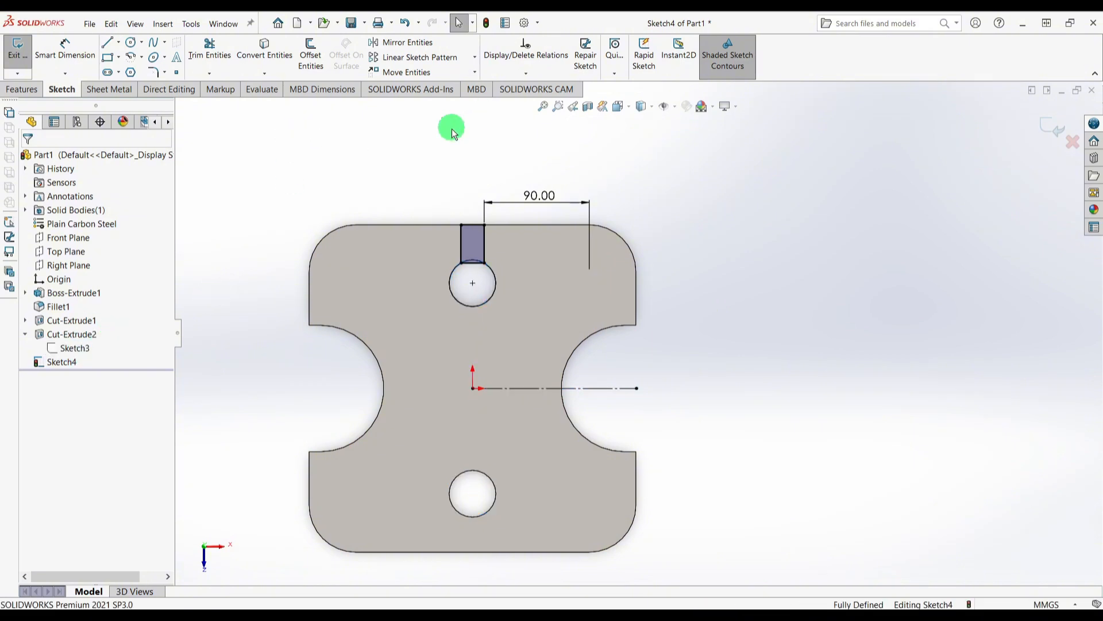
Mirror the slot rectangle's four lines about the horizontal construction line to the plate's lower edge.
click(382, 43)
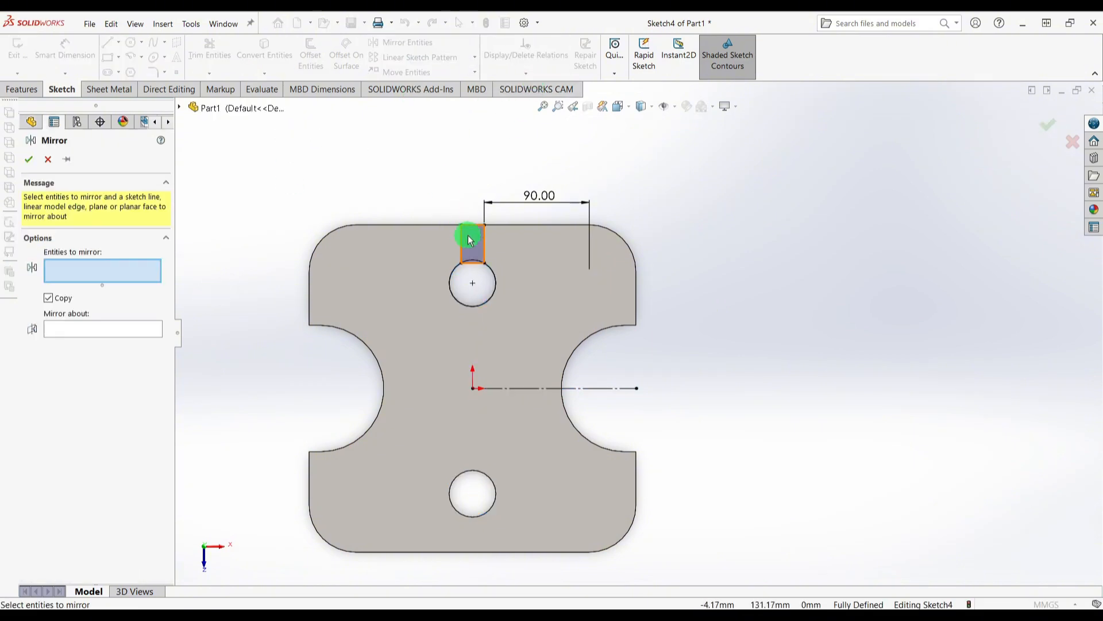
click(473, 244)
click(124, 365)
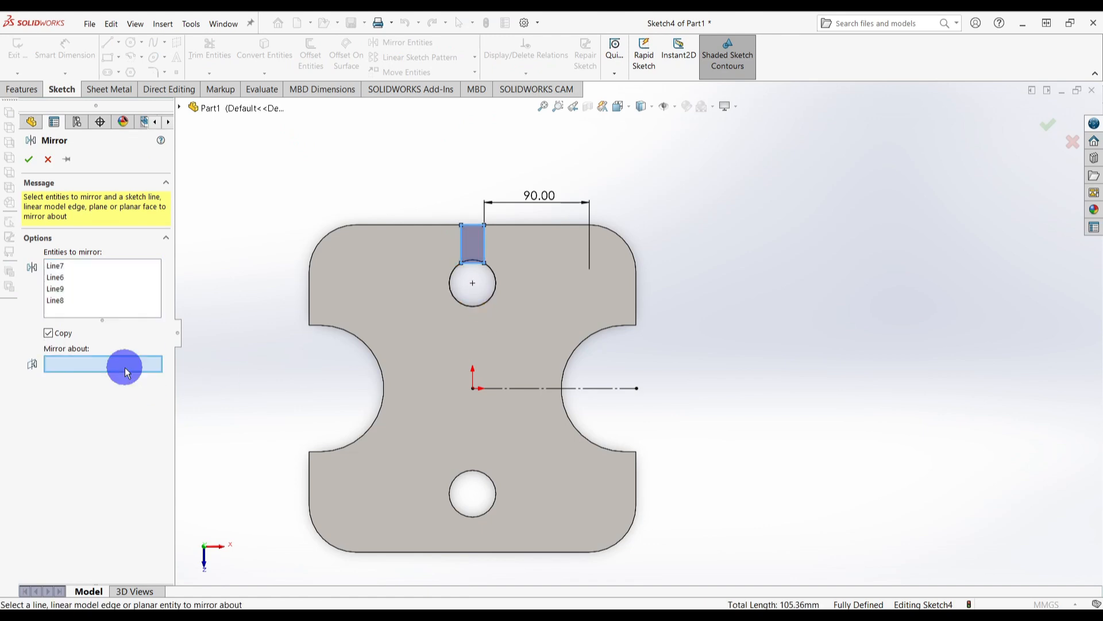
click(618, 389)
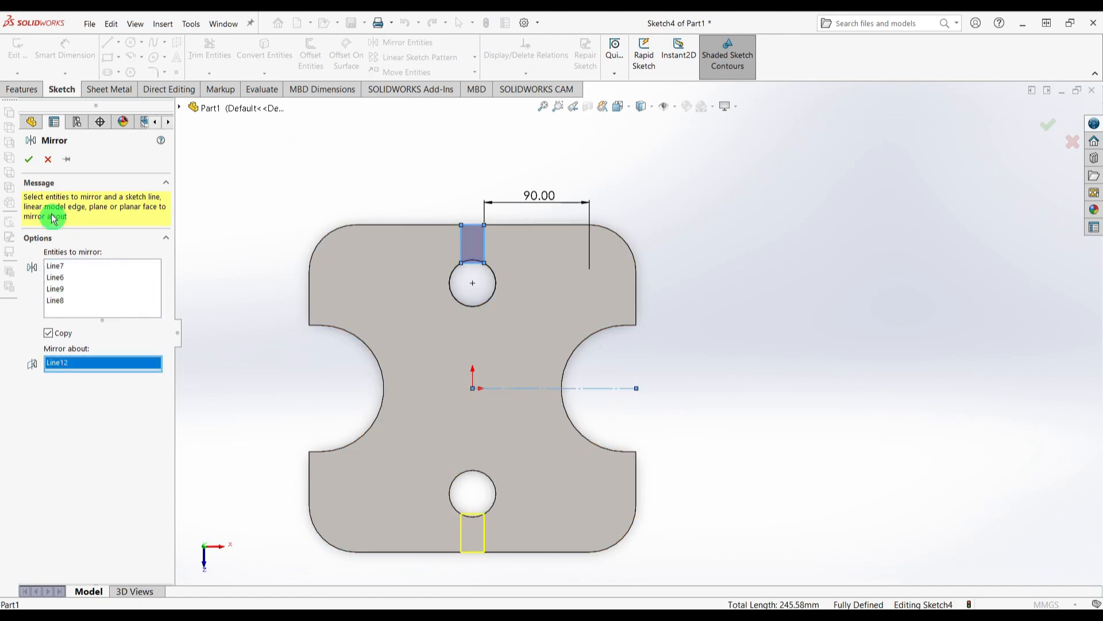
click(32, 161)
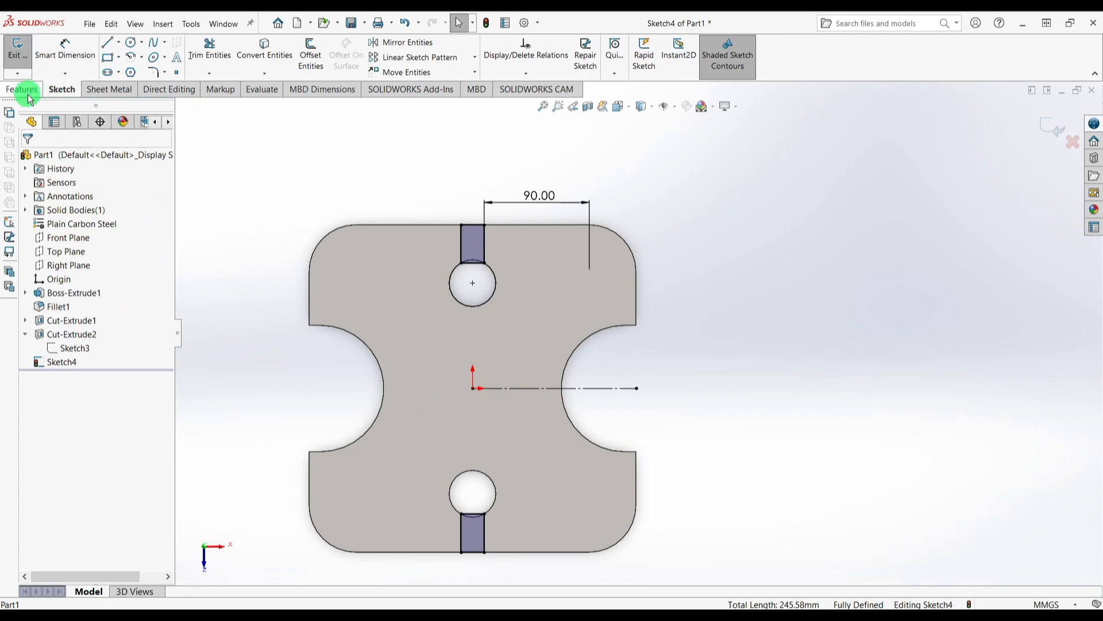
Cut-extrude the upper and lower slot regions as a Blind cut 25 mm deep.
click(46, 90)
click(201, 53)
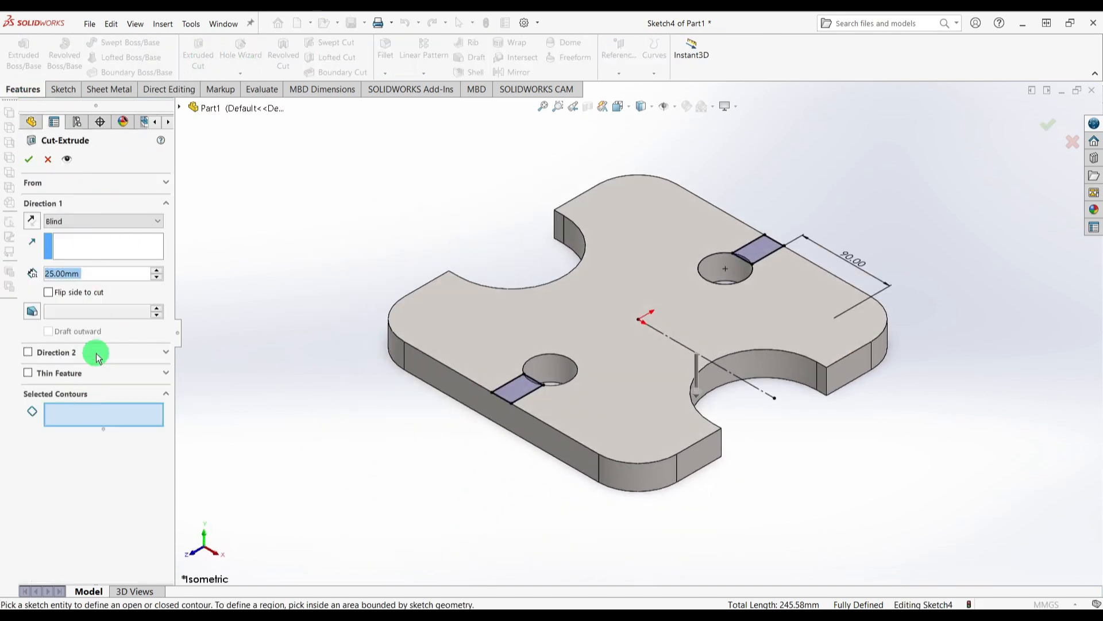
click(521, 389)
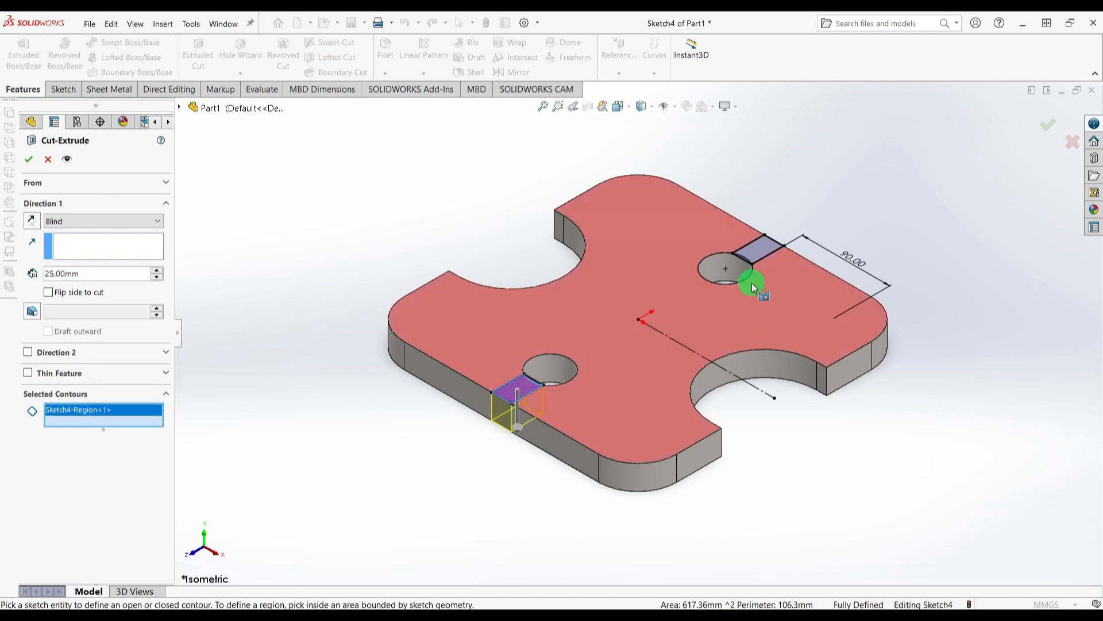
click(770, 247)
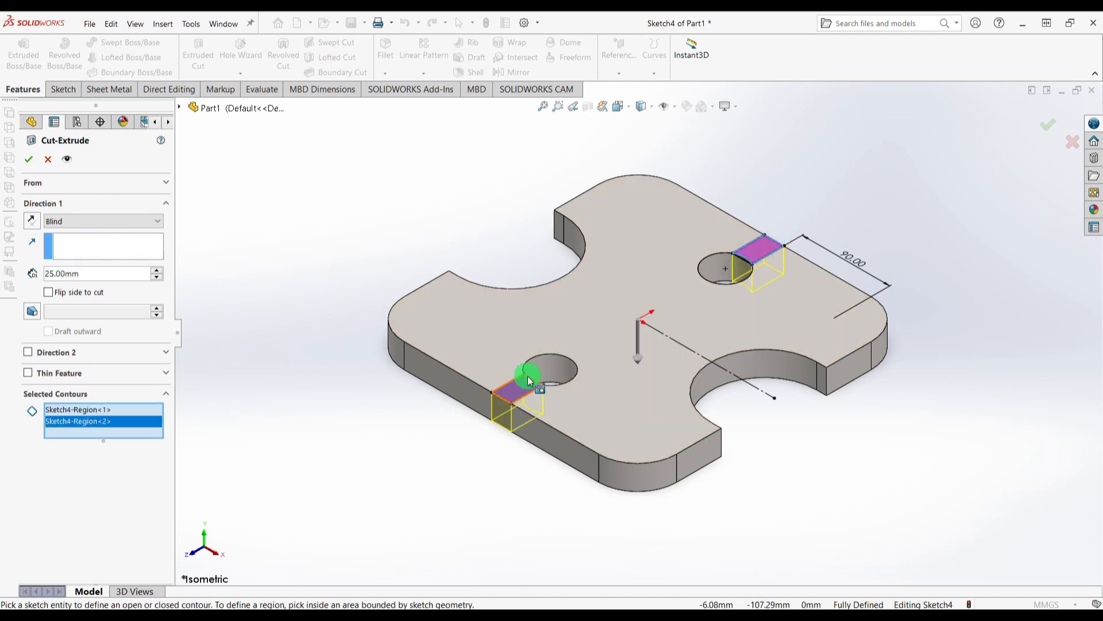
scroll(769, 246, down, 5)
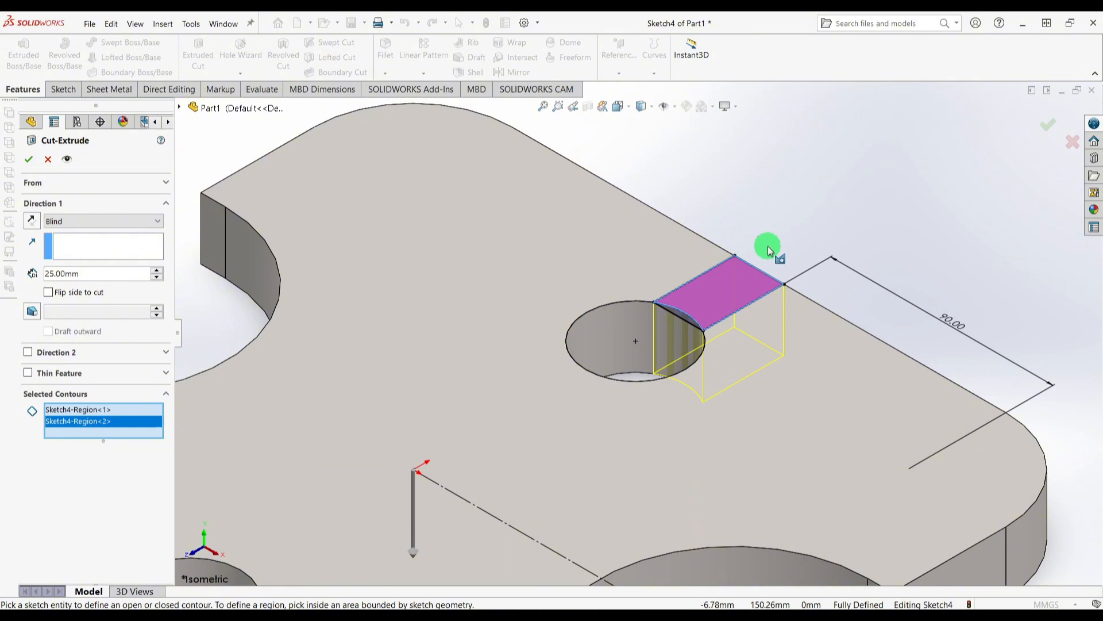
scroll(768, 248, up, 4)
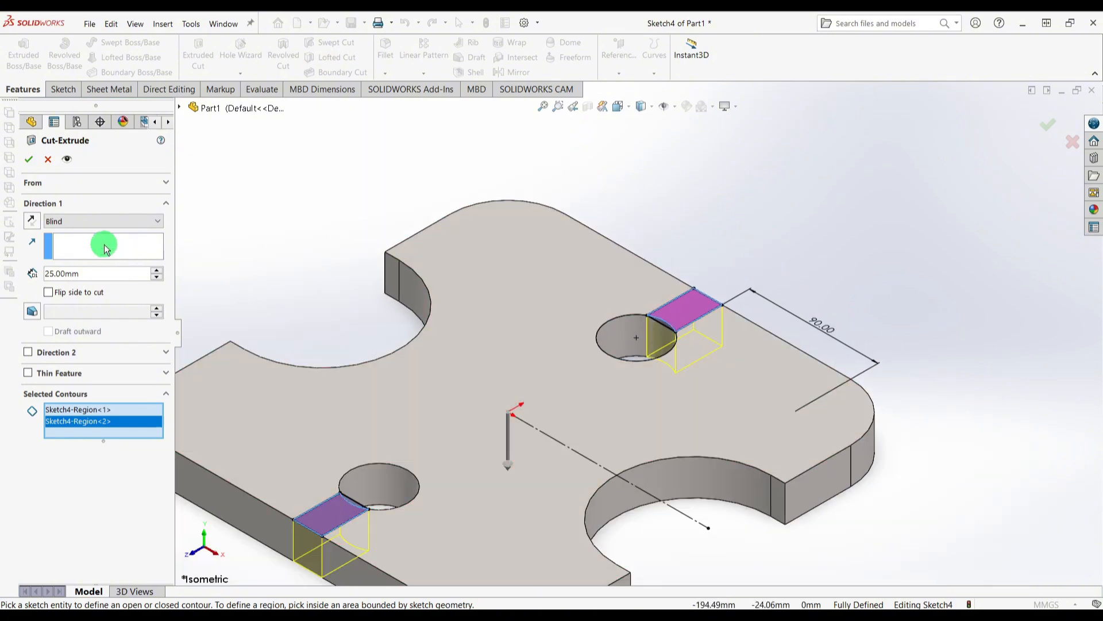
click(30, 166)
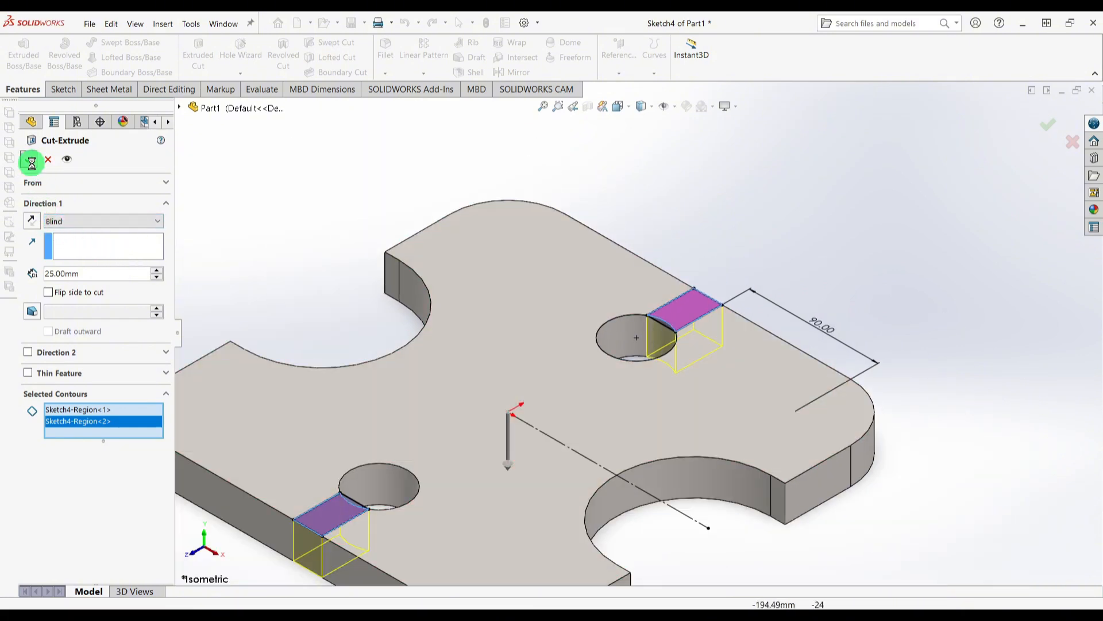
Start a sketch on the plate's top face and draw a shallow corner rectangle from the upper edge across the upper slot opening.
middle_drag(676, 419, 697, 435)
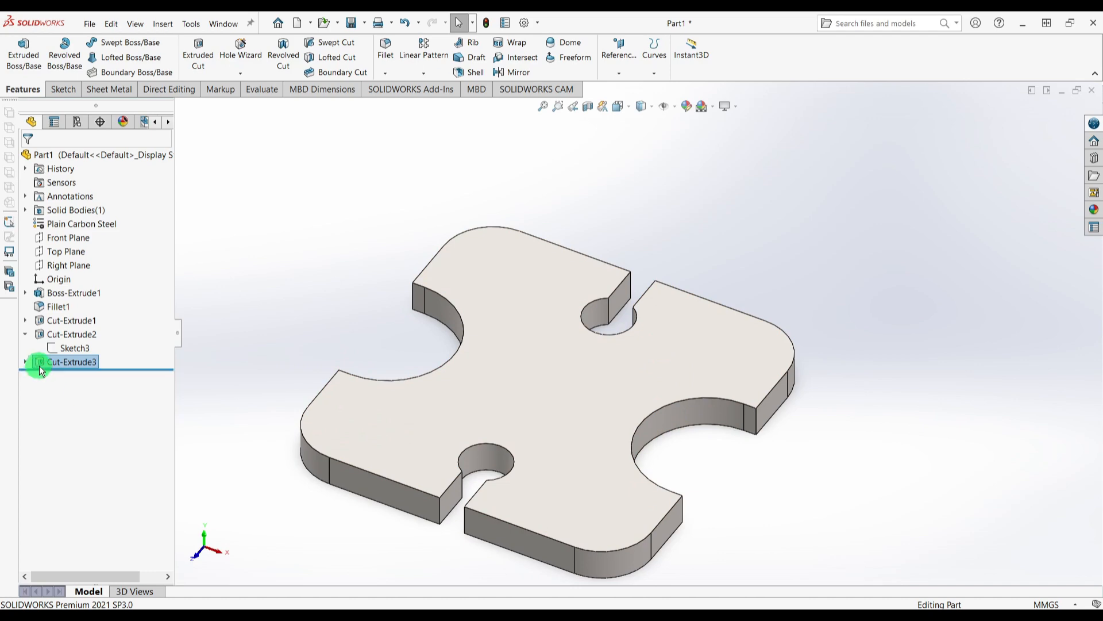
click(656, 352)
click(644, 354)
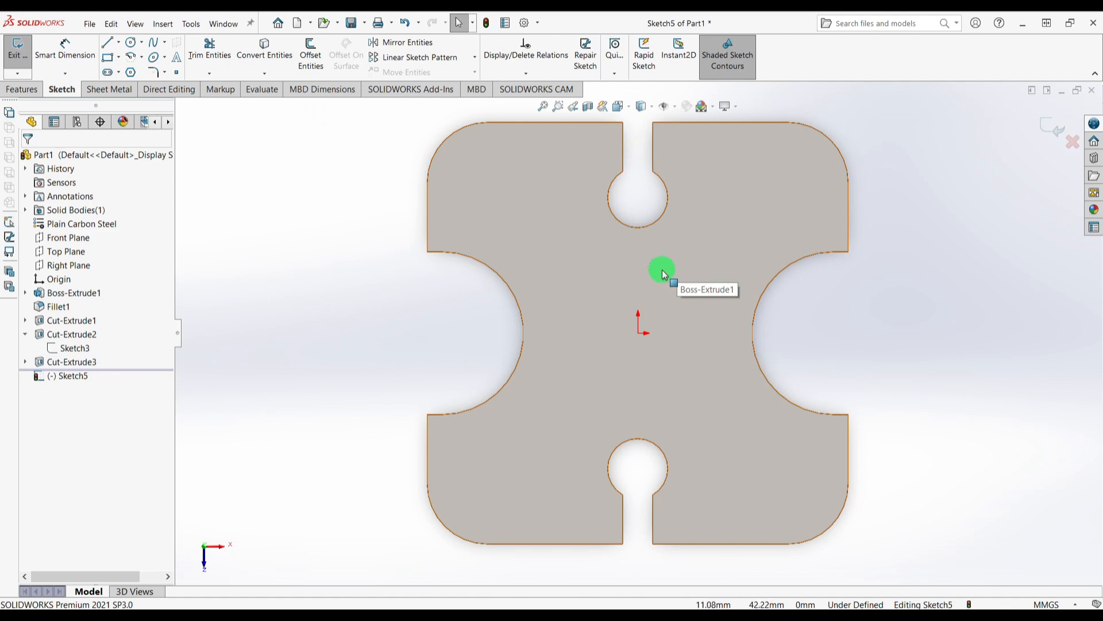
click(108, 57)
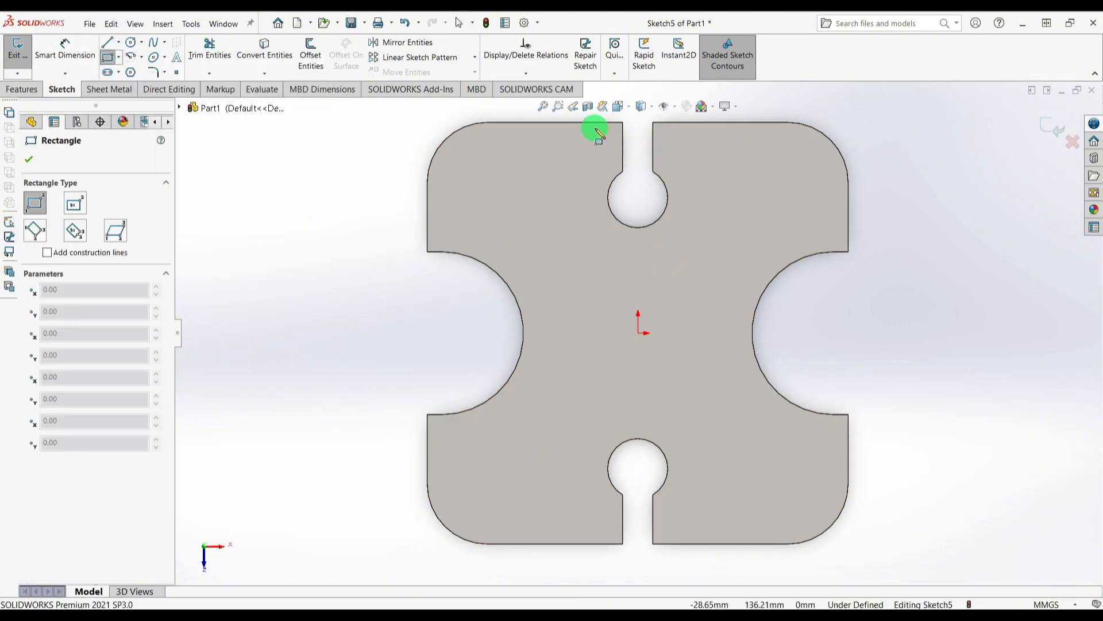
drag(594, 123, 696, 142)
Dimension the distance from the rectangle's right side to the centre of the plate's upper-right corner arc as 50 mm, placing the label above the plate.
right_drag(922, 234, 923, 172)
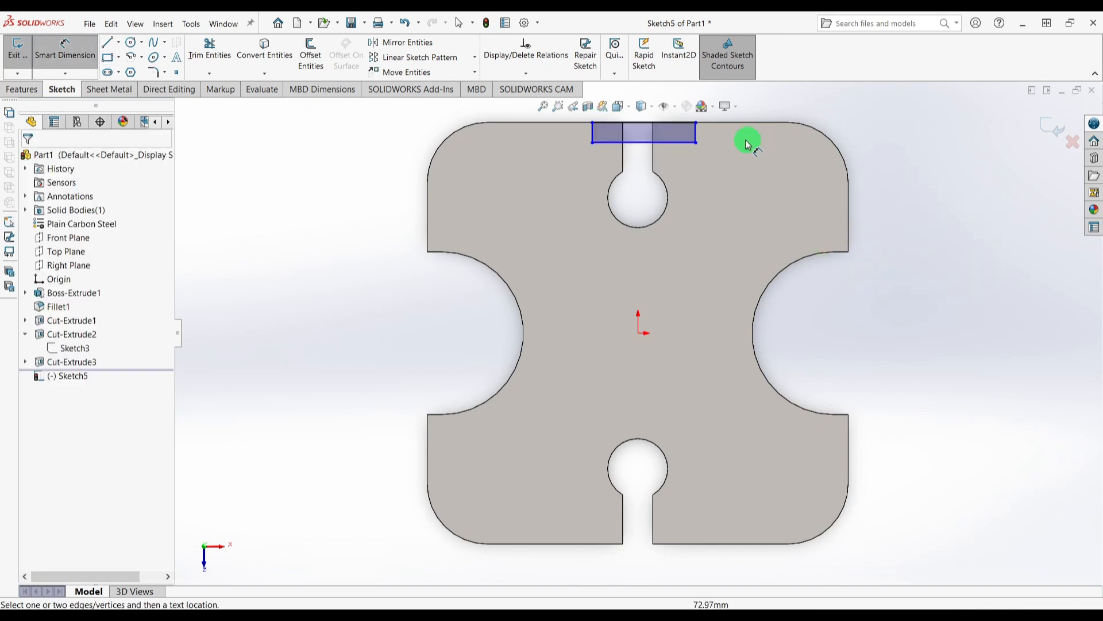
click(696, 129)
click(763, 106)
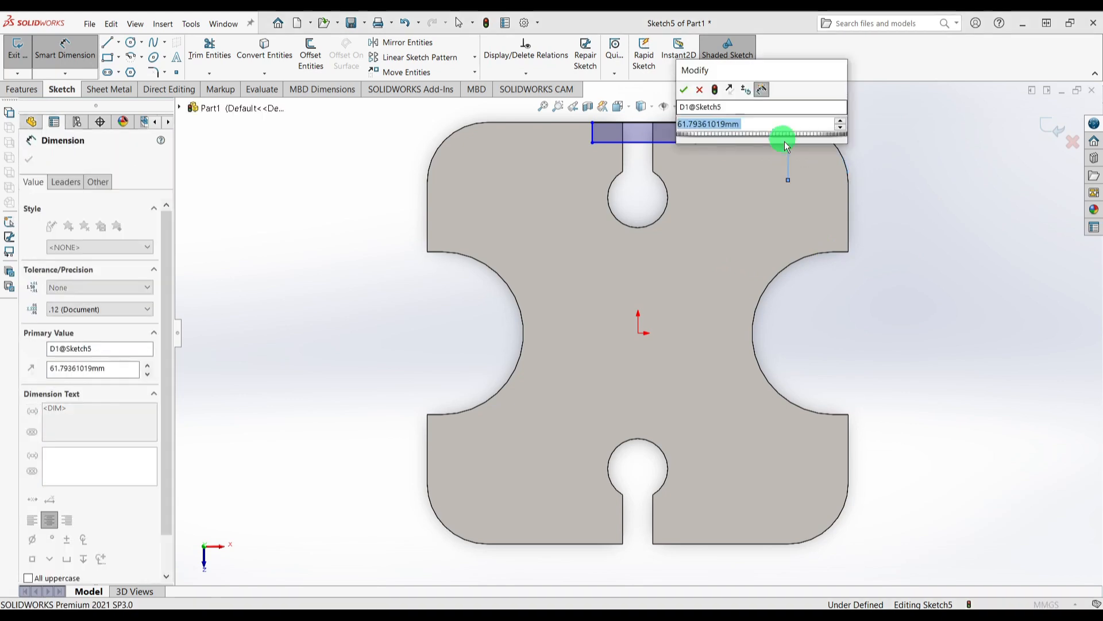
scroll(804, 233, up, 3)
scroll(763, 213, down, 2)
text(50)
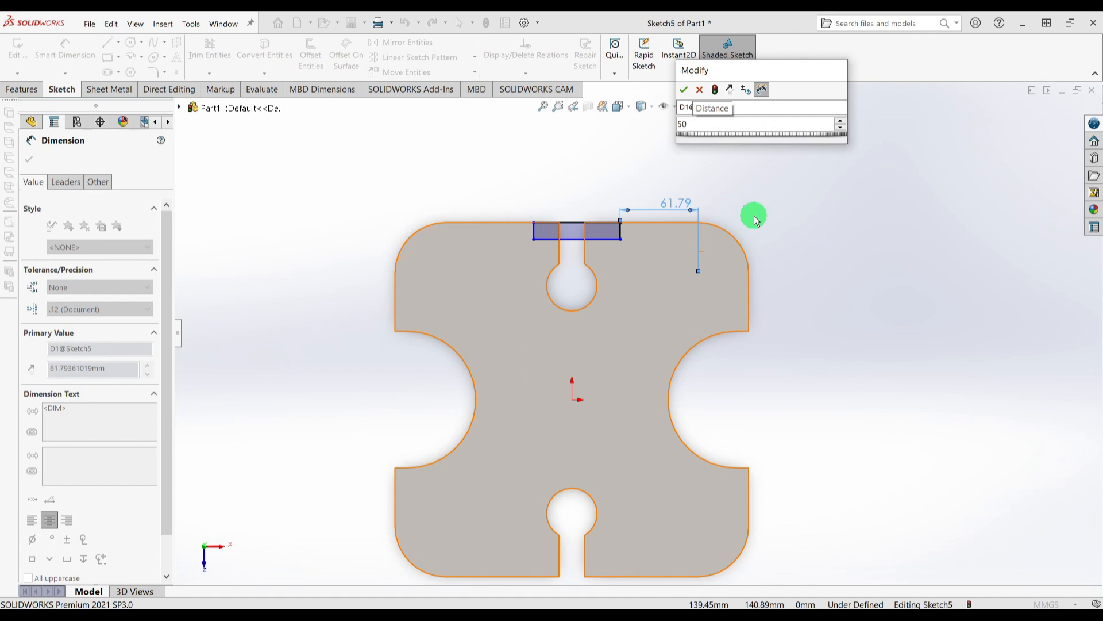
key(Return)
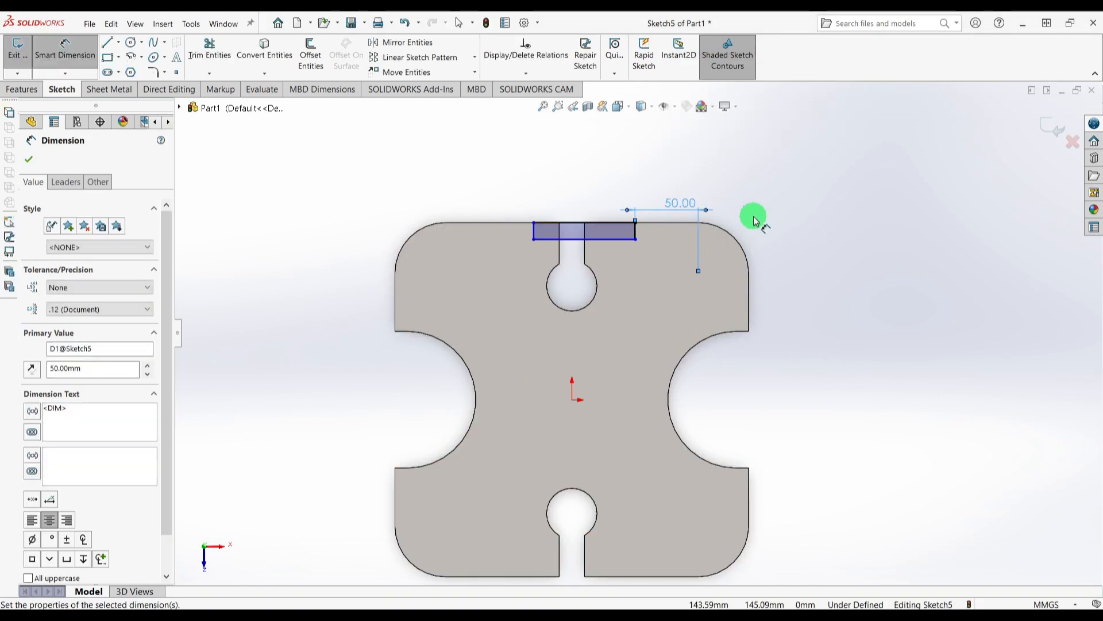
key(Escape)
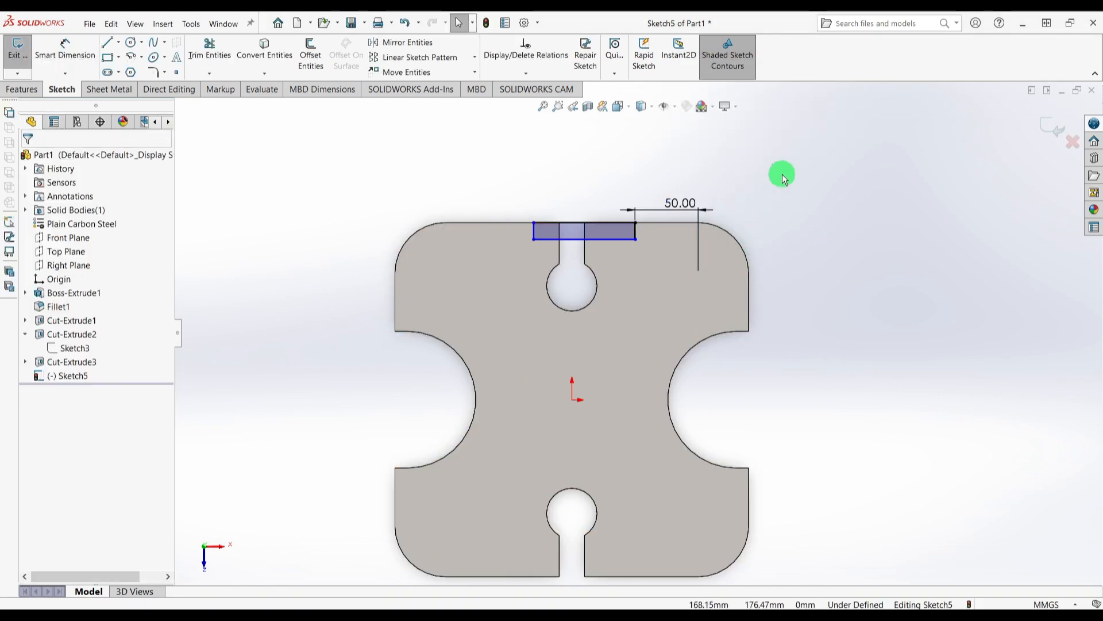
drag(675, 204, 670, 189)
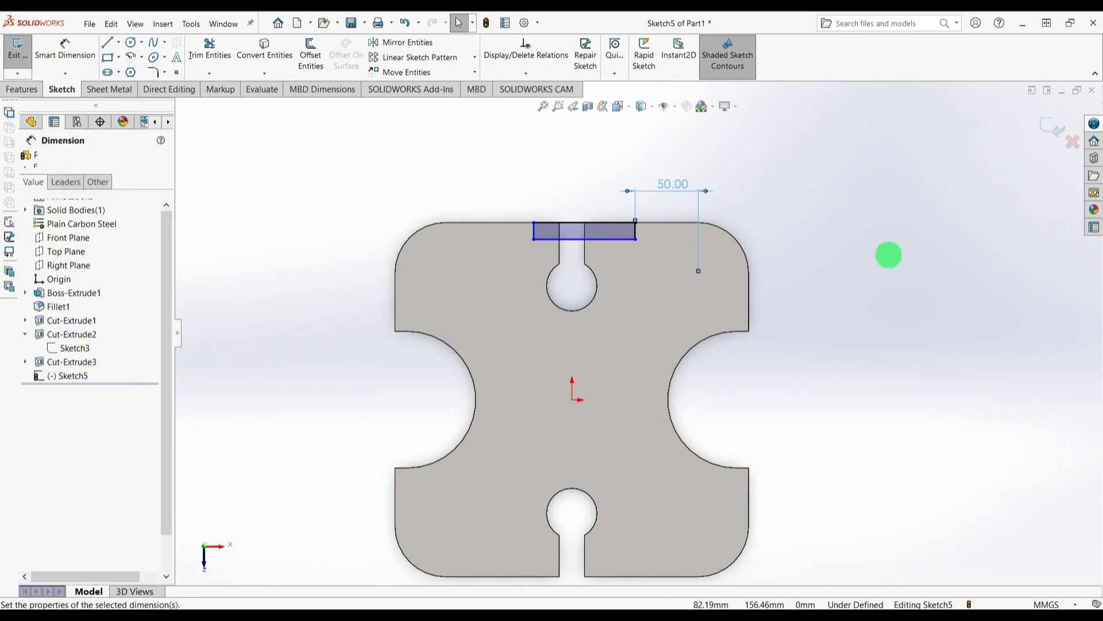
click(882, 269)
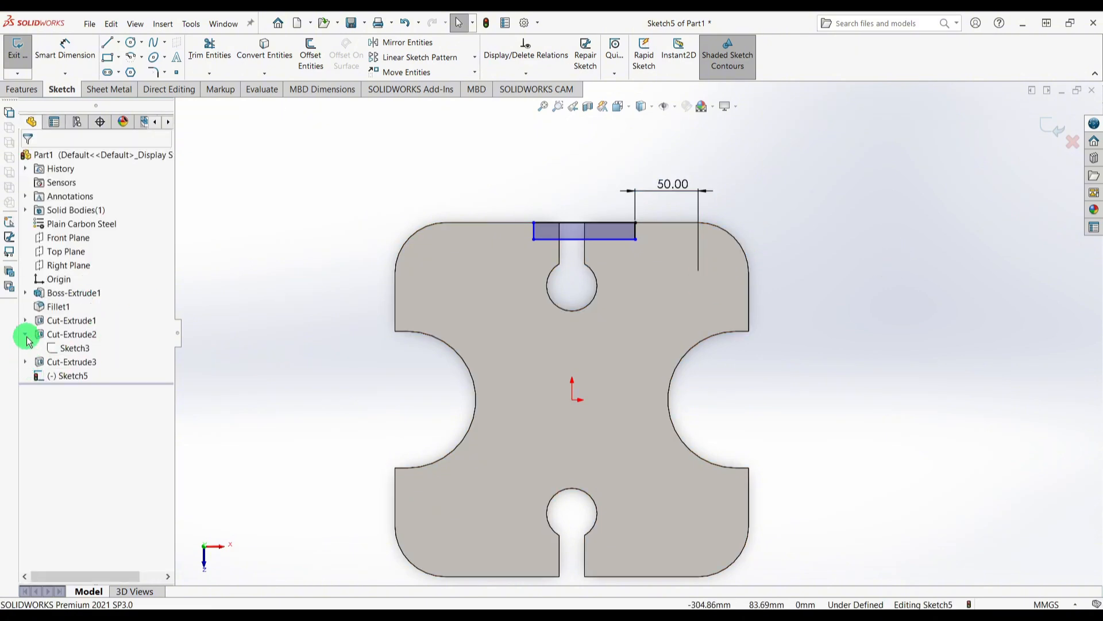
Show Sketch3 under Cut-Extrude2 and convert its vertical centreline into the active sketch as a construction line.
click(69, 348)
click(76, 331)
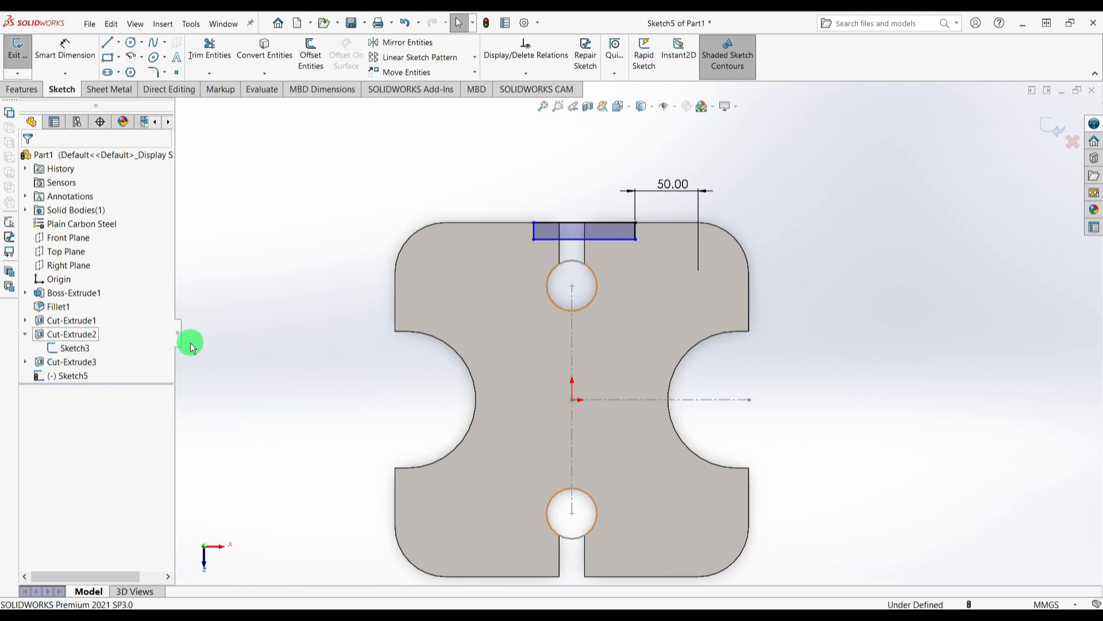
click(574, 331)
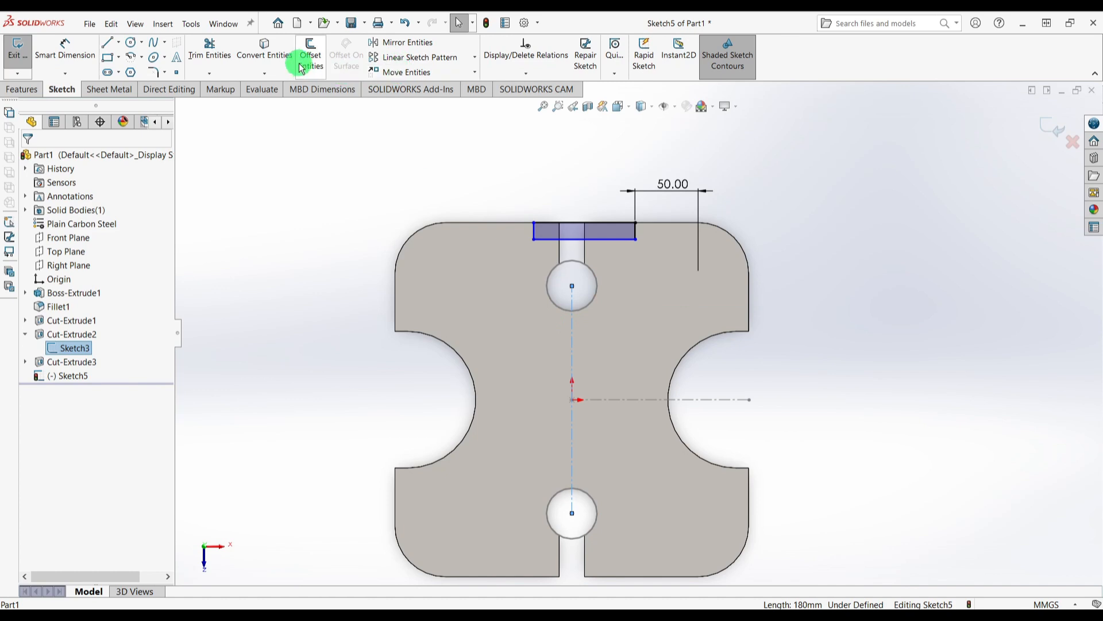
click(264, 51)
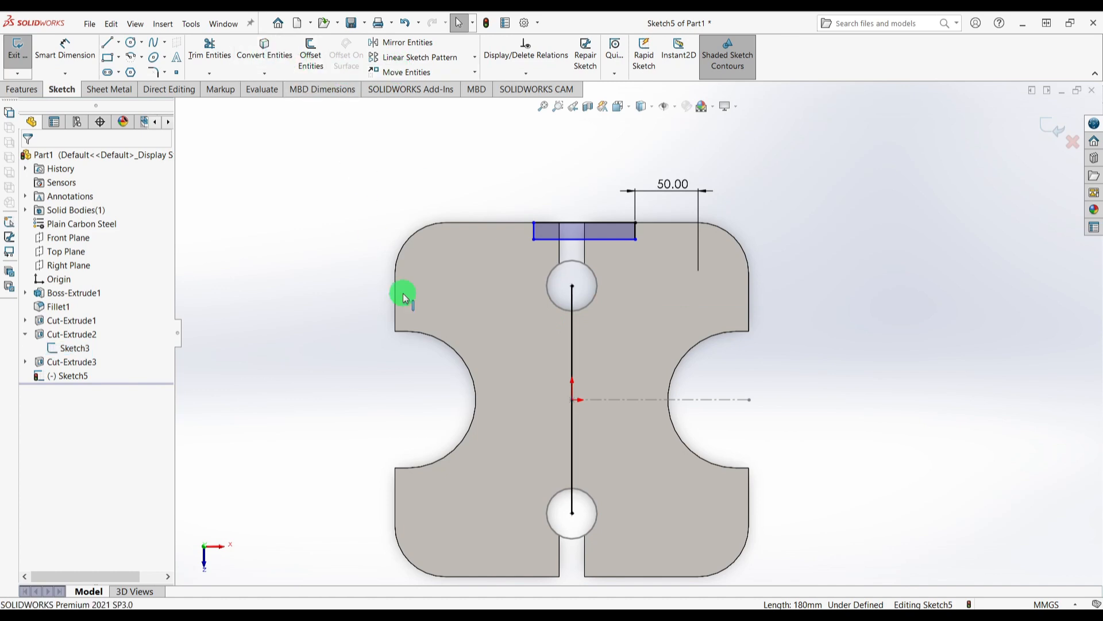
click(576, 332)
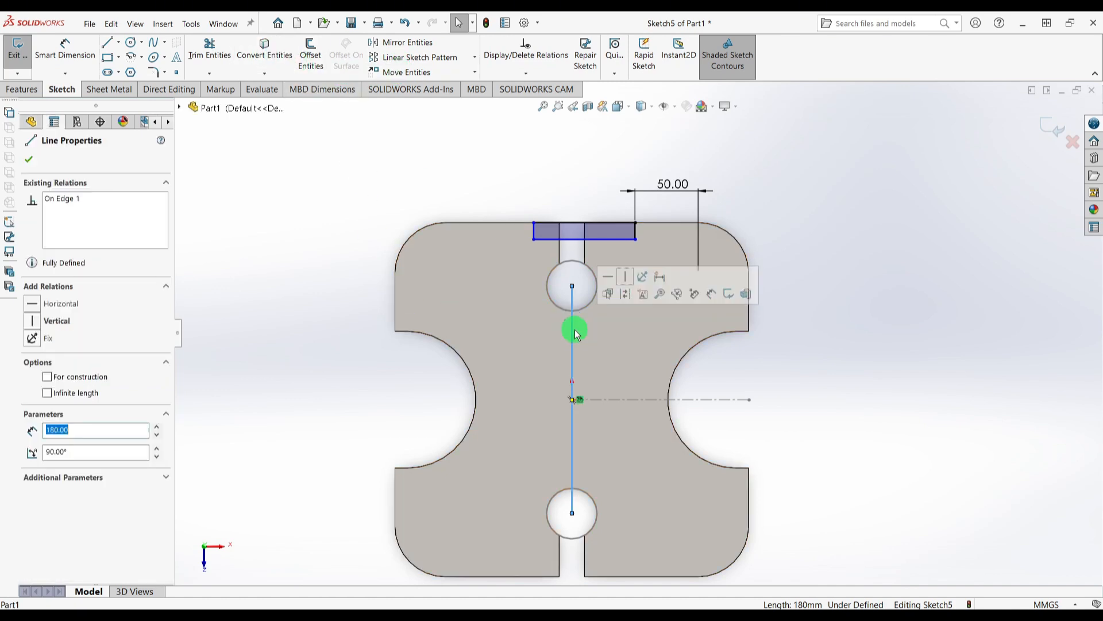
click(49, 378)
click(837, 354)
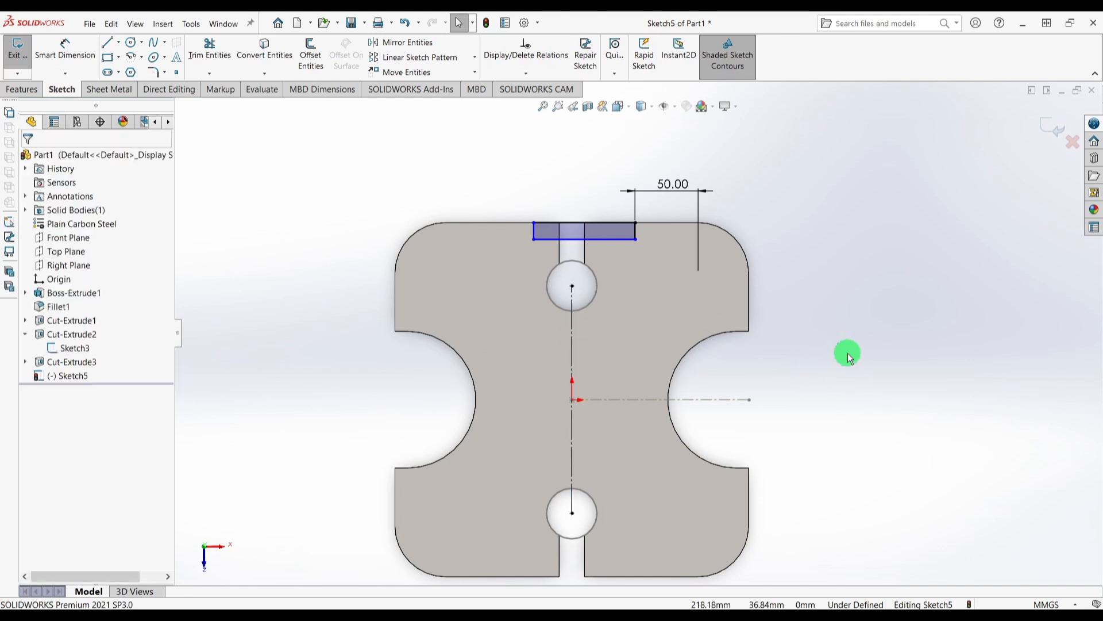
Convert Sketch3's horizontal centreline into the active sketch and make it a construction line.
click(725, 400)
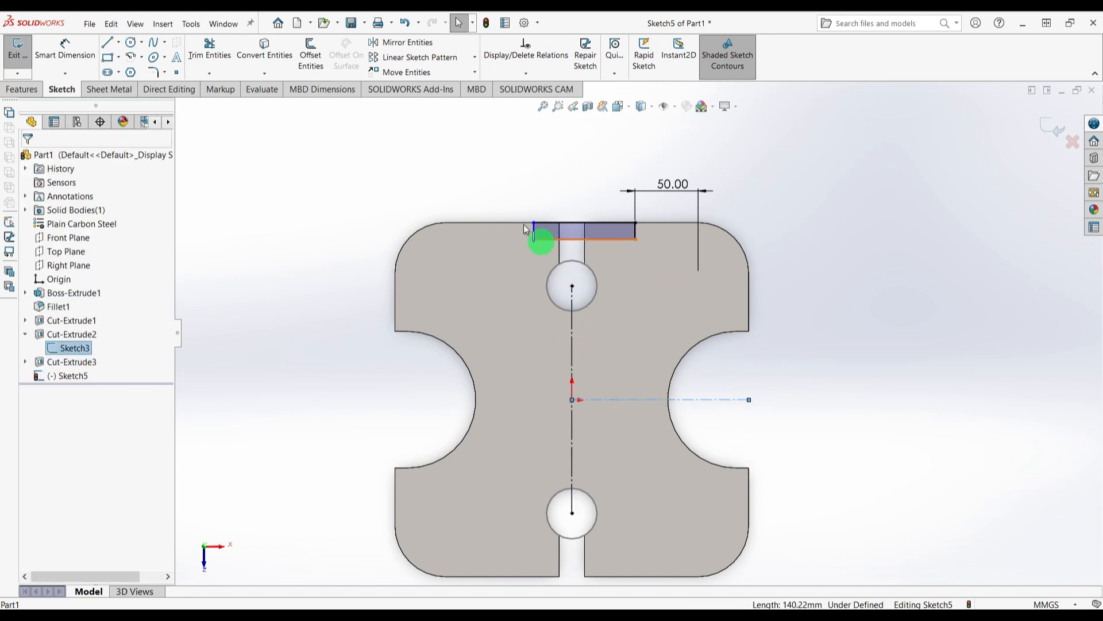
click(269, 48)
click(730, 400)
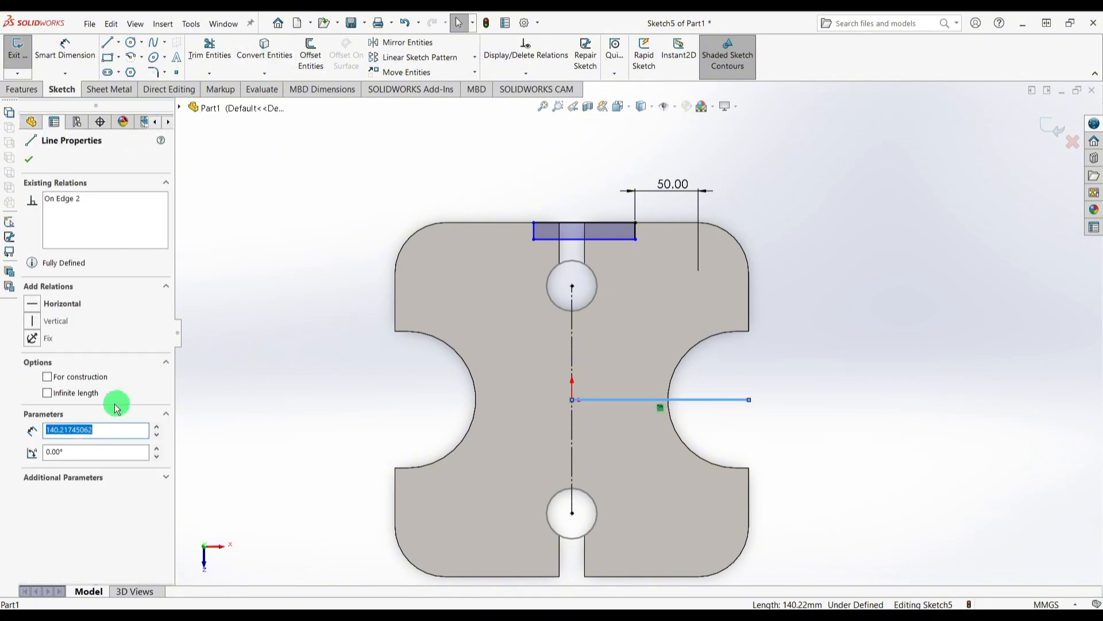
click(47, 377)
click(939, 376)
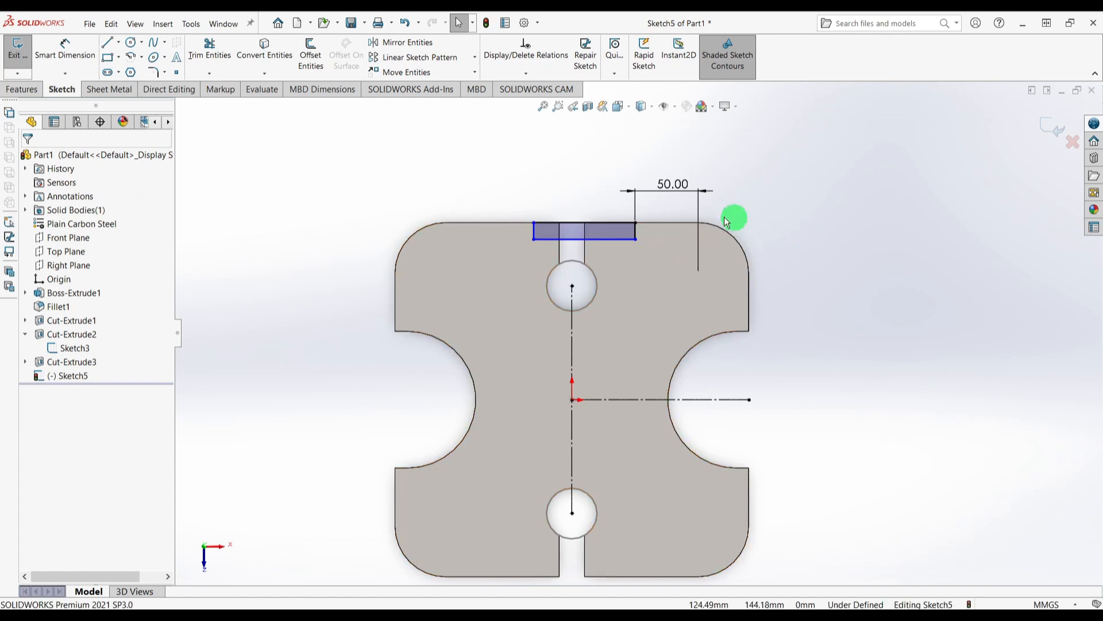
Make the shallow rectangle's two short vertical sides symmetric about the vertical construction line.
scroll(646, 225, up, 2)
scroll(645, 253, down, 4)
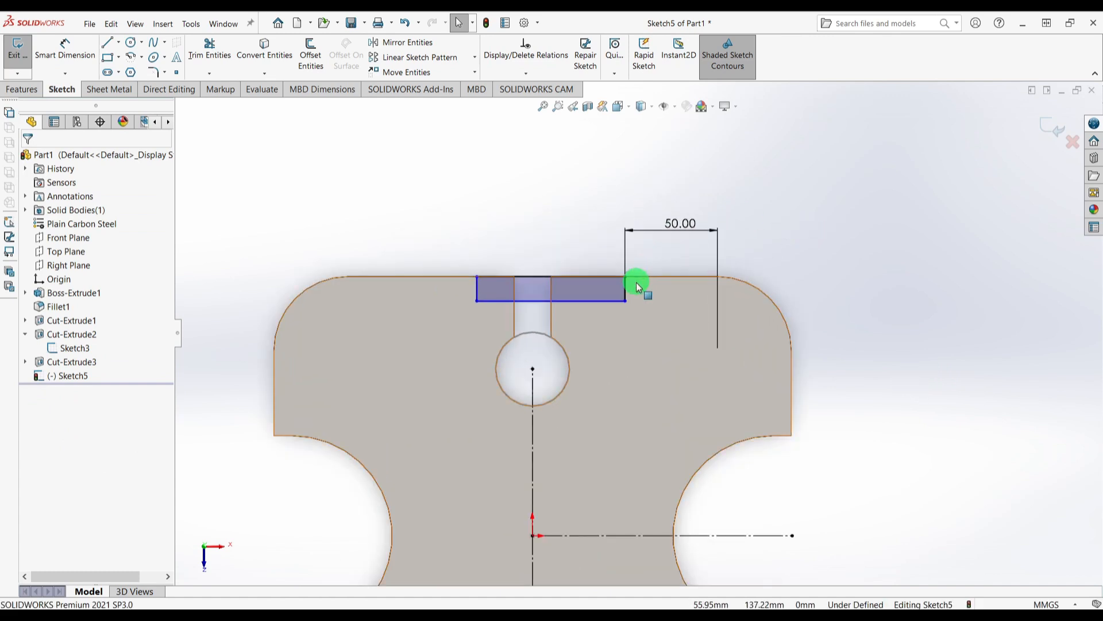
drag(642, 296, 458, 288)
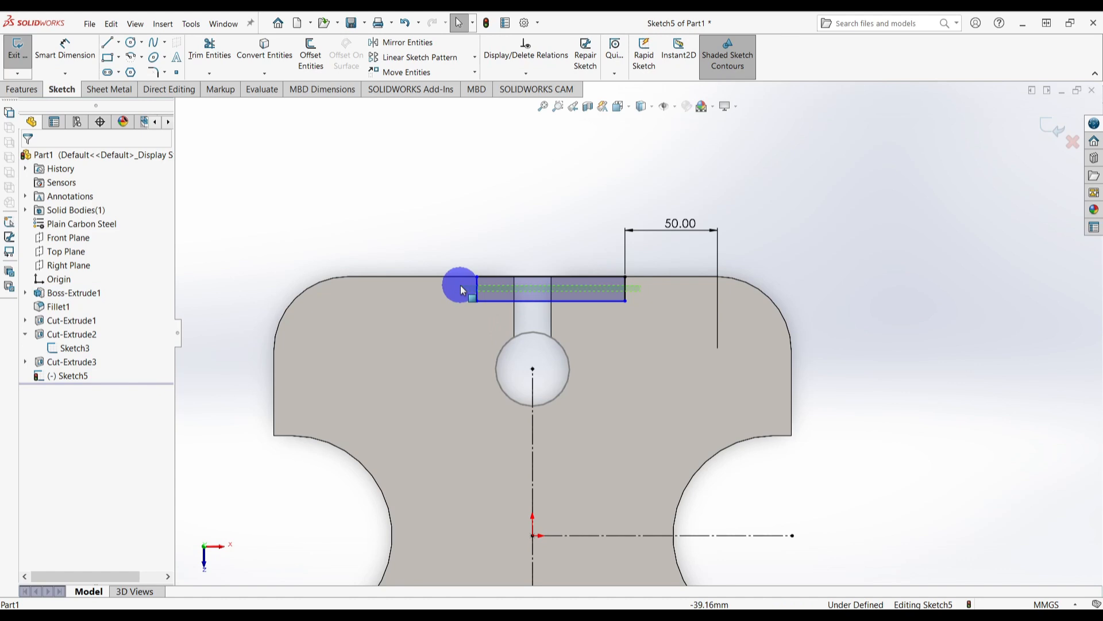
ctrl+click(537, 445)
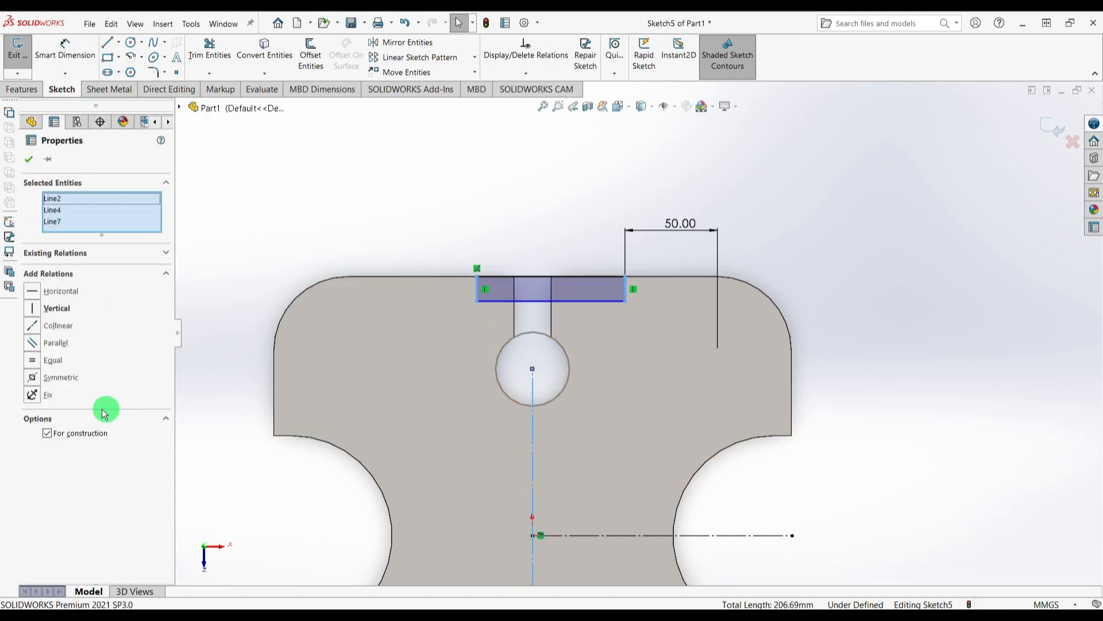
click(30, 378)
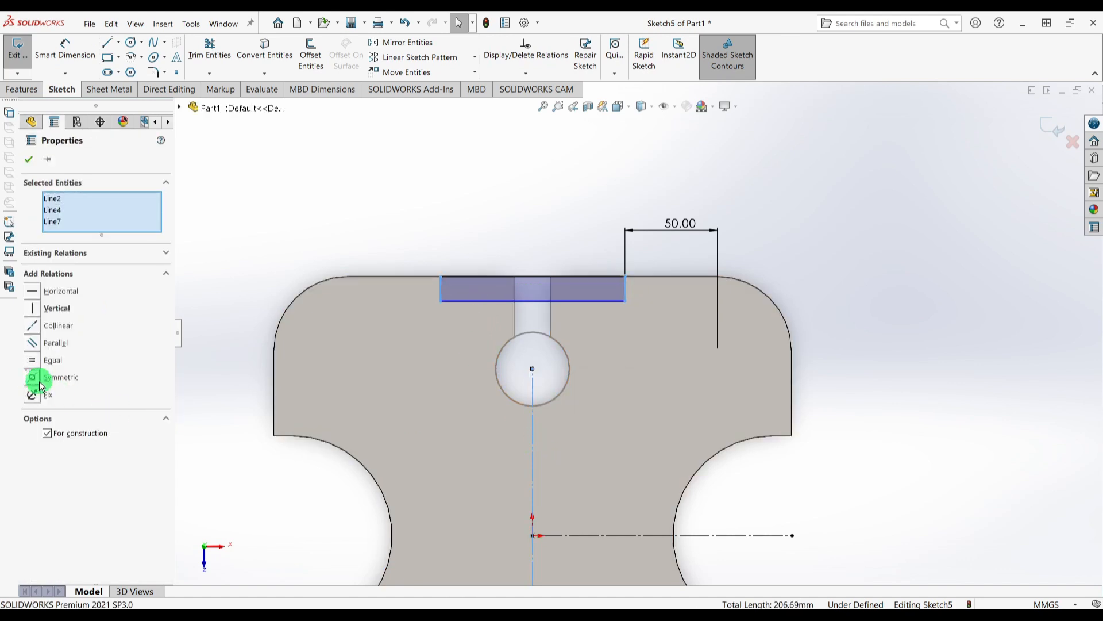
click(929, 341)
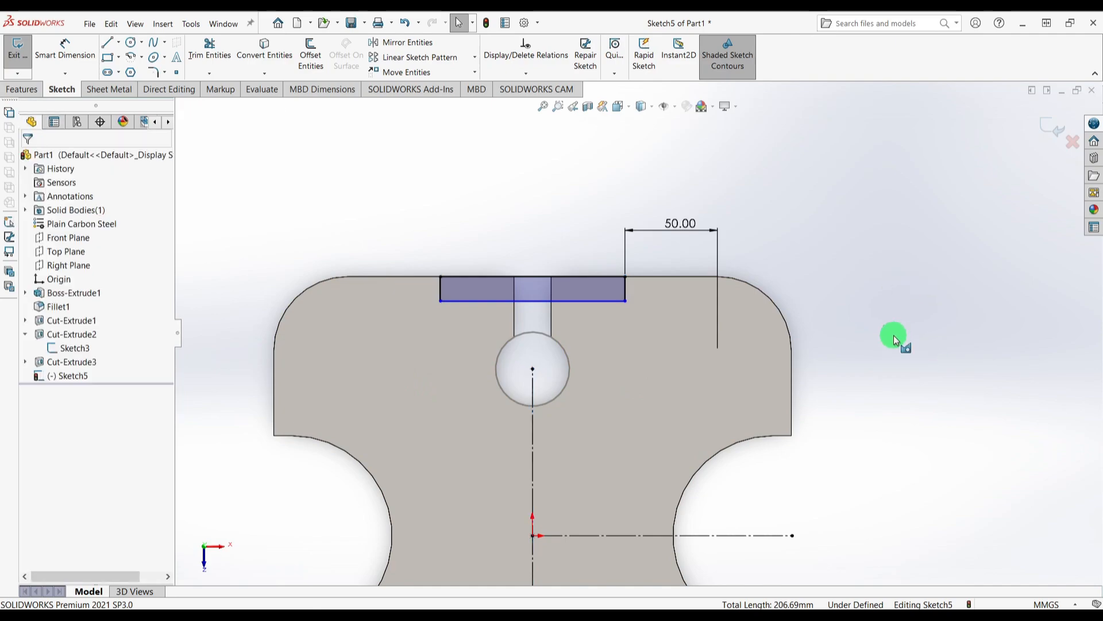
Check the cutout depth on the CAD-360-015.pdf drawing and dimension the rectangle's left side as 10 mm.
key(alt+Tab)
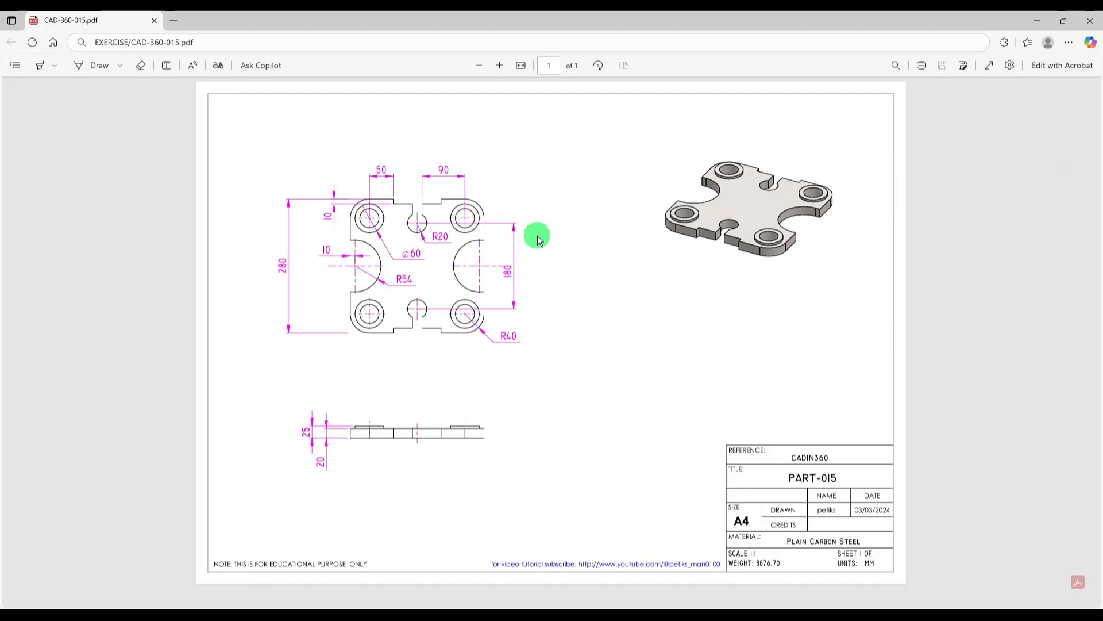
key(alt+Tab)
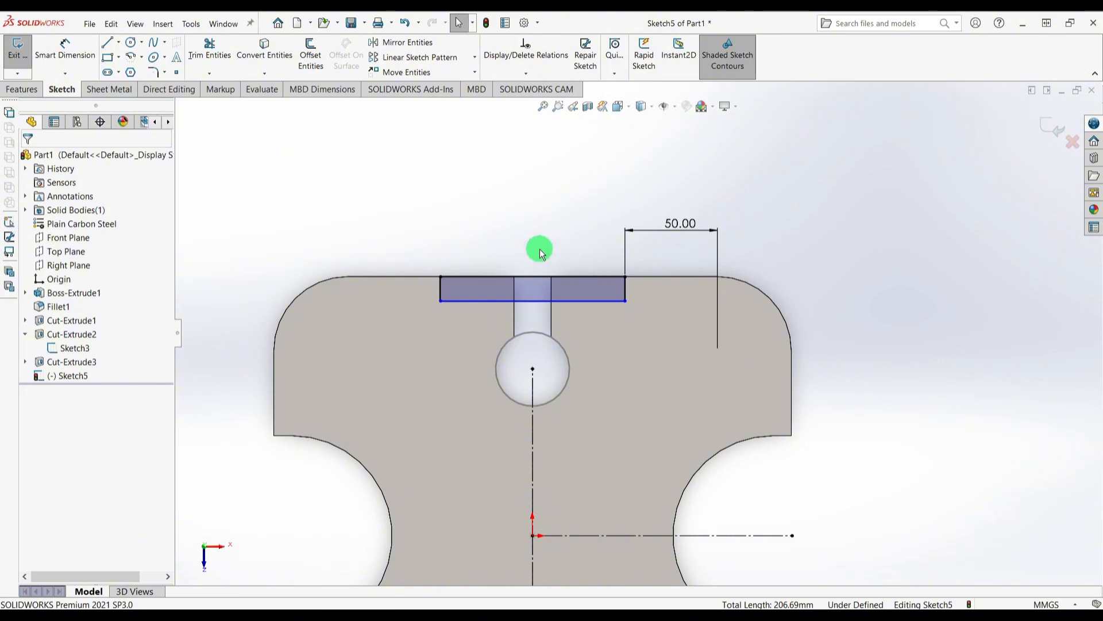
right_drag(538, 244, 535, 188)
click(439, 290)
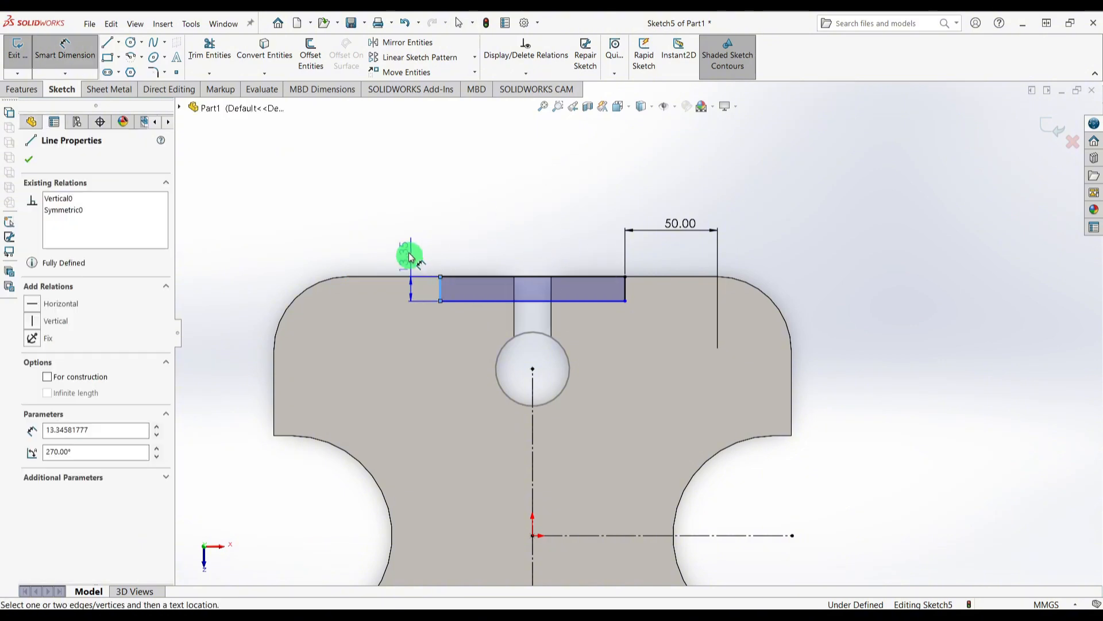
click(401, 240)
text(10)
key(Return)
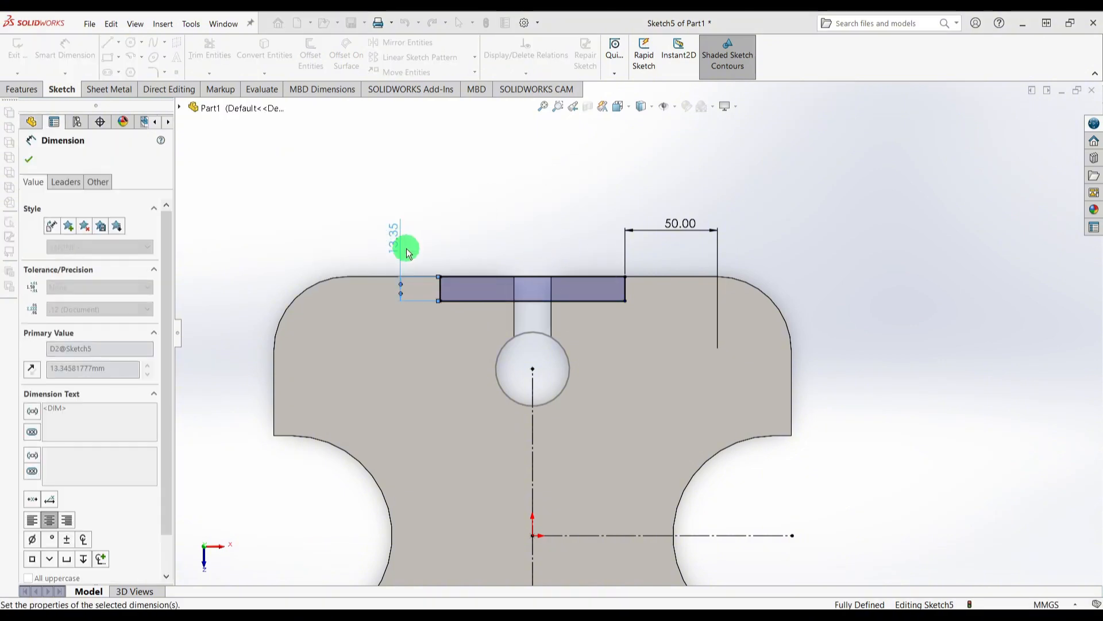
Mirror the shallow rectangle's four lines about the horizontal construction line to the plate's lower edge.
scroll(565, 296, up, 3)
mouse_move(874, 357)
middle_down()
mouse_move(851, 367)
mouse_move(854, 356)
mouse_move(837, 382)
mouse_move(719, 436)
mouse_move(743, 424)
middle_up()
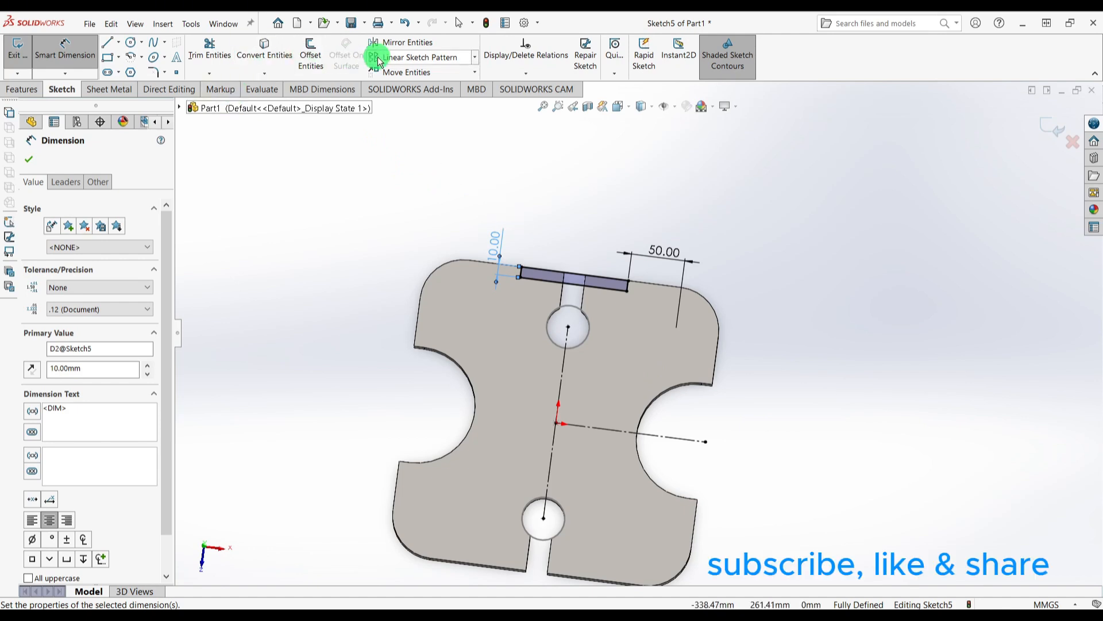
click(397, 46)
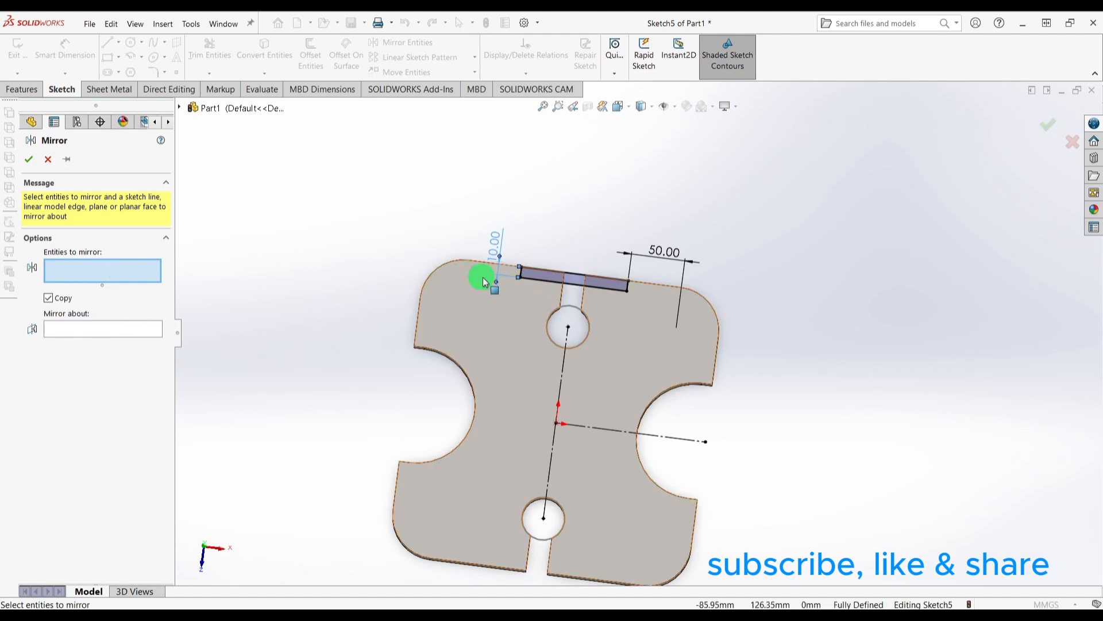
click(529, 272)
click(124, 363)
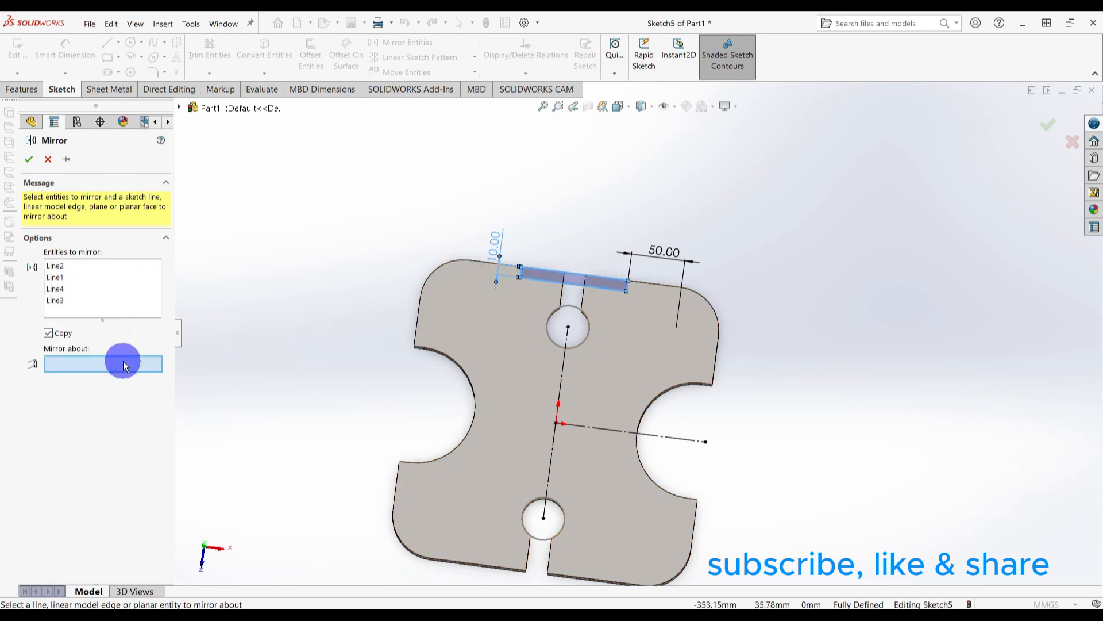
click(690, 442)
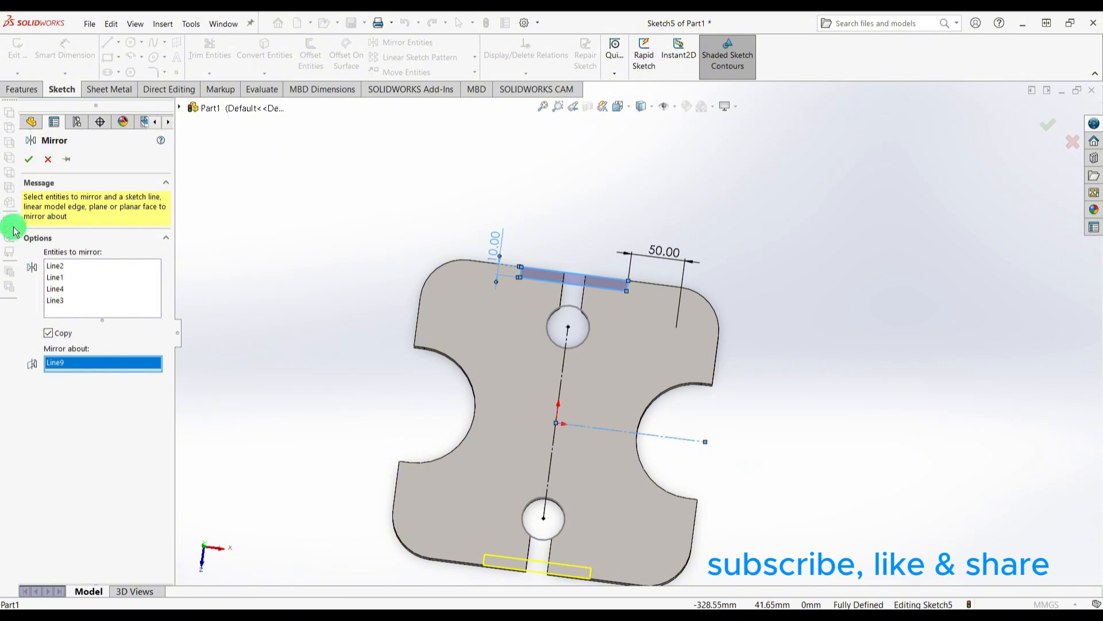
click(30, 160)
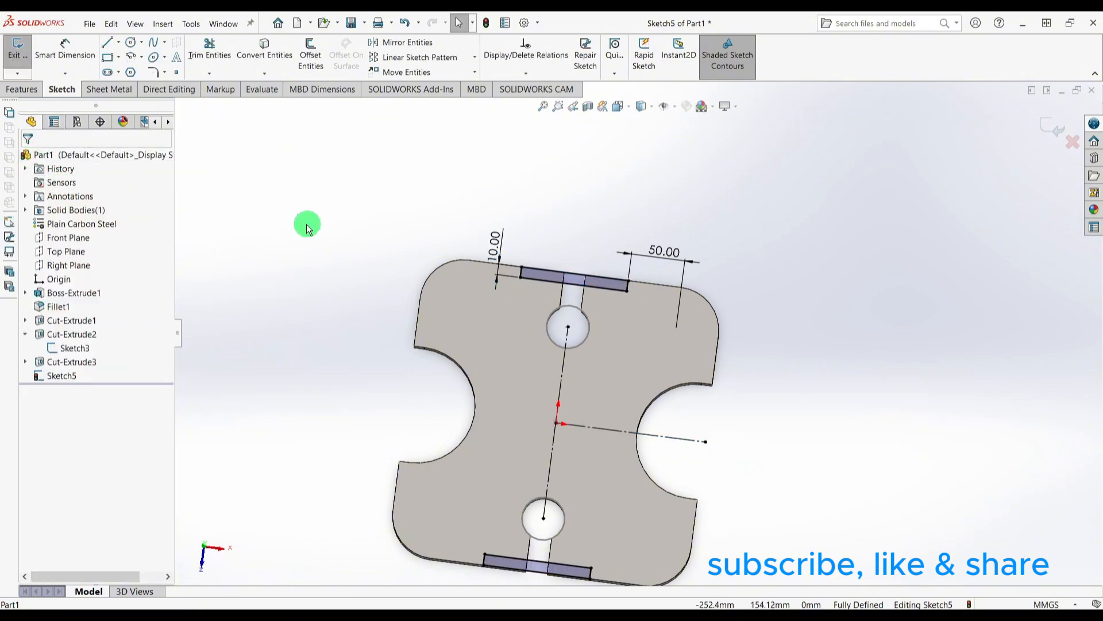
Cut-extrude the upper and lower shallow rectangles as a Blind cut 25 mm deep.
click(15, 90)
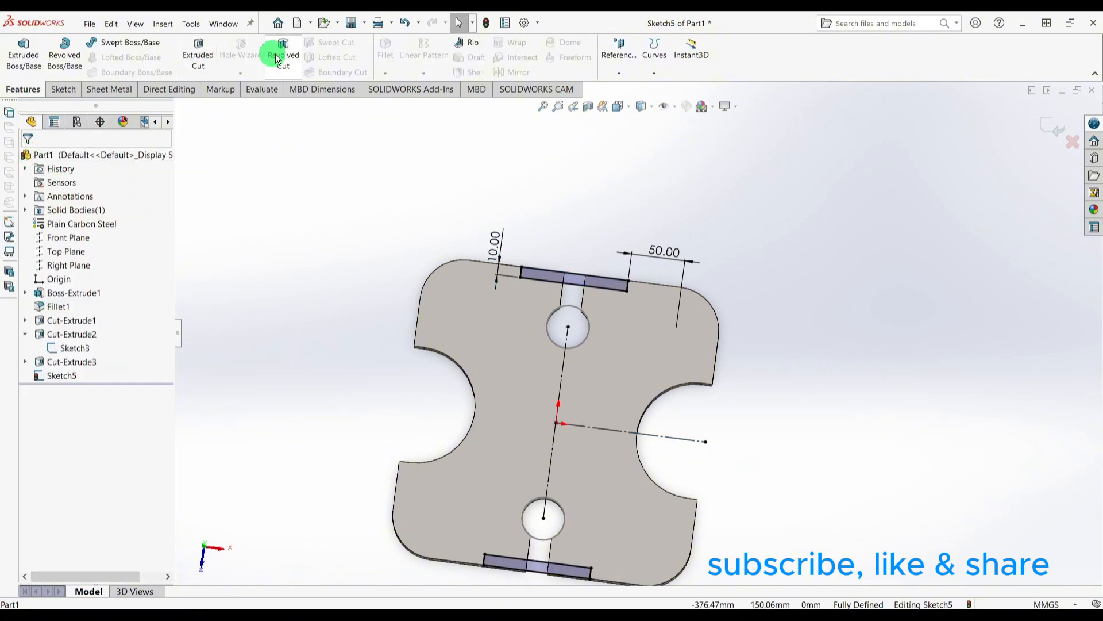
click(188, 57)
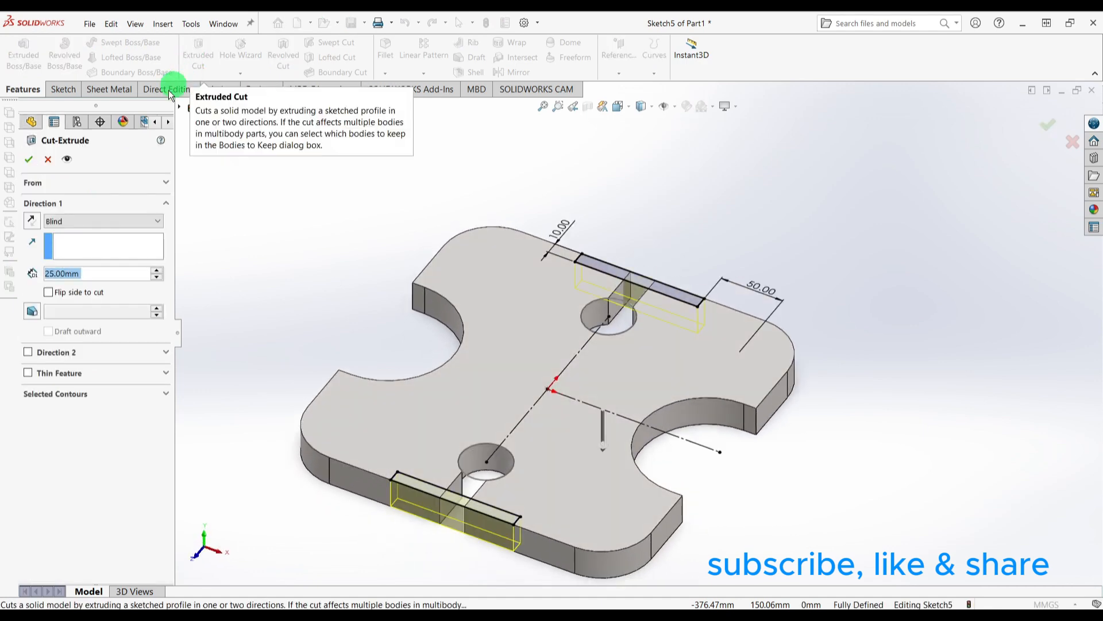
click(31, 161)
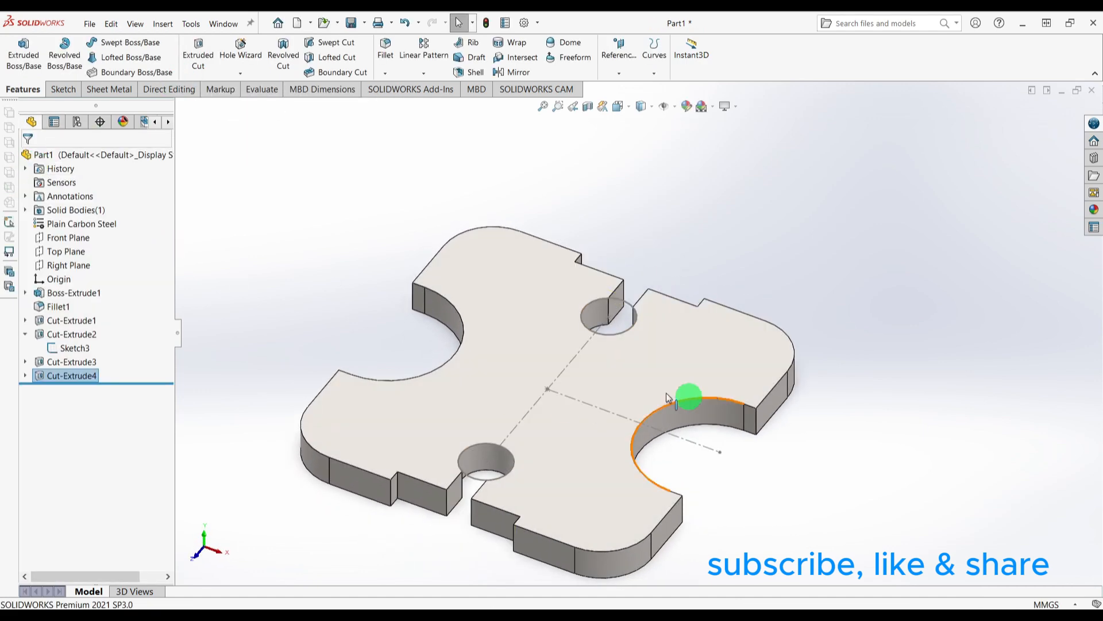
Hide Sketch3 under Cut-Extrude2.
click(71, 350)
click(80, 330)
mouse_move(749, 310)
middle_down()
mouse_move(761, 347)
mouse_move(808, 308)
mouse_move(756, 352)
middle_up()
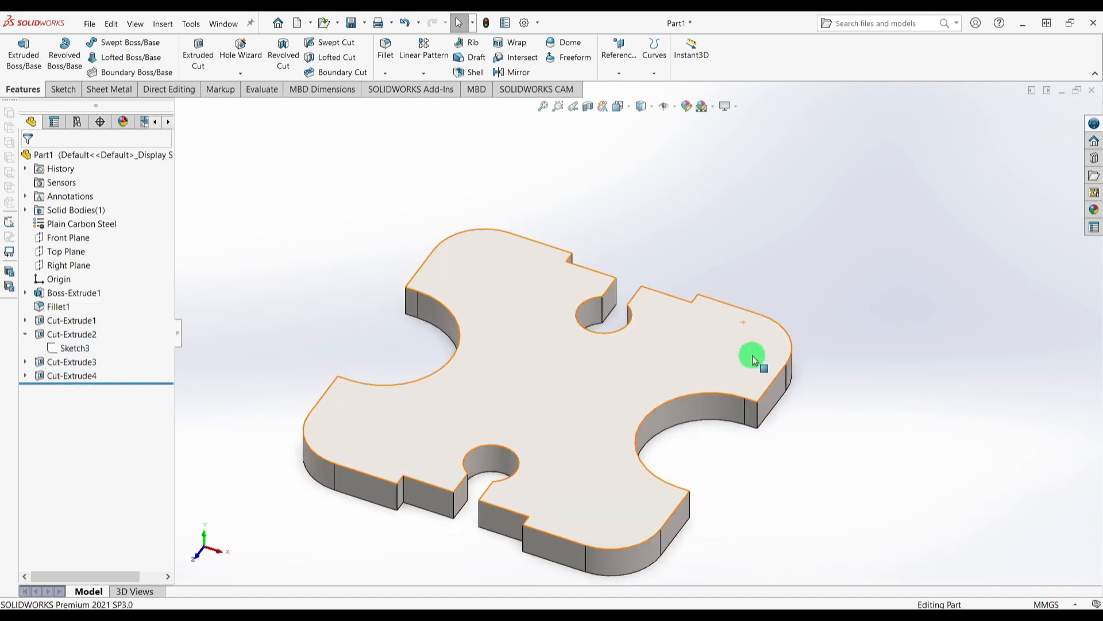
Start a sketch on the plate's top face and convert the face's outline into sketch entities.
key(alt)
click(644, 374)
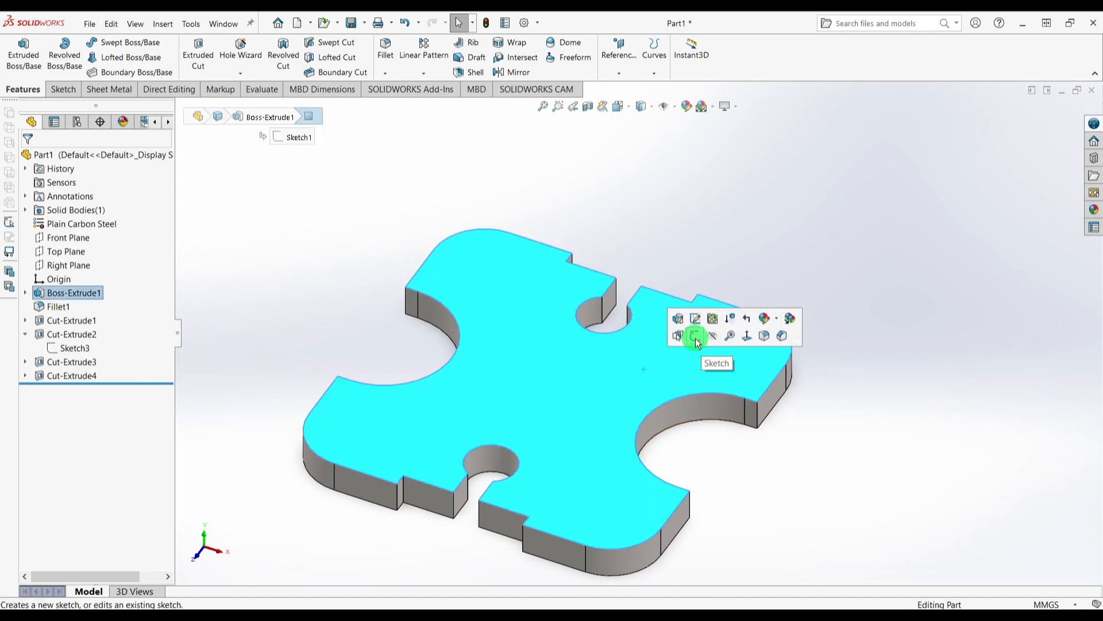
click(702, 342)
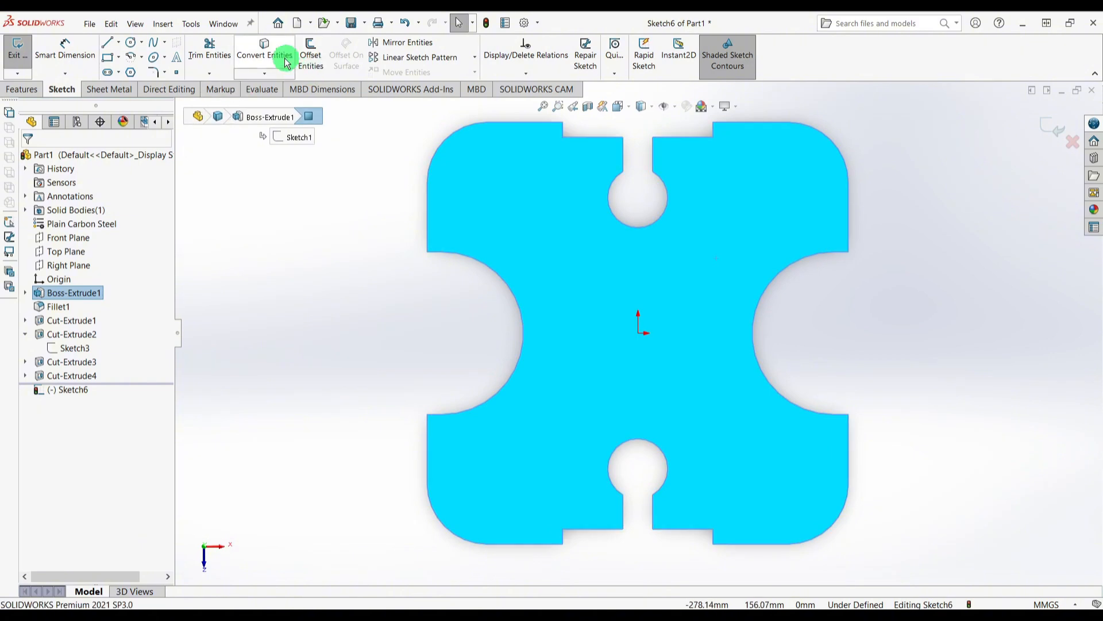
click(266, 46)
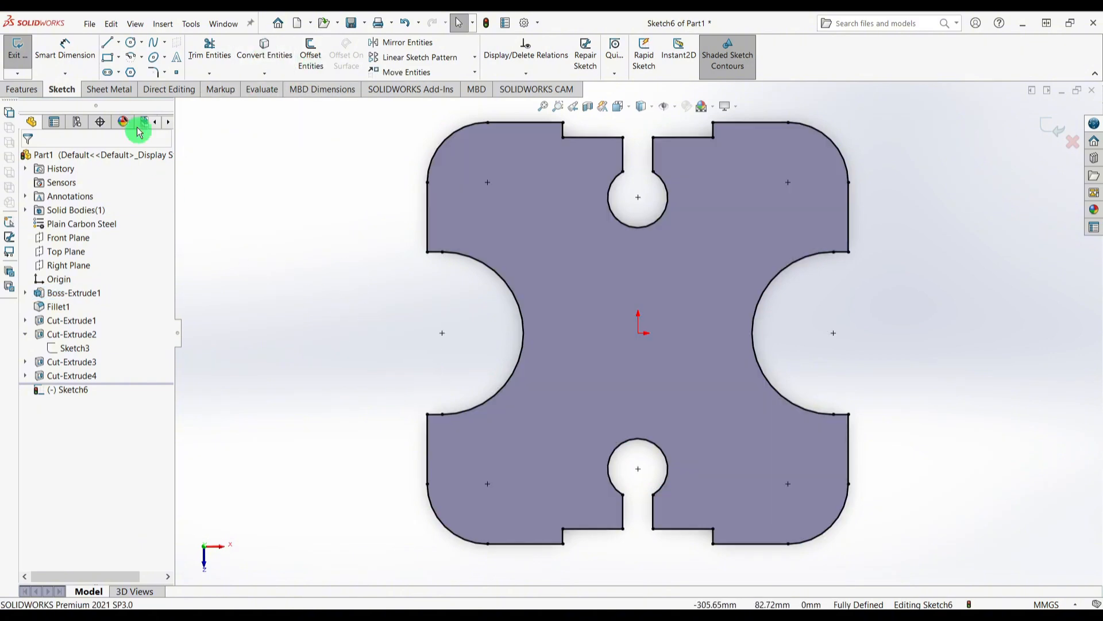
Draw a circle at each of the four corner arc centres, with radii of about 24, 22, 35 and 31 mm clockwise from upper left.
click(131, 46)
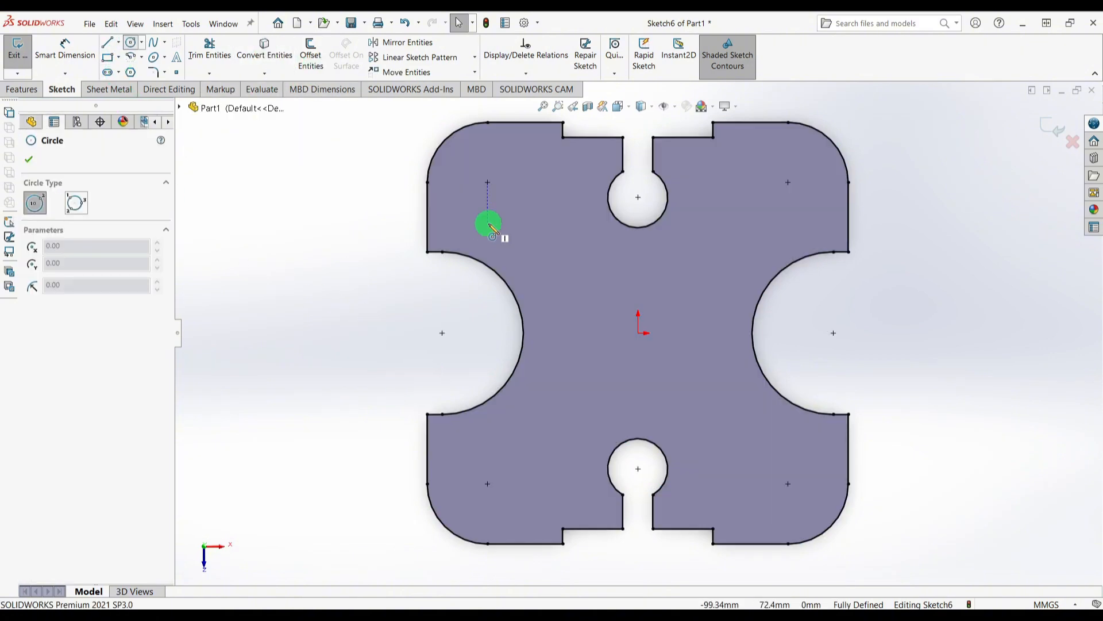
click(487, 182)
click(498, 151)
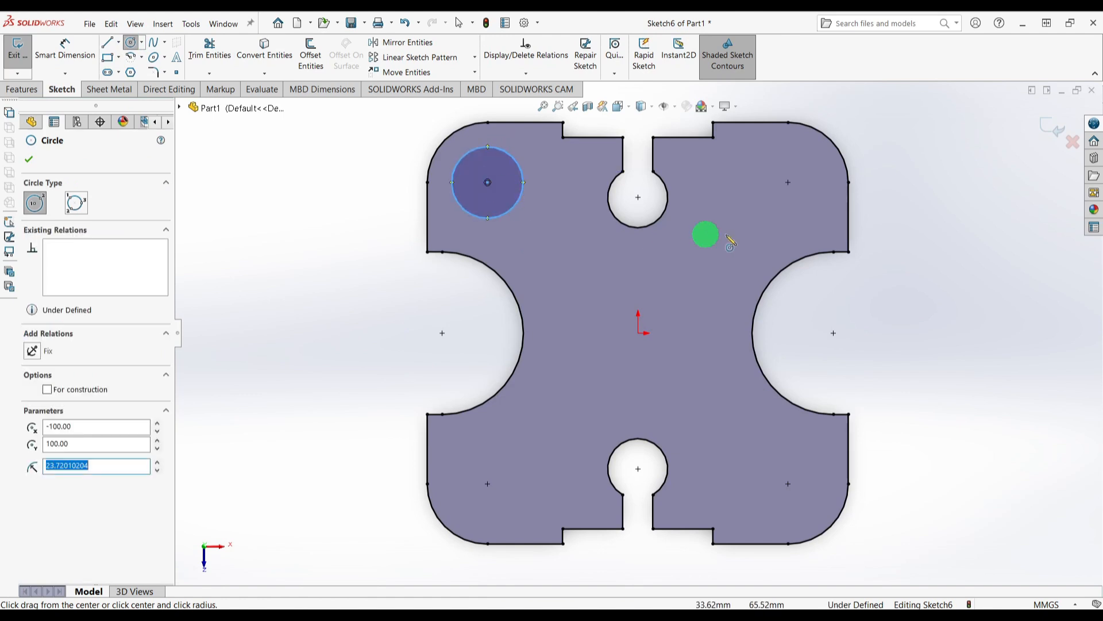
click(788, 182)
click(791, 214)
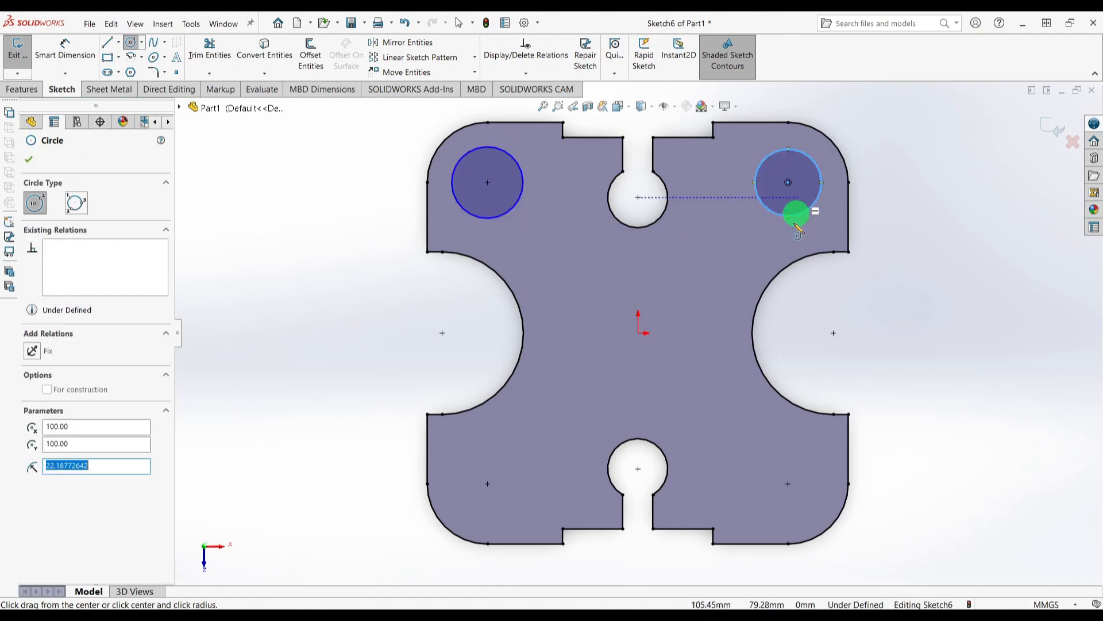
click(740, 462)
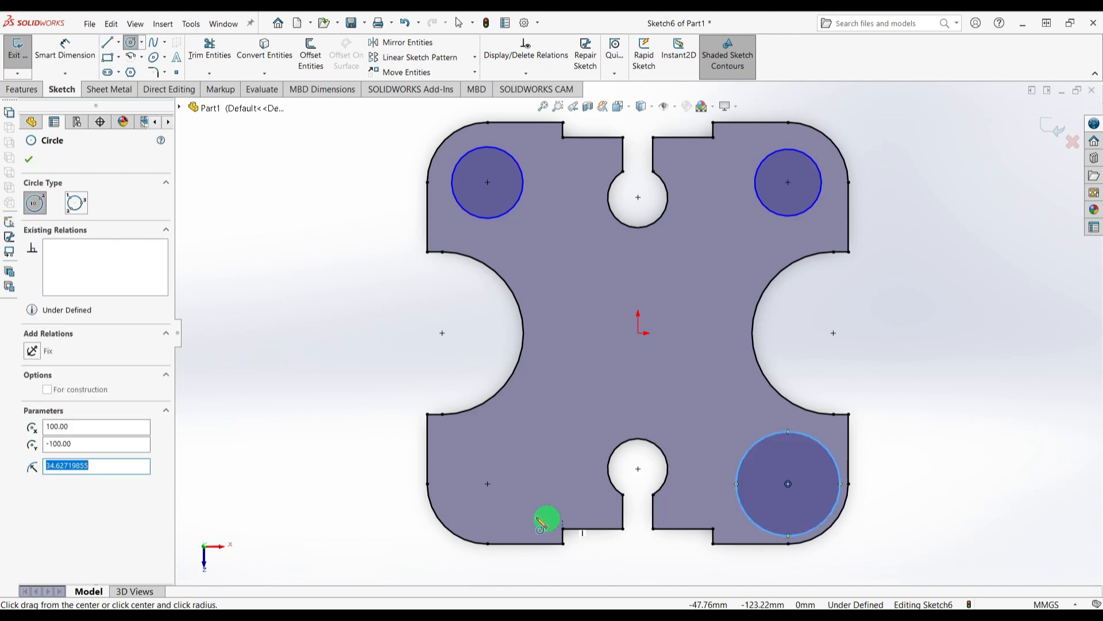
click(488, 483)
click(502, 439)
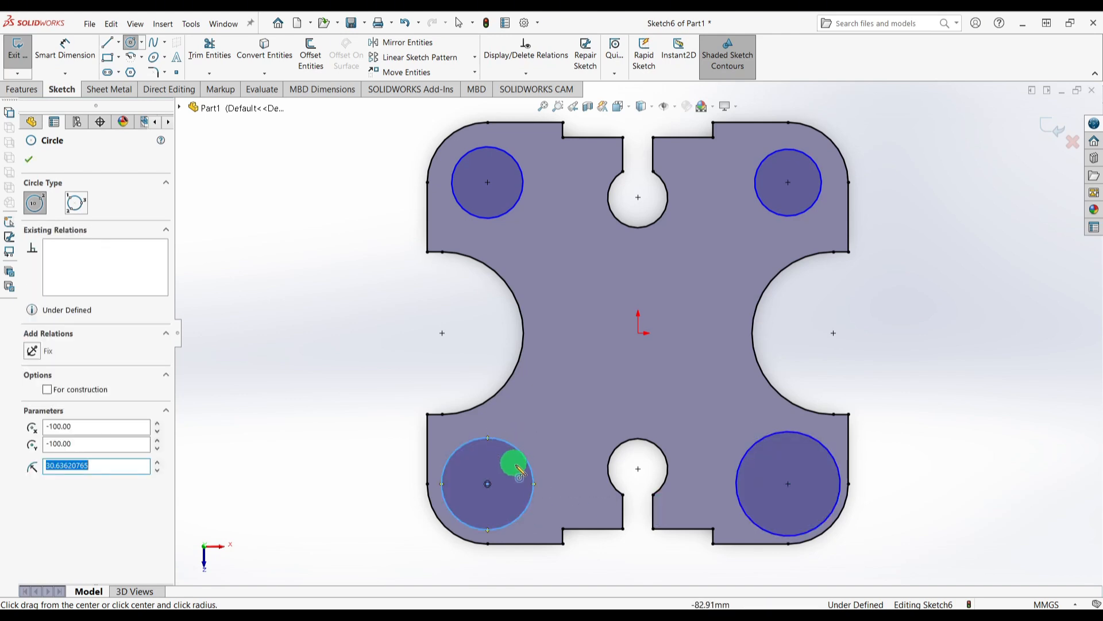
key(Escape)
scroll(495, 414, down, 2)
scroll(505, 346, up, 4)
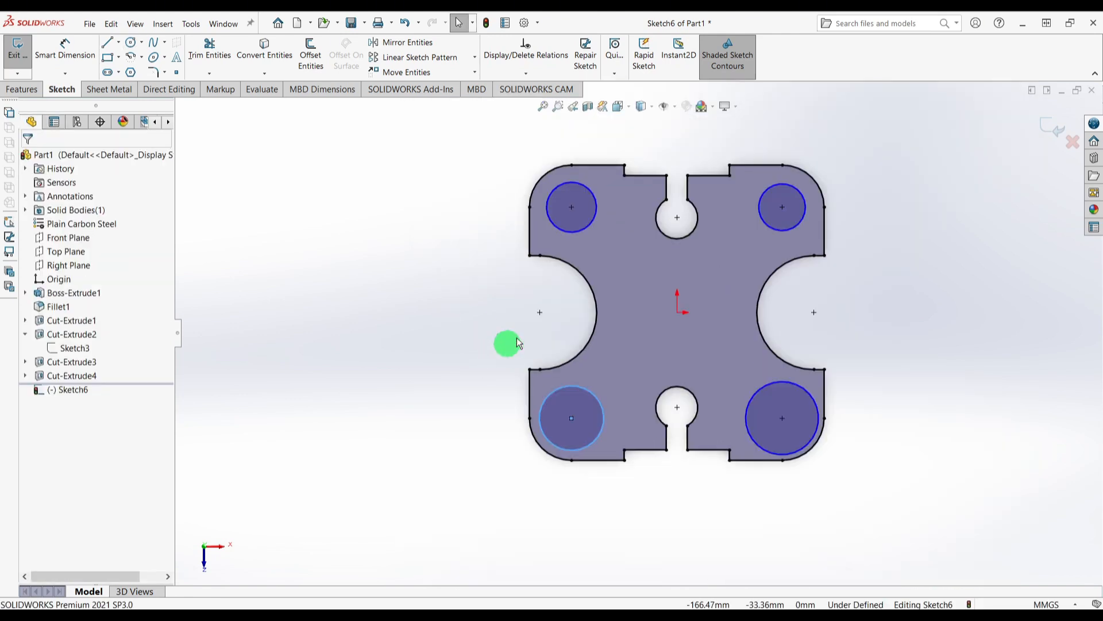
Make the four corner circles equal in size.
click(595, 231)
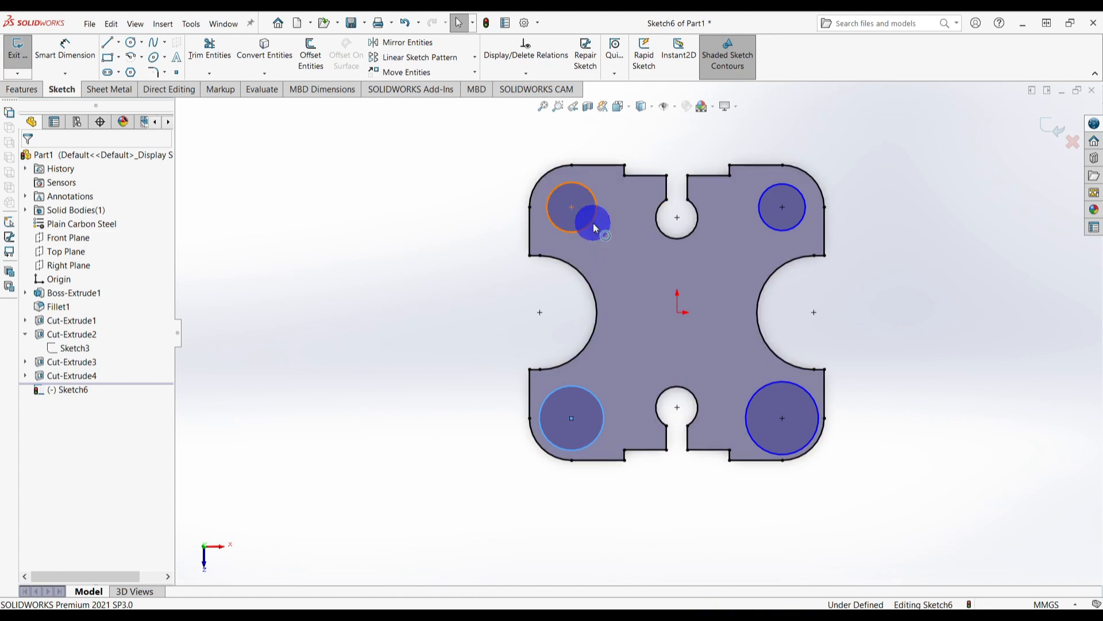
ctrl+click(767, 225)
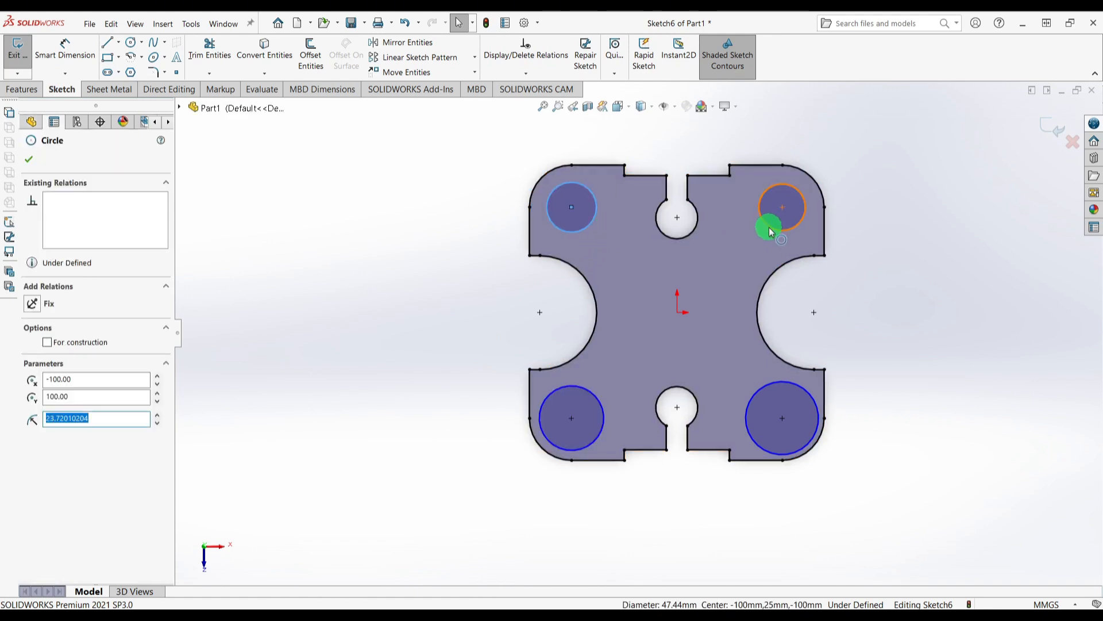
ctrl+click(792, 386)
ctrl+click(581, 393)
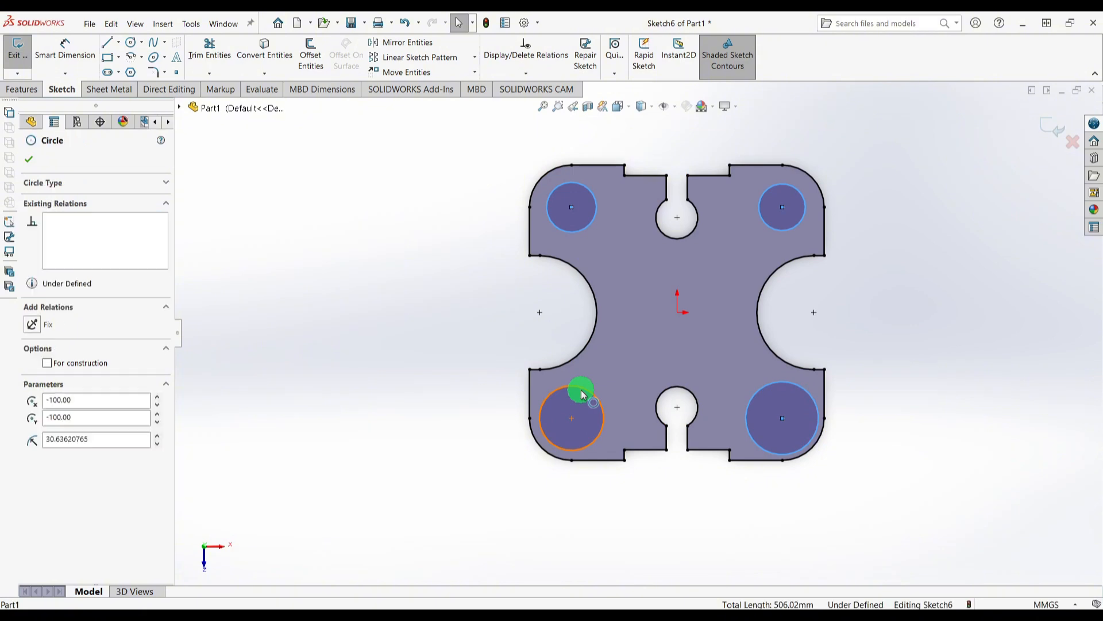
click(37, 342)
click(331, 385)
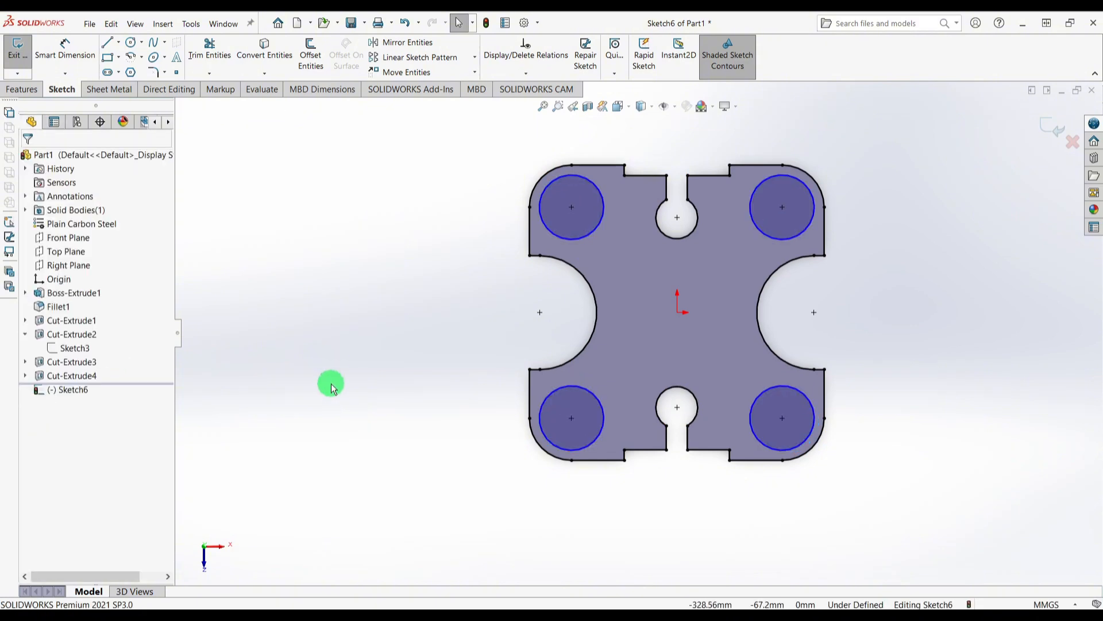
right_drag(331, 385, 342, 322)
click(556, 182)
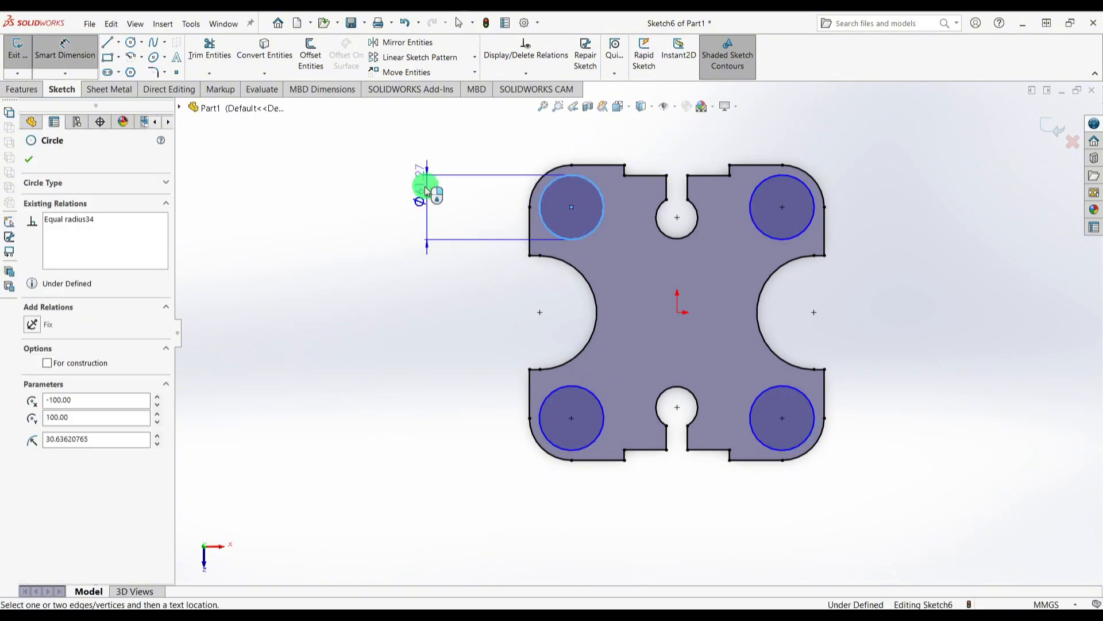
click(424, 183)
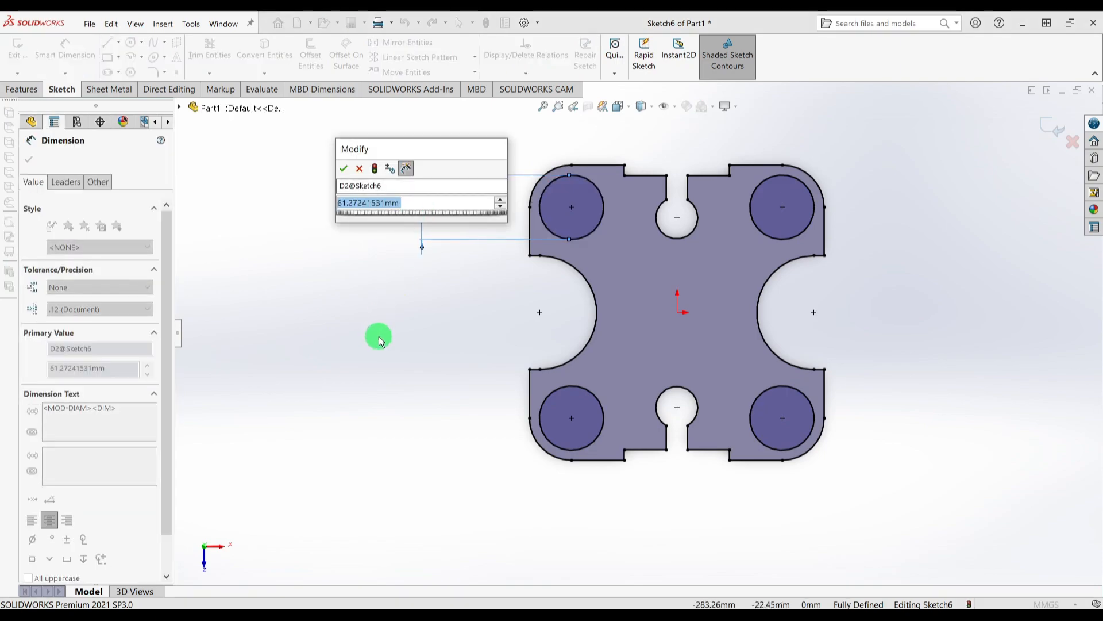
key(alt+Tab)
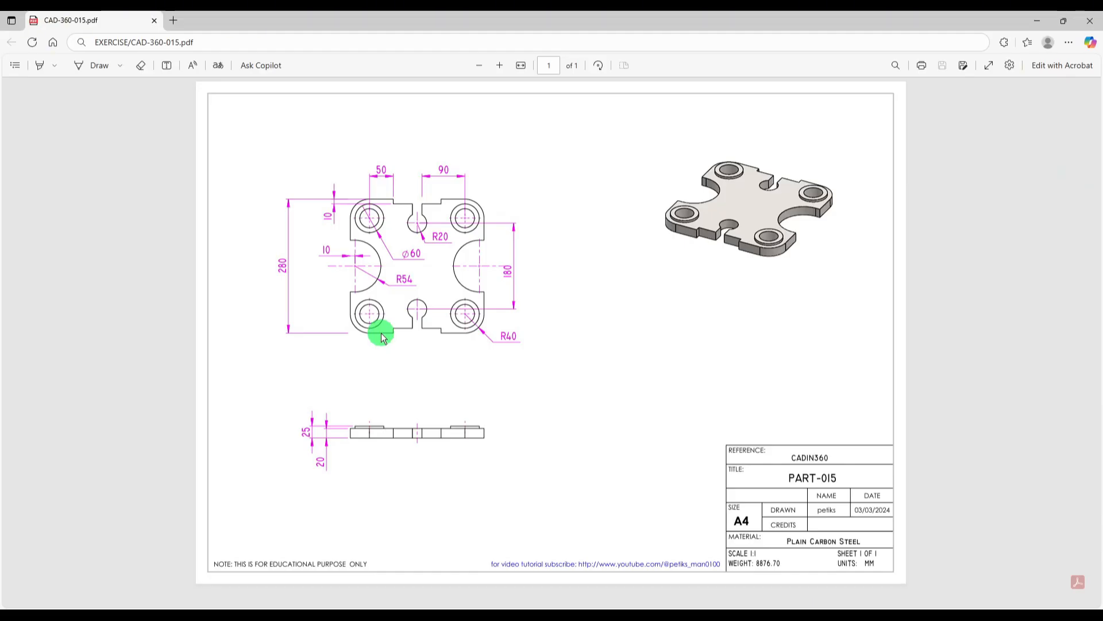
key(alt+Tab)
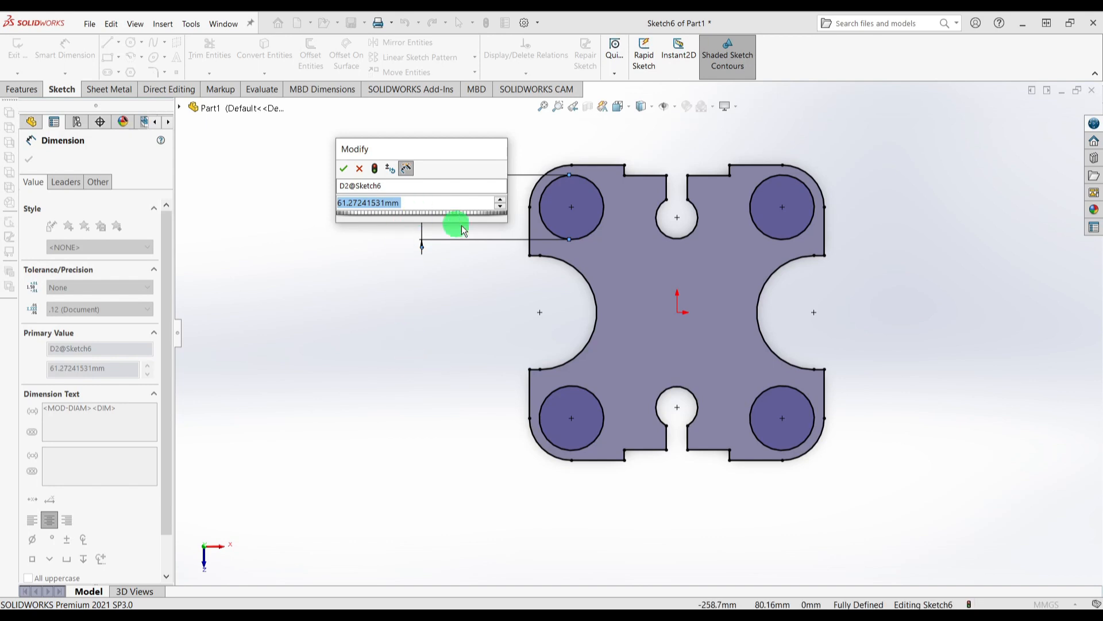
click(344, 168)
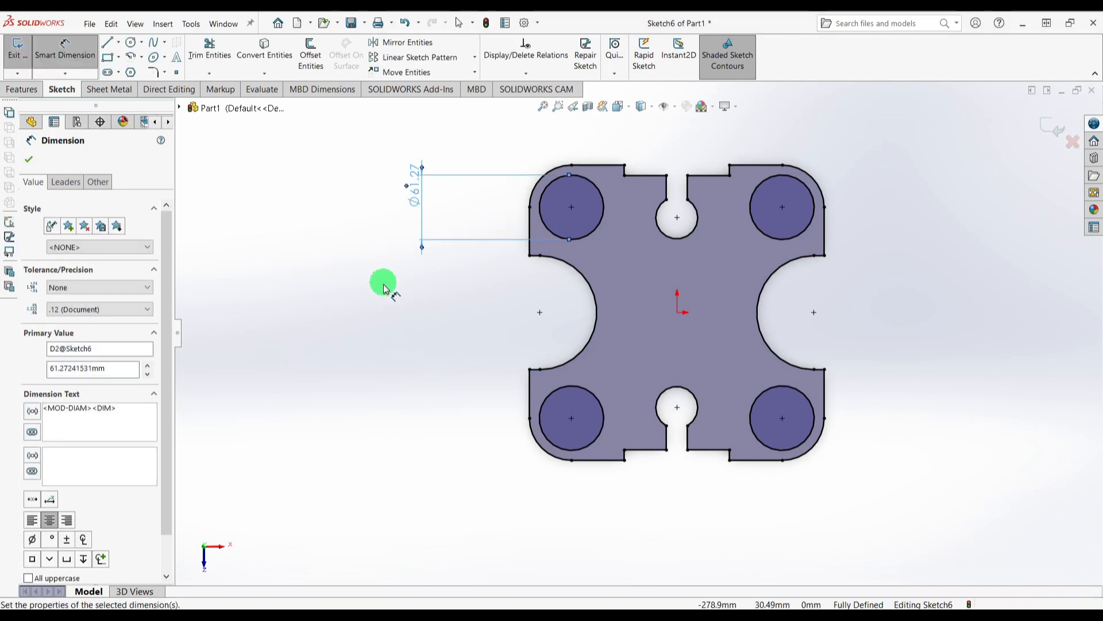
click(384, 287)
drag(446, 276, 389, 197)
key(Delete)
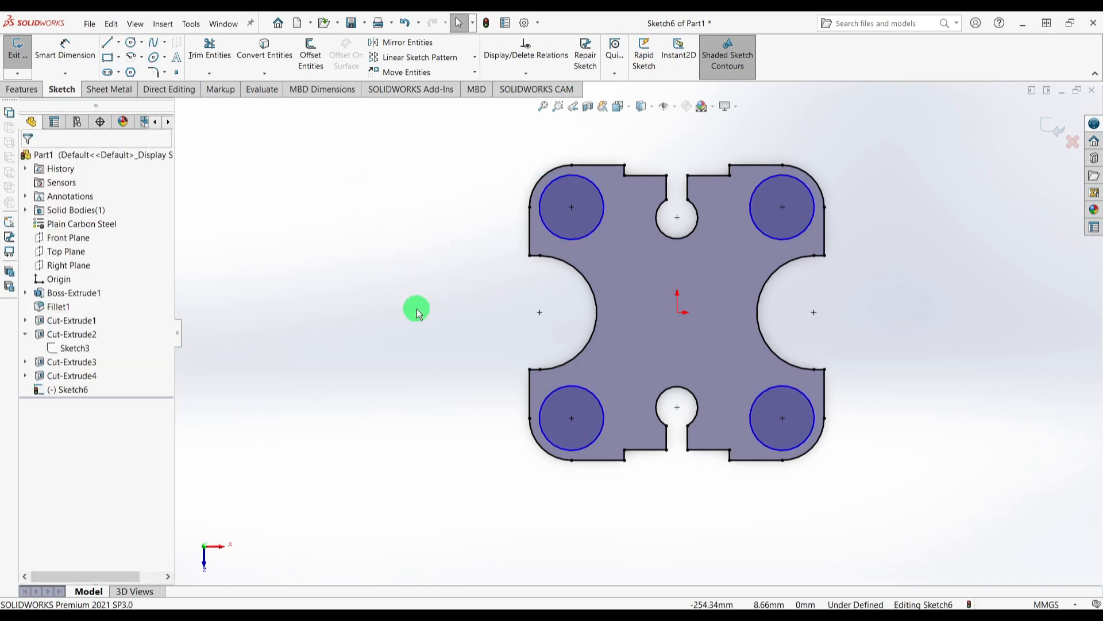
Dimension the upper-left circle's diameter to 60 mm.
right_drag(417, 313, 419, 241)
click(547, 183)
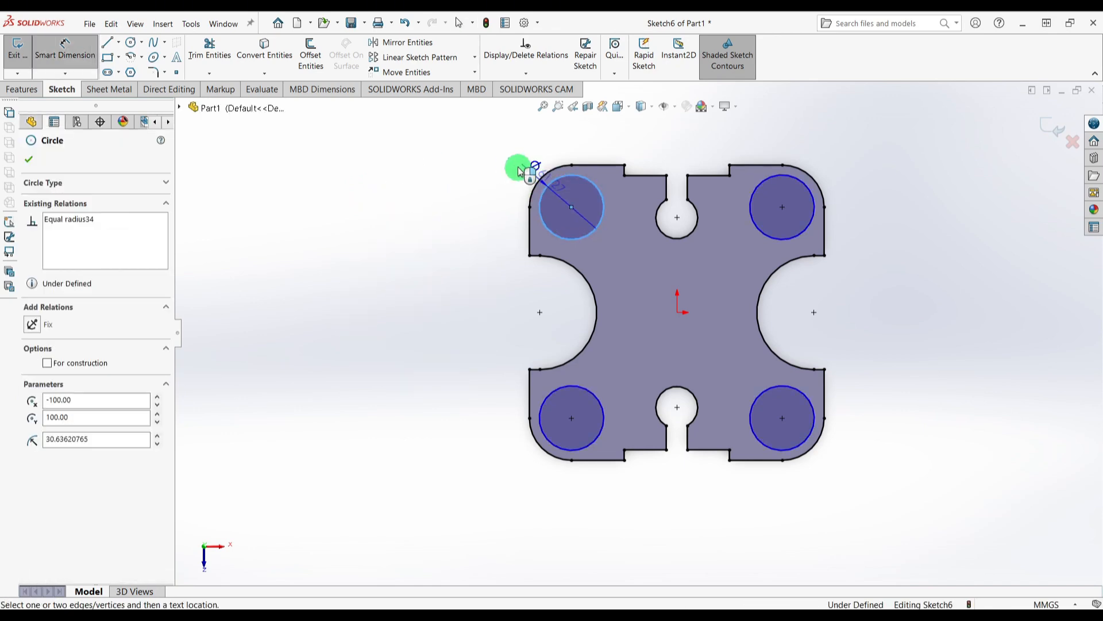
click(500, 154)
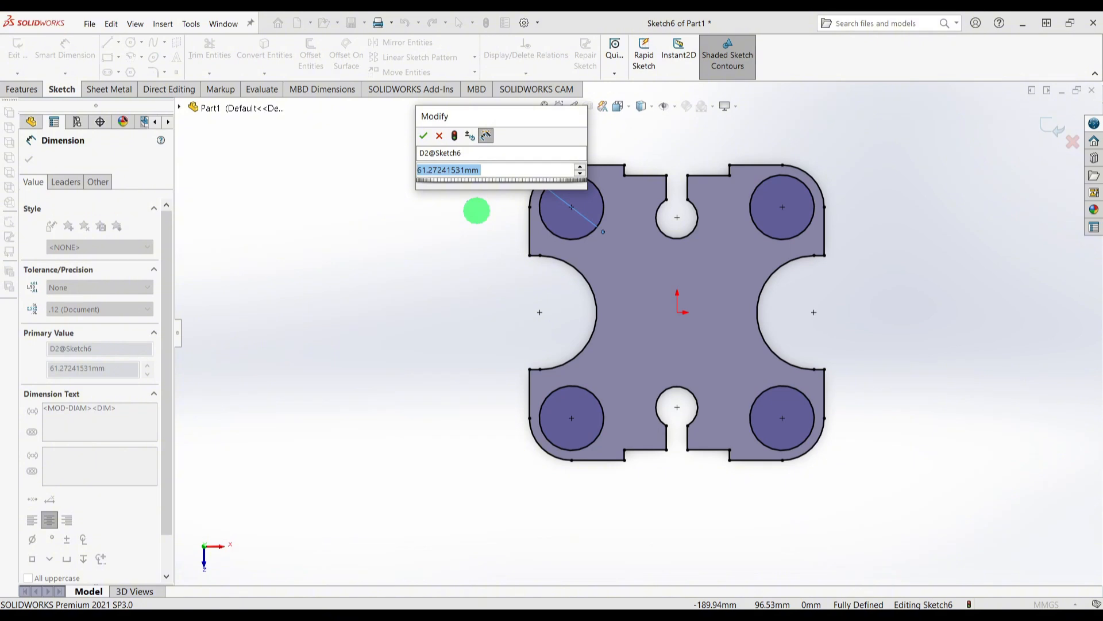
text(60)
key(Return)
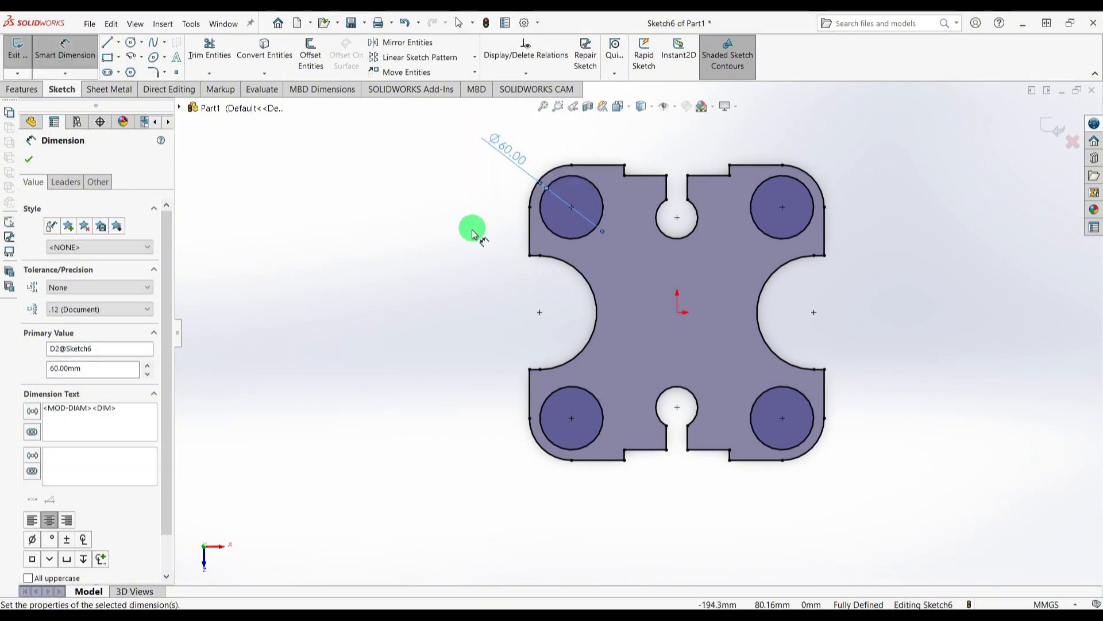
Create an Extruded Cut from the sketch as a Blind cut 5 mm deep.
click(22, 91)
click(197, 51)
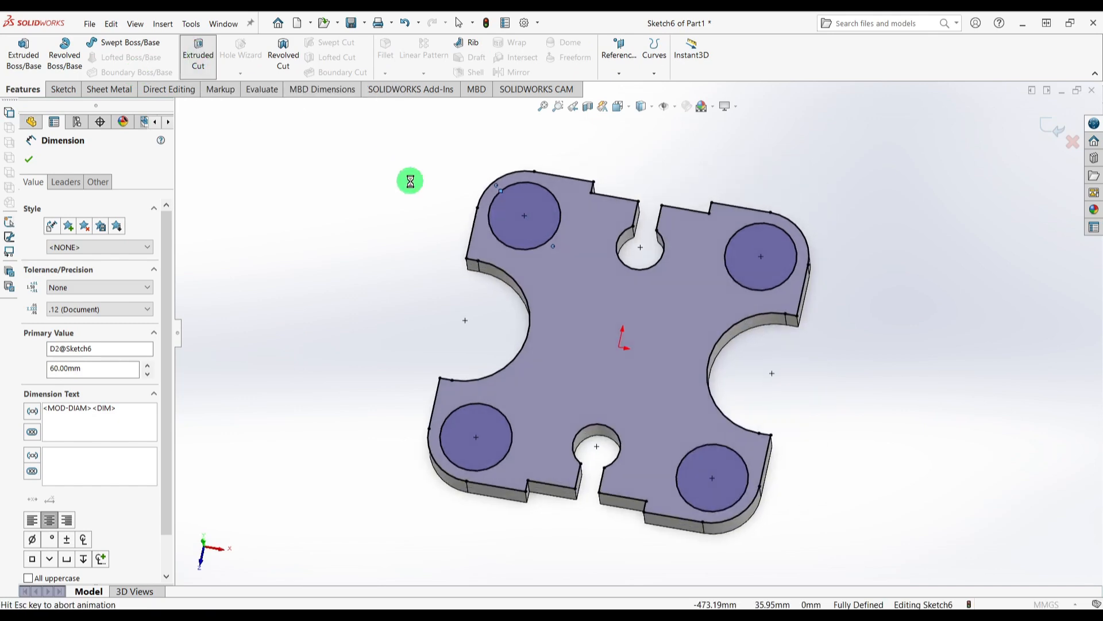
click(512, 334)
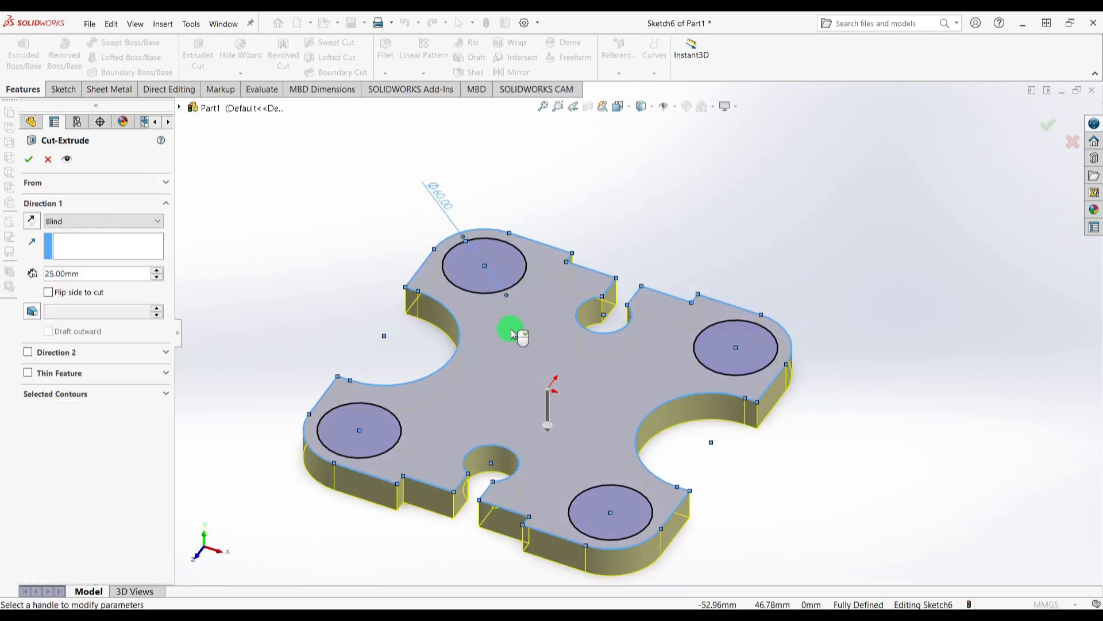
click(90, 275)
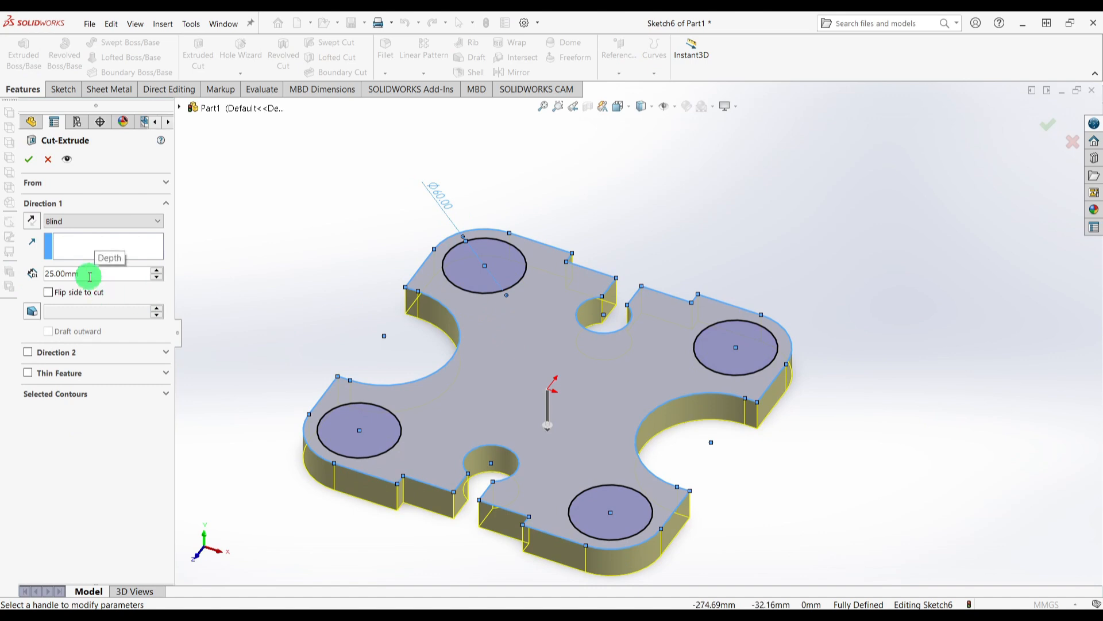
drag(90, 275, 23, 271)
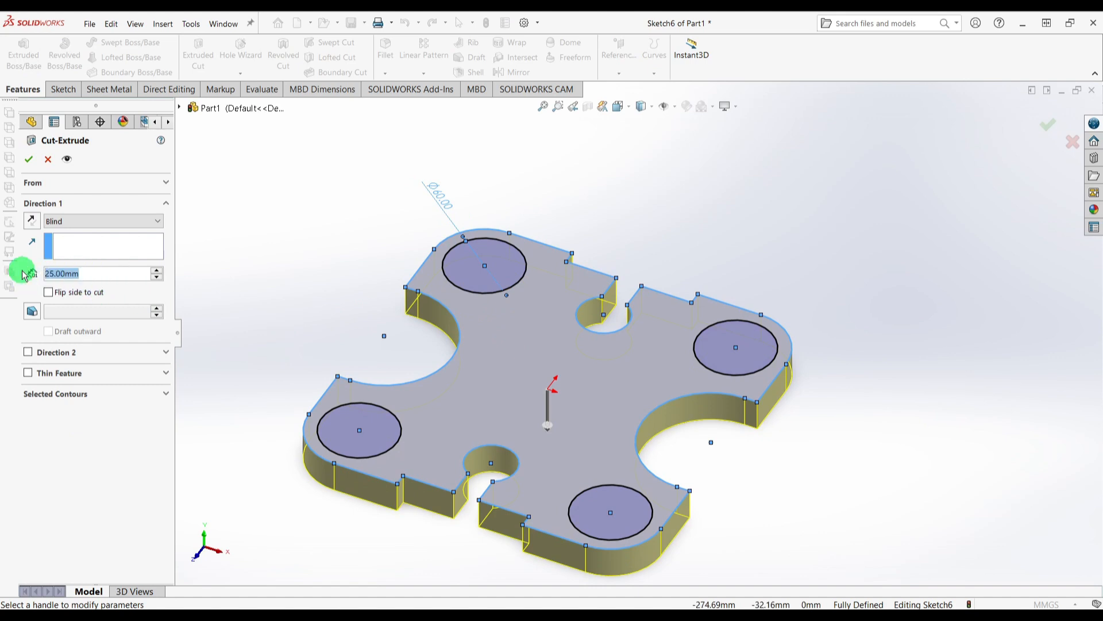
text(5)
key(Return)
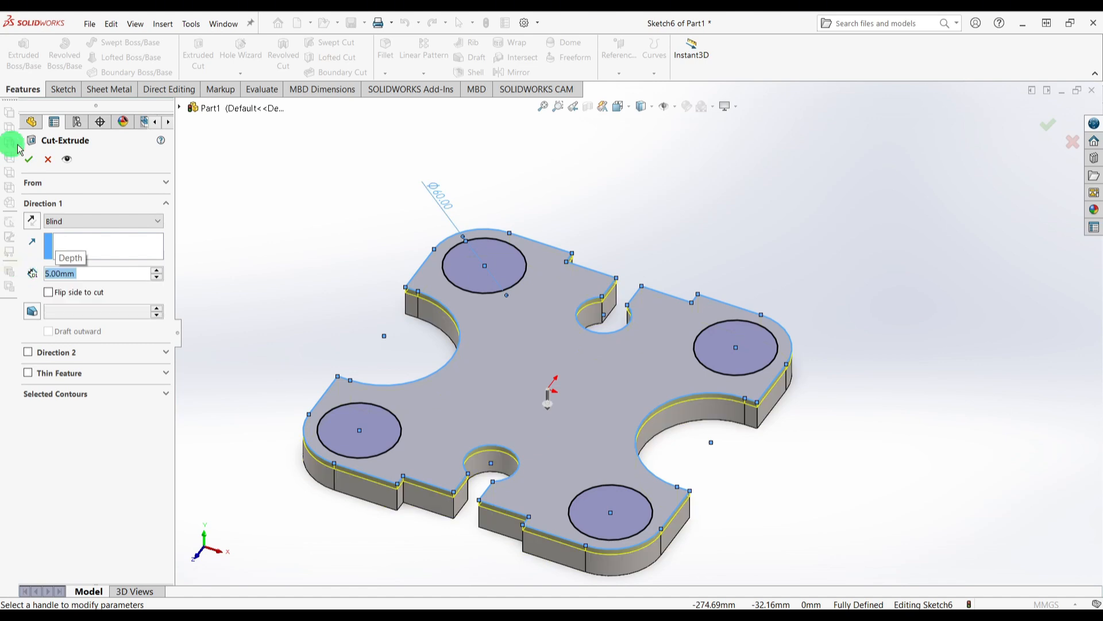
click(31, 164)
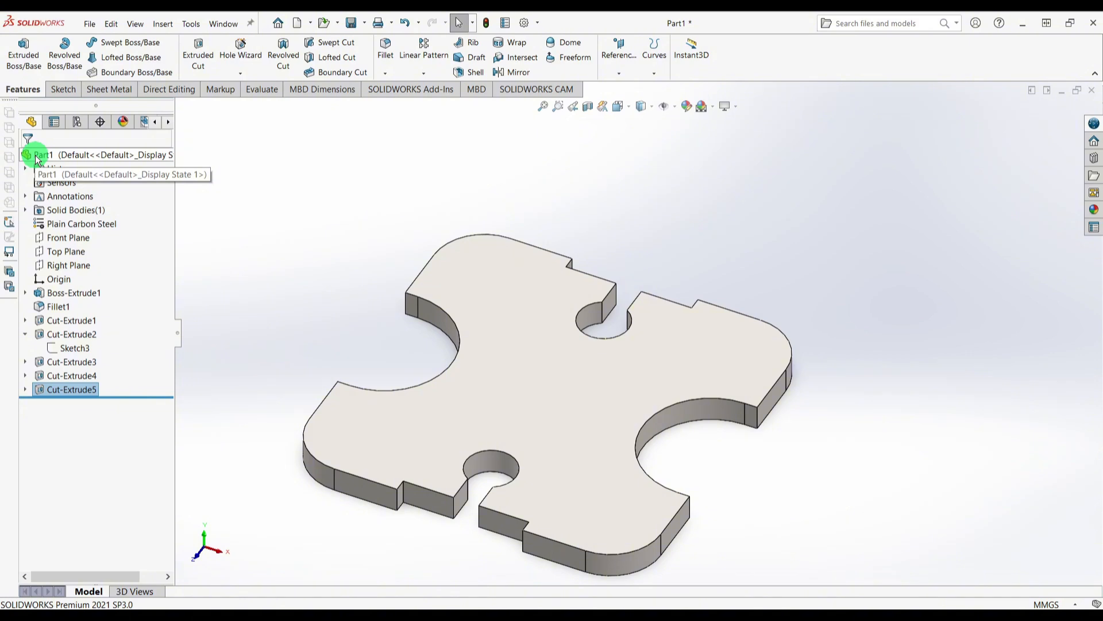
click(26, 390)
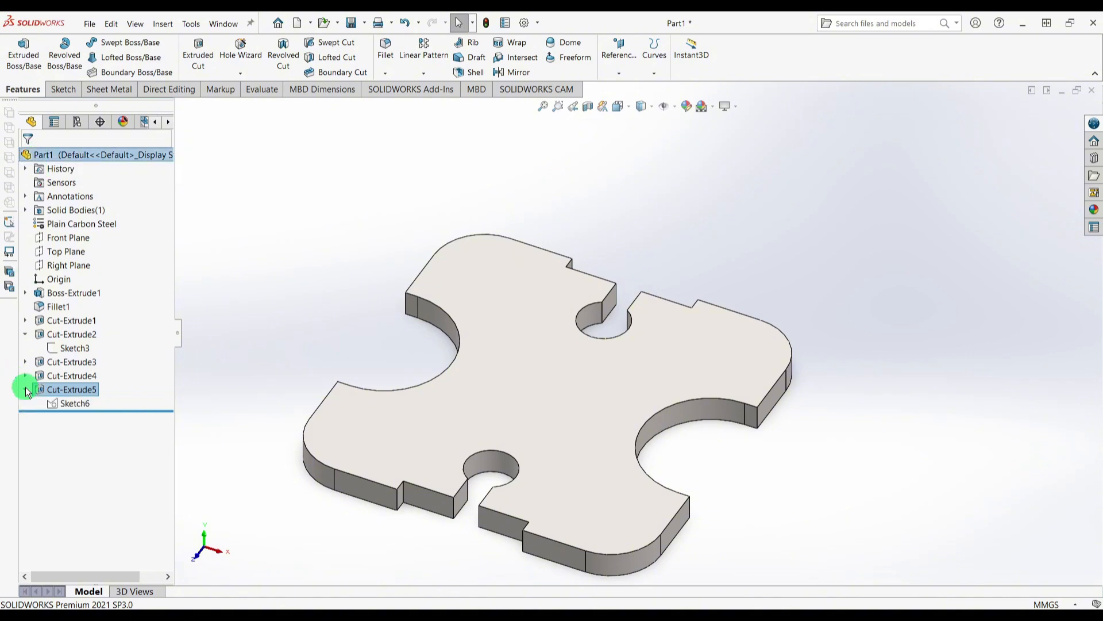
click(75, 403)
click(88, 373)
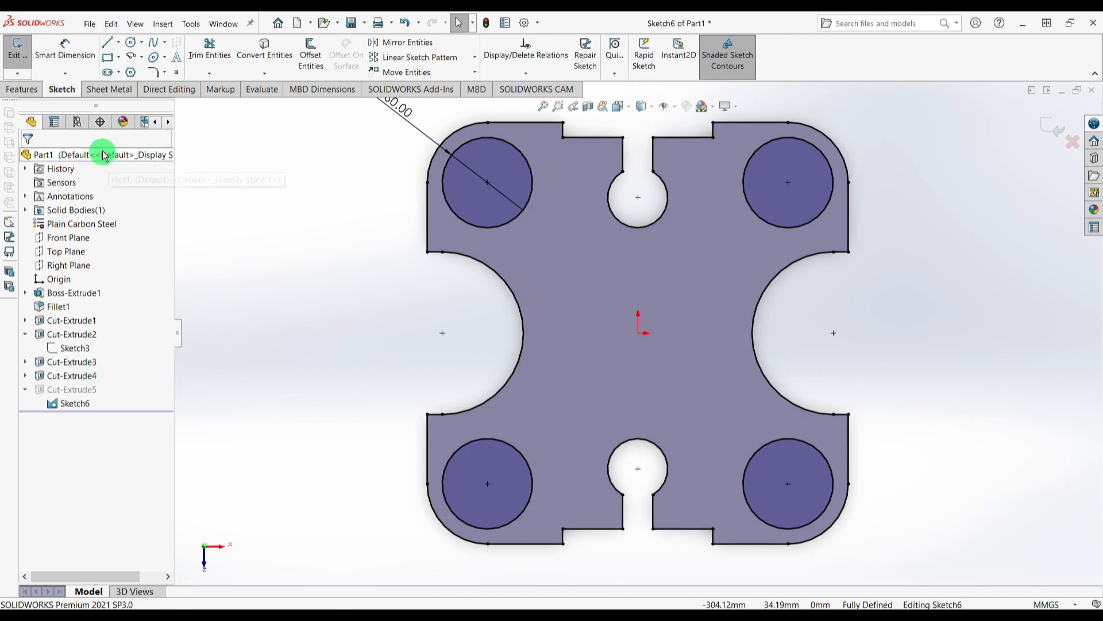
click(1053, 127)
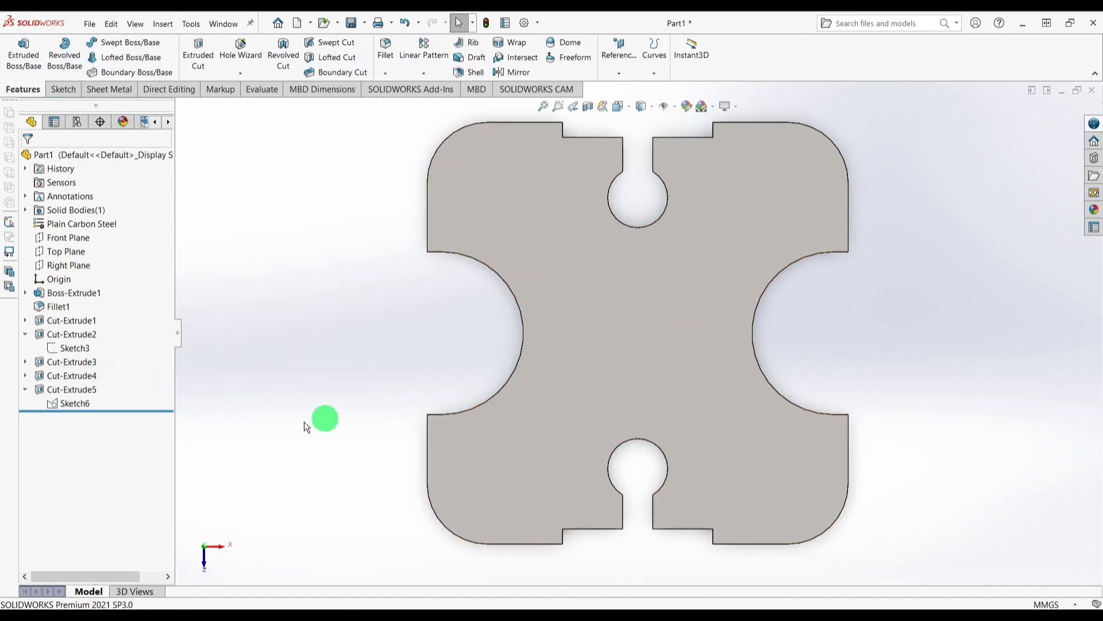
Edit Cut-Extrude5 and replace its selected contour with the plate region surrounding the four corner circles.
click(80, 388)
click(98, 359)
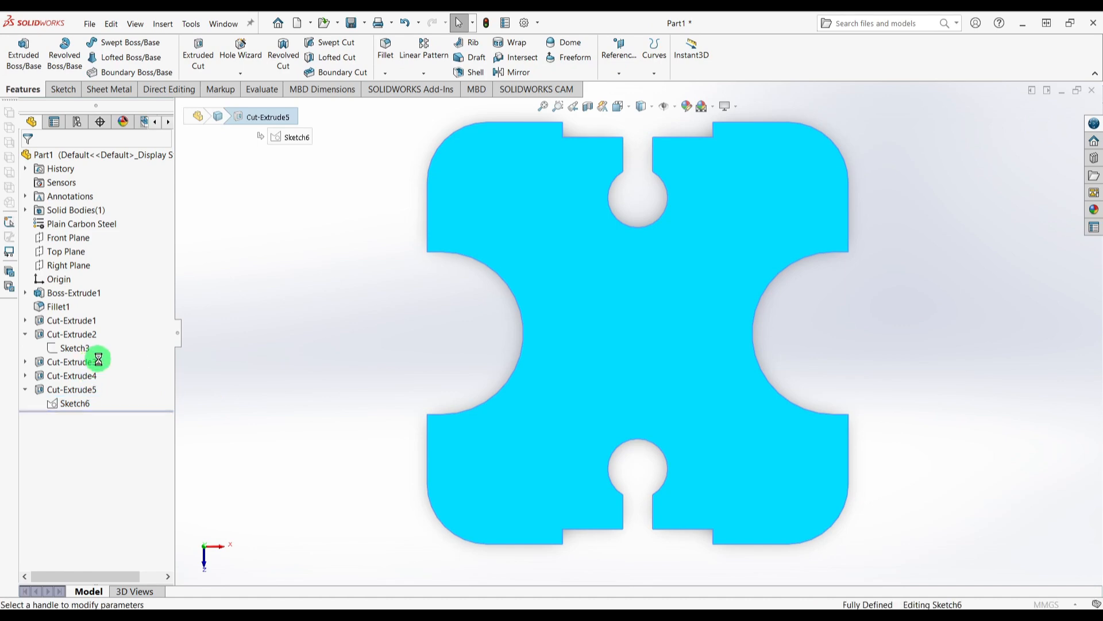
middle_drag(396, 402, 342, 219)
click(112, 395)
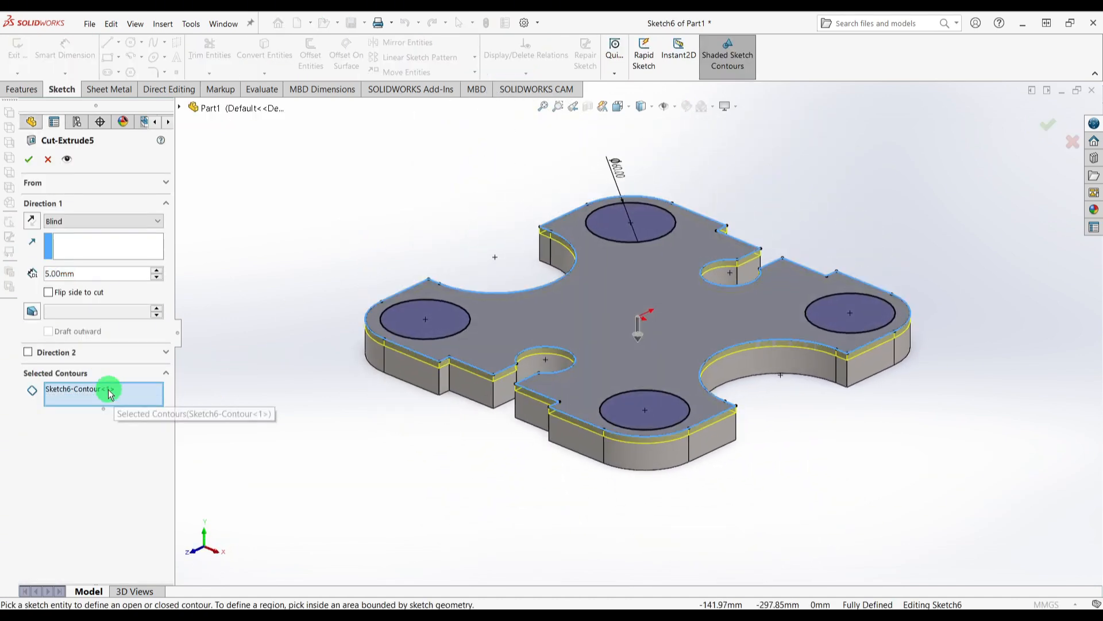
right_click(112, 395)
click(141, 398)
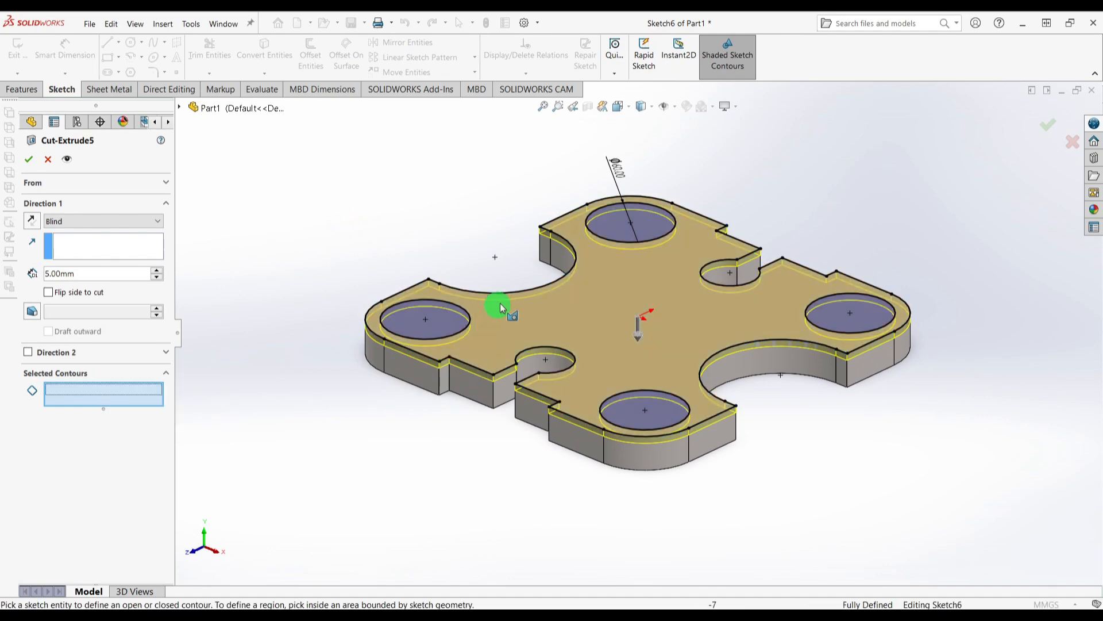
mouse_move(513, 316)
middle_down()
mouse_move(505, 394)
mouse_move(434, 372)
mouse_move(435, 325)
mouse_move(488, 266)
mouse_move(510, 323)
mouse_move(504, 377)
mouse_move(475, 369)
middle_up()
click(586, 311)
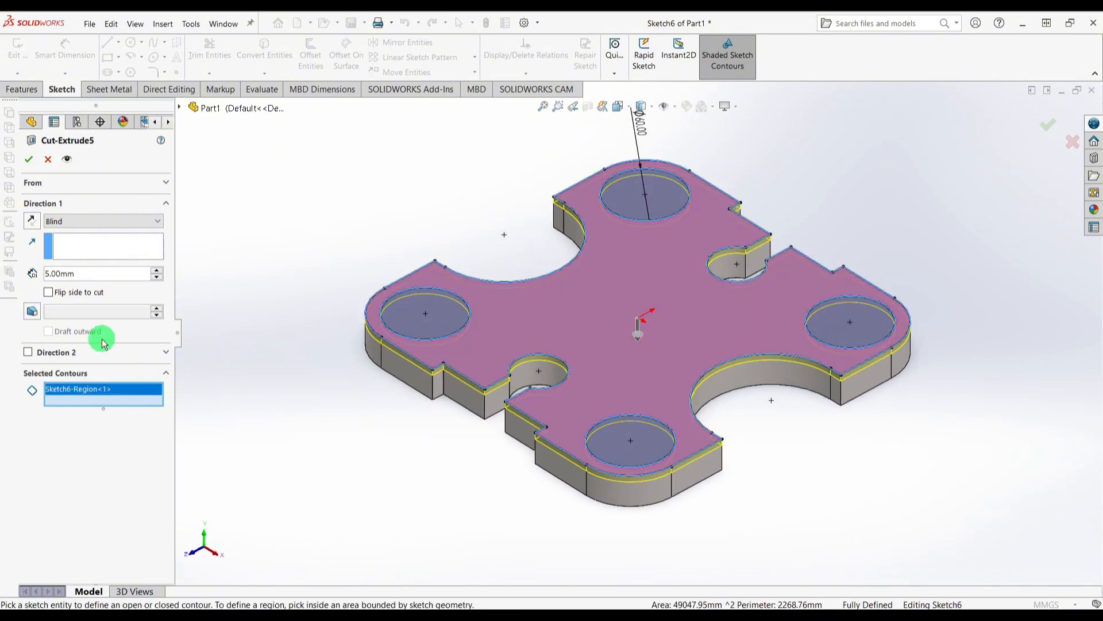
click(28, 161)
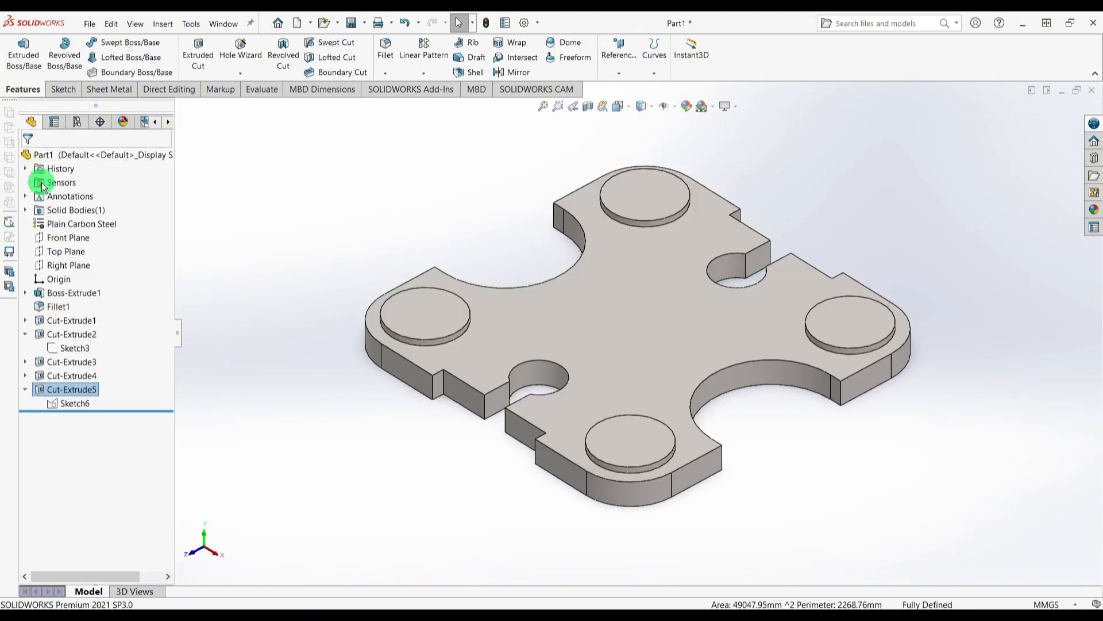
middle_drag(471, 376, 692, 299)
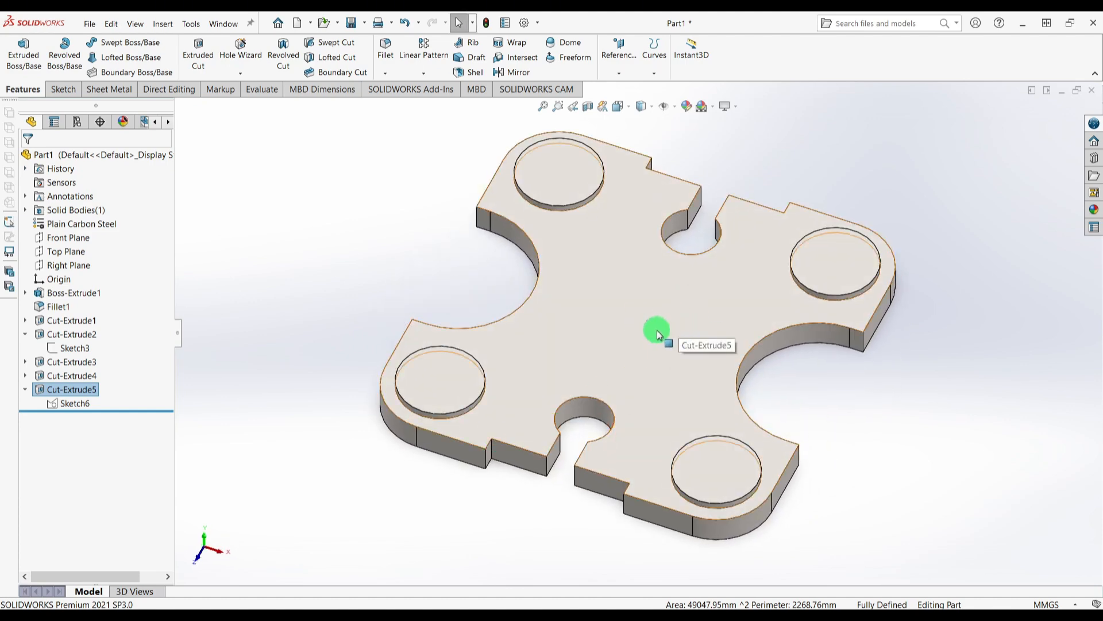
click(575, 172)
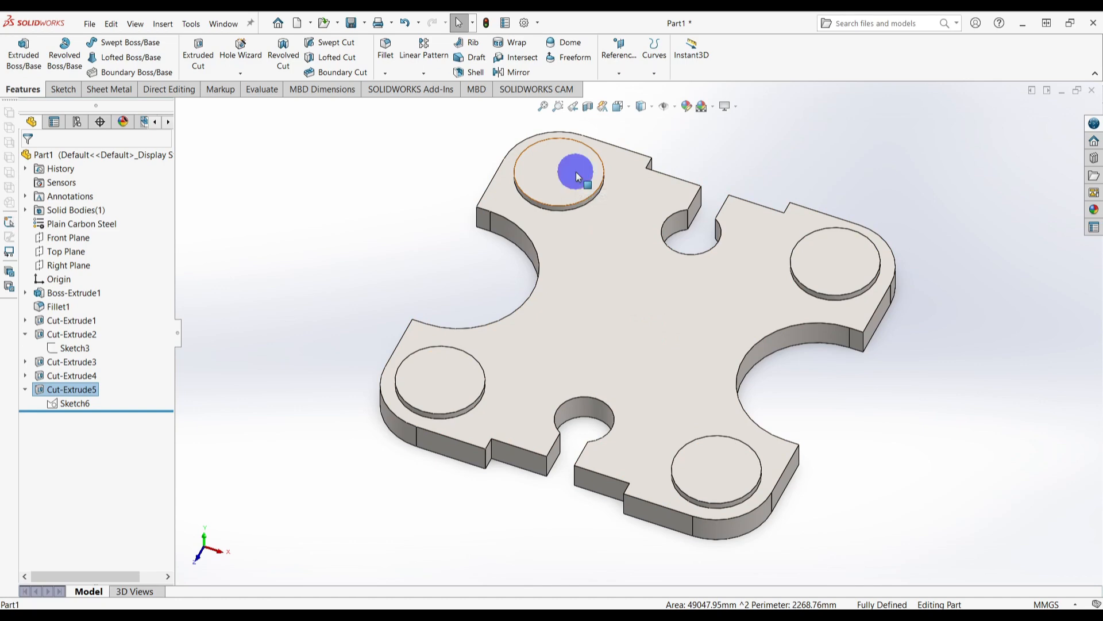
click(627, 140)
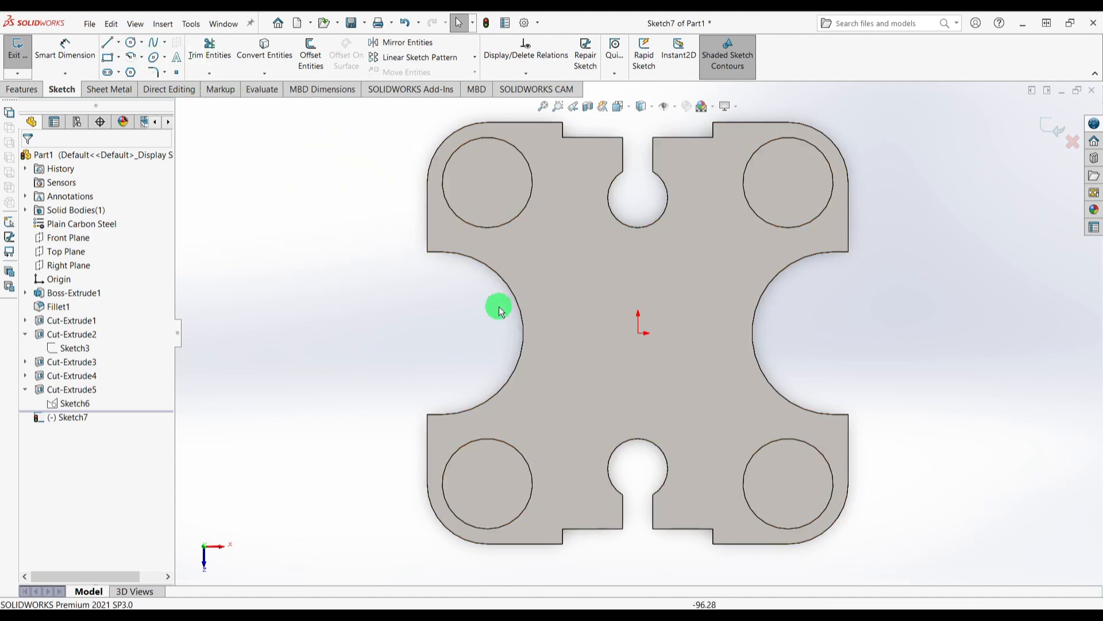
click(1053, 131)
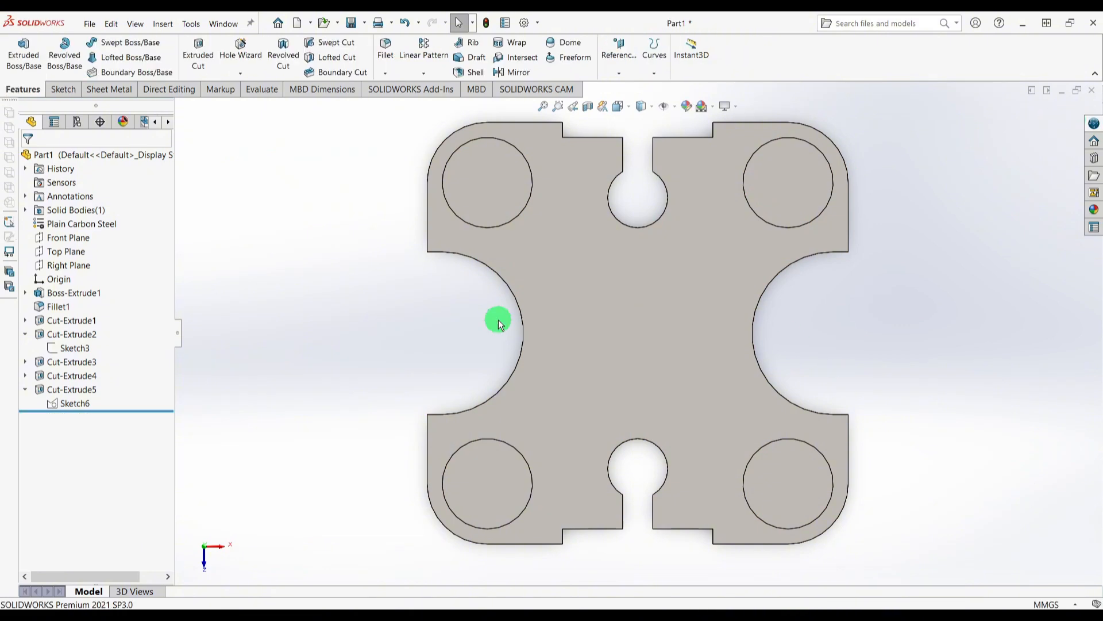
Configure a simple blind legacy hole in the Hole Wizard with a 40 mm diameter and 25 mm depth, consulting the PDF drawing.
click(247, 52)
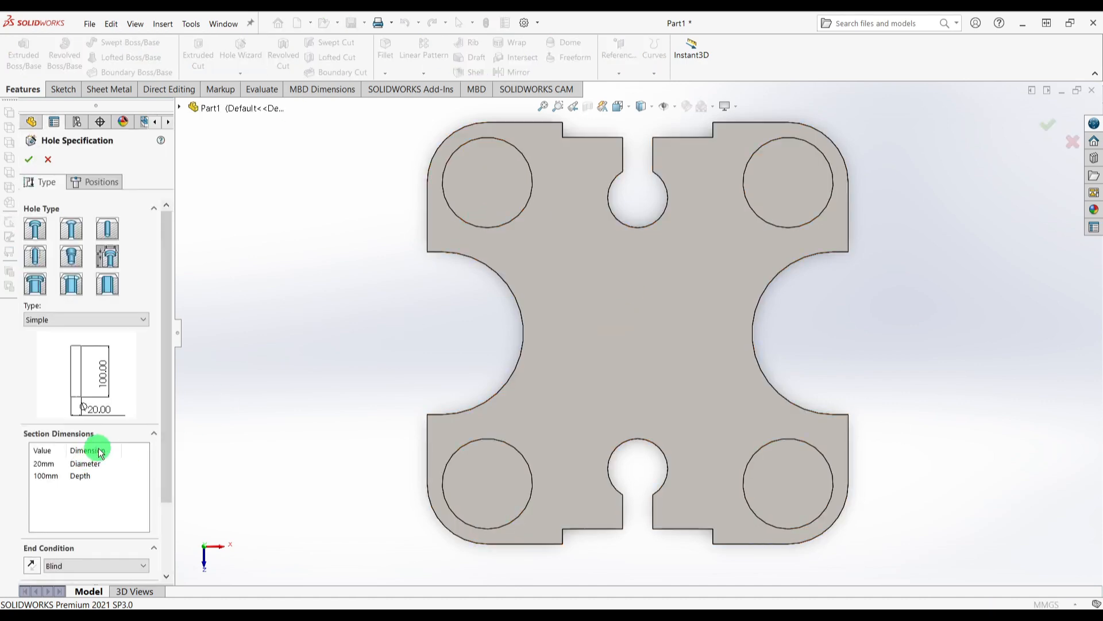
key(alt+Tab)
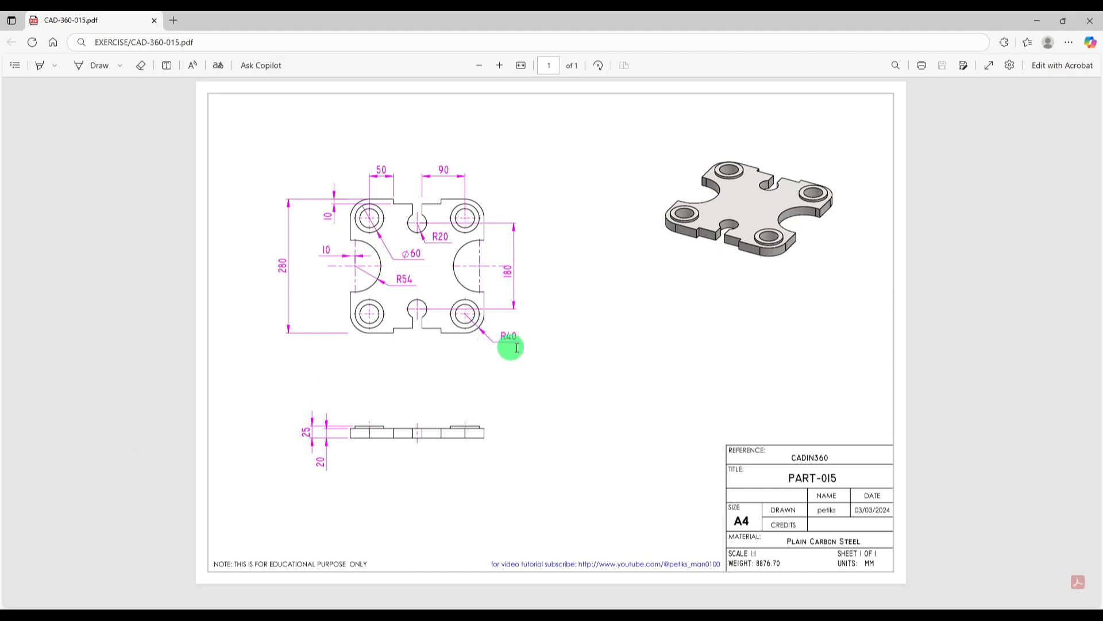
key(alt+Tab)
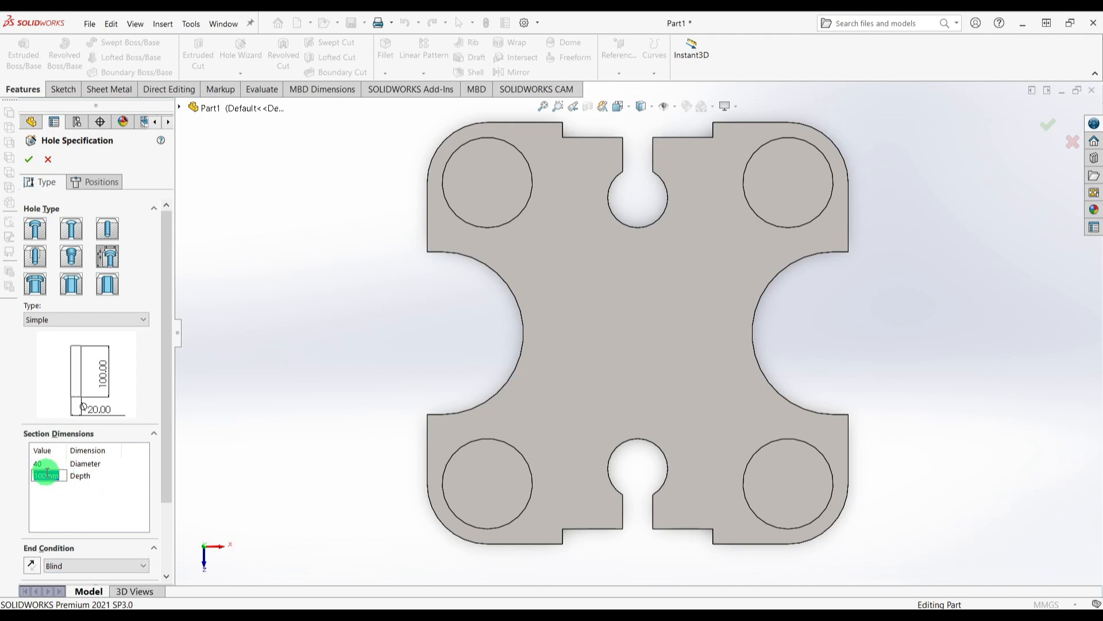
text(25)
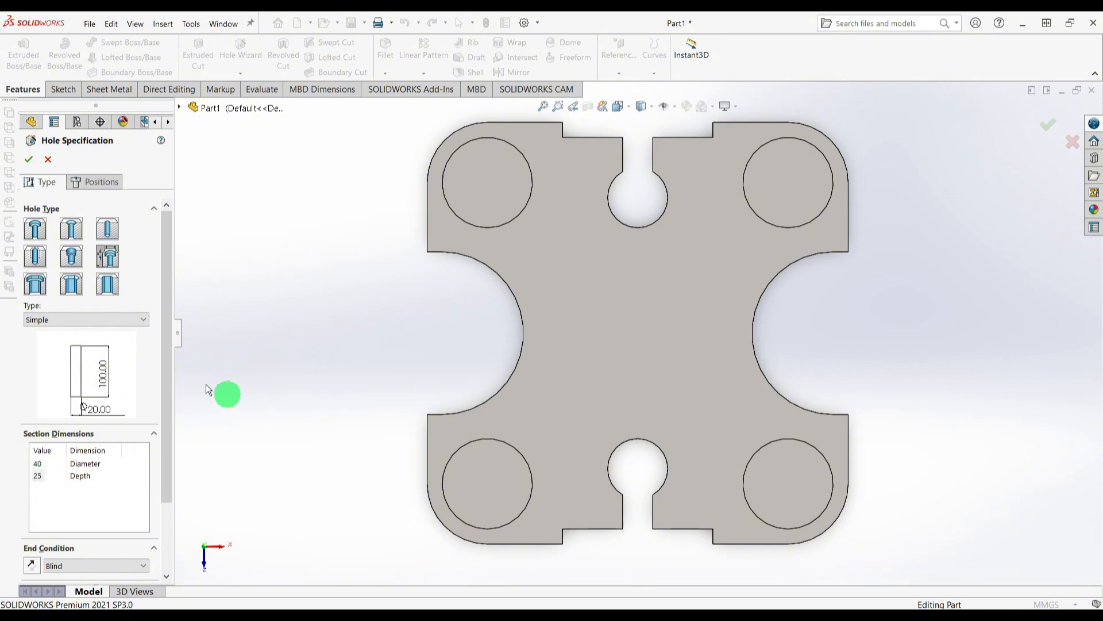
Place the hole at the centres of all four circular corner bosses and create the feature.
click(89, 184)
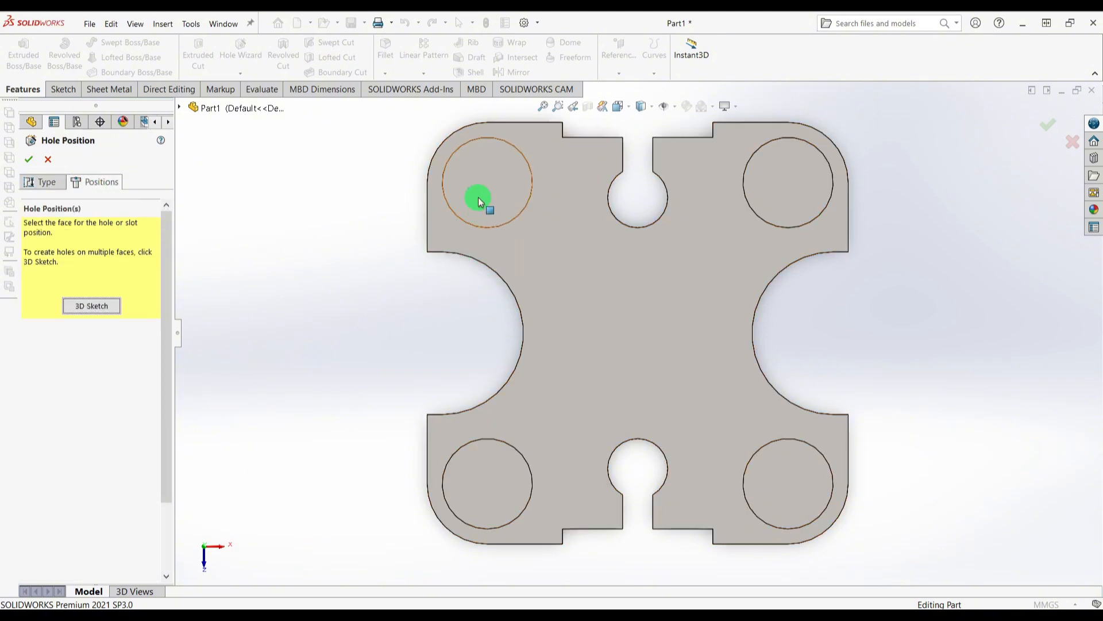
click(506, 166)
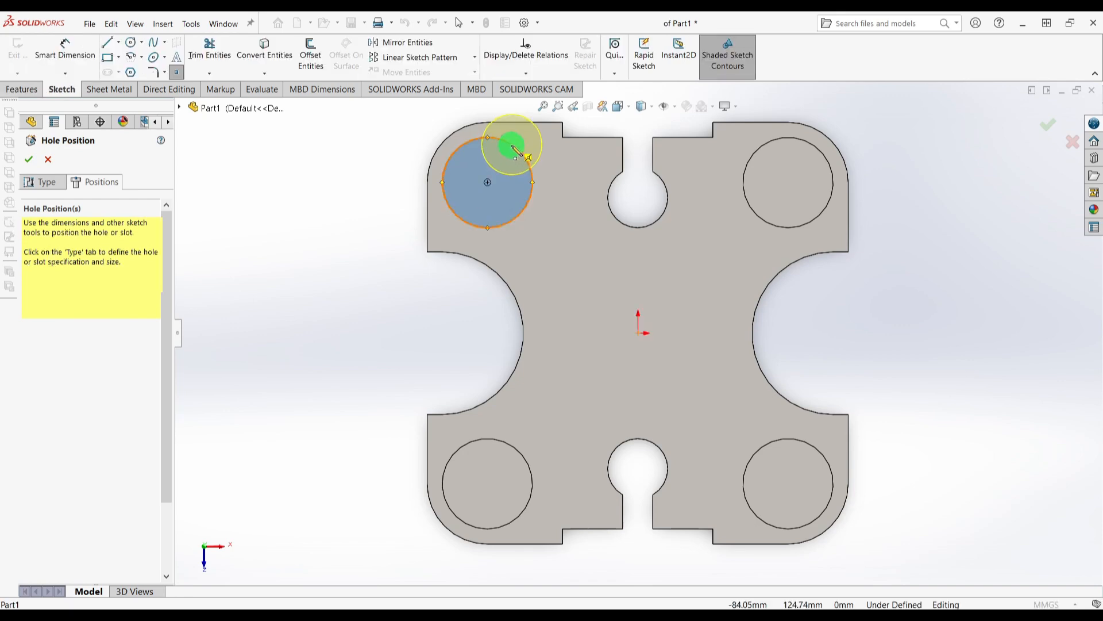
click(488, 183)
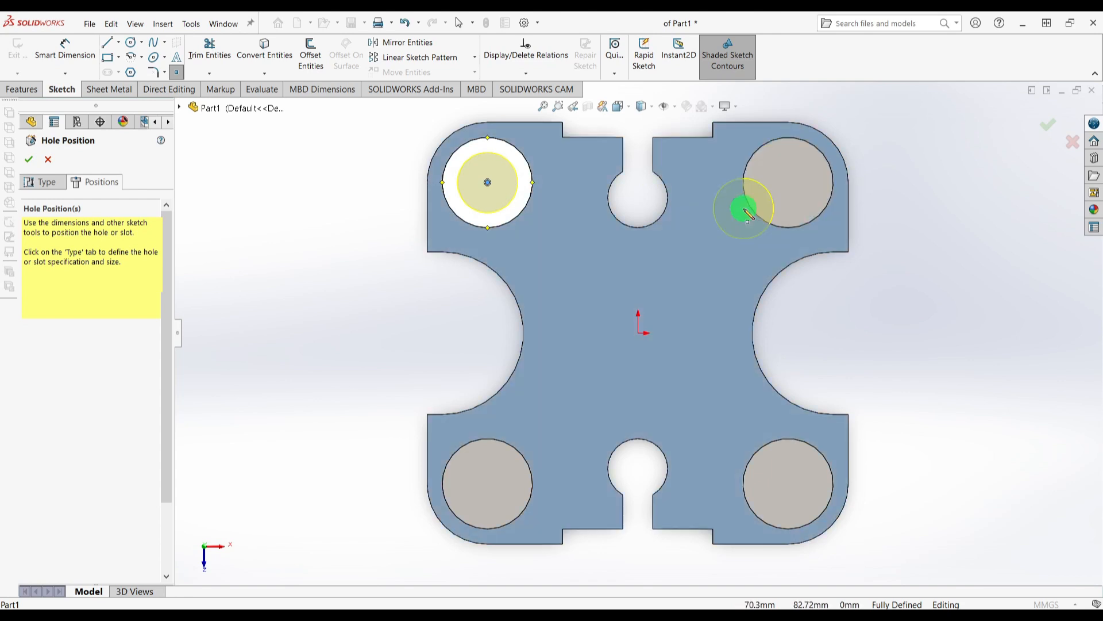
click(789, 183)
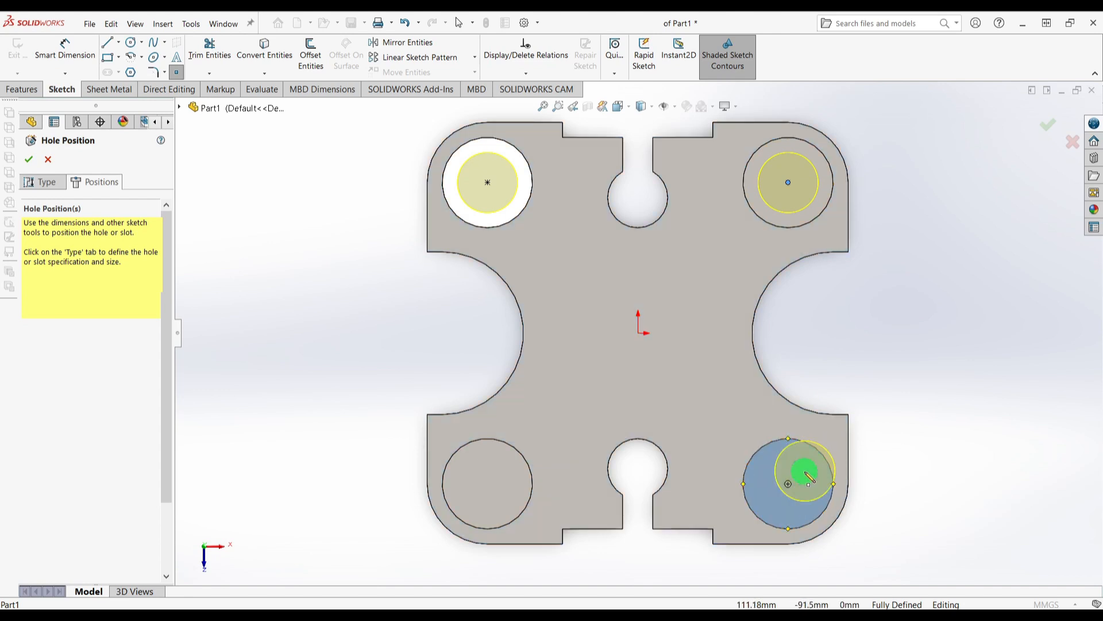
click(788, 484)
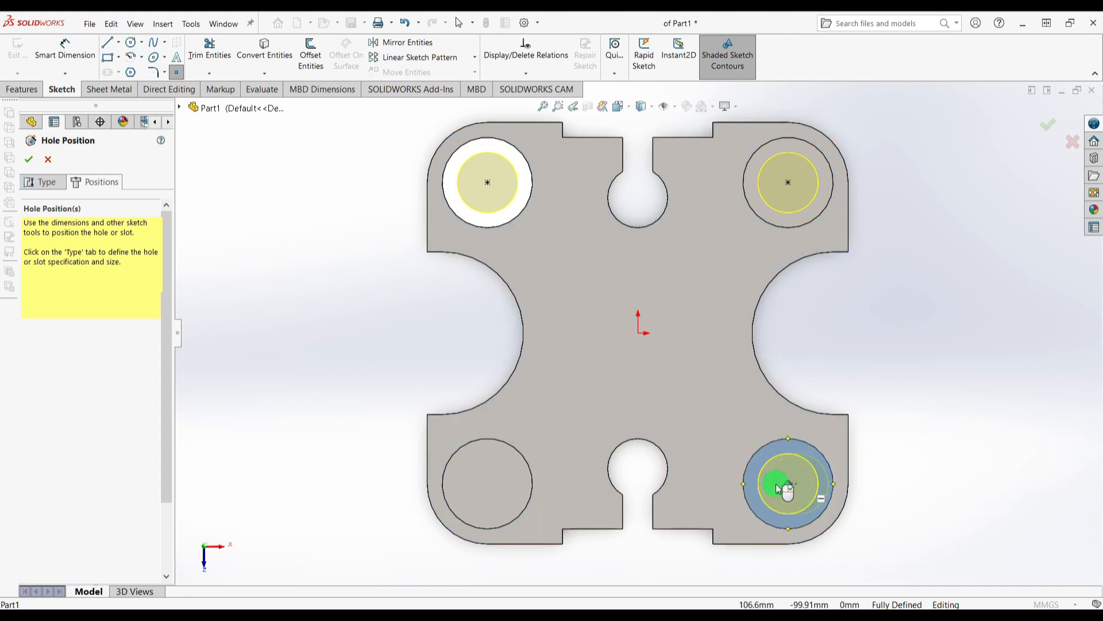
click(488, 484)
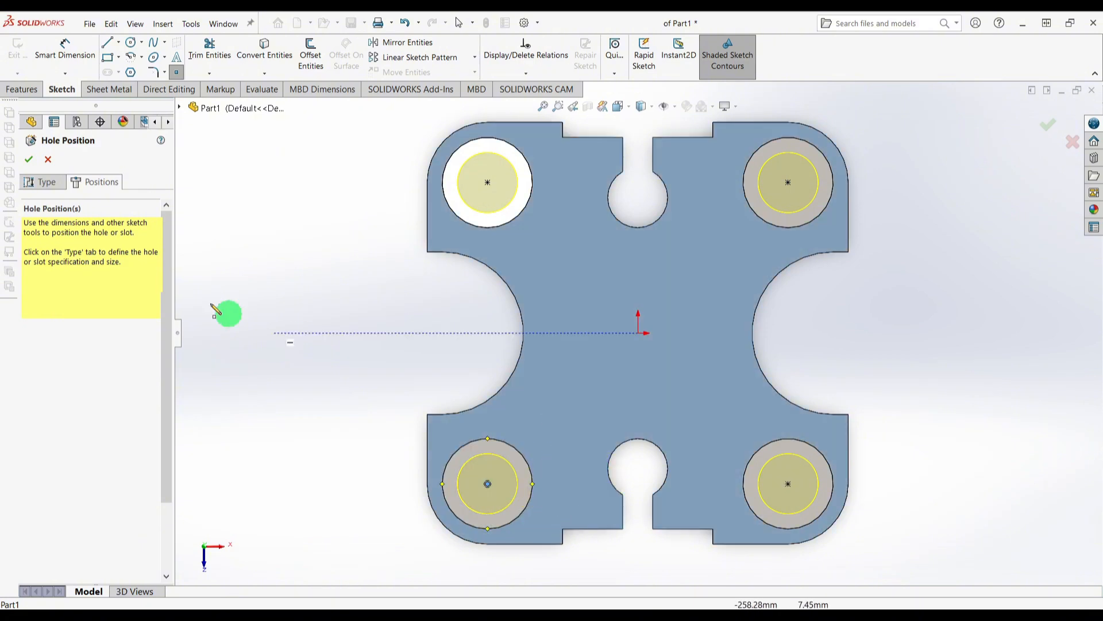
click(28, 159)
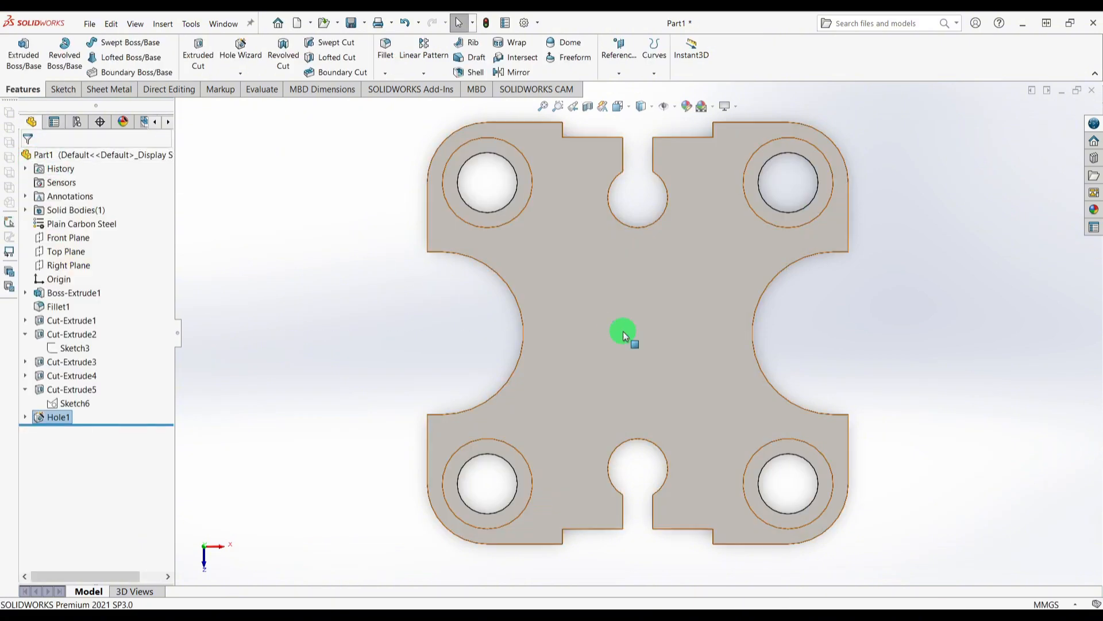
Examine the finished plate from isometric and rotated views, collapse the expanded cut features, and compare the model with the CAD-360-015.pdf drawing.
middle_drag(623, 328, 670, 298)
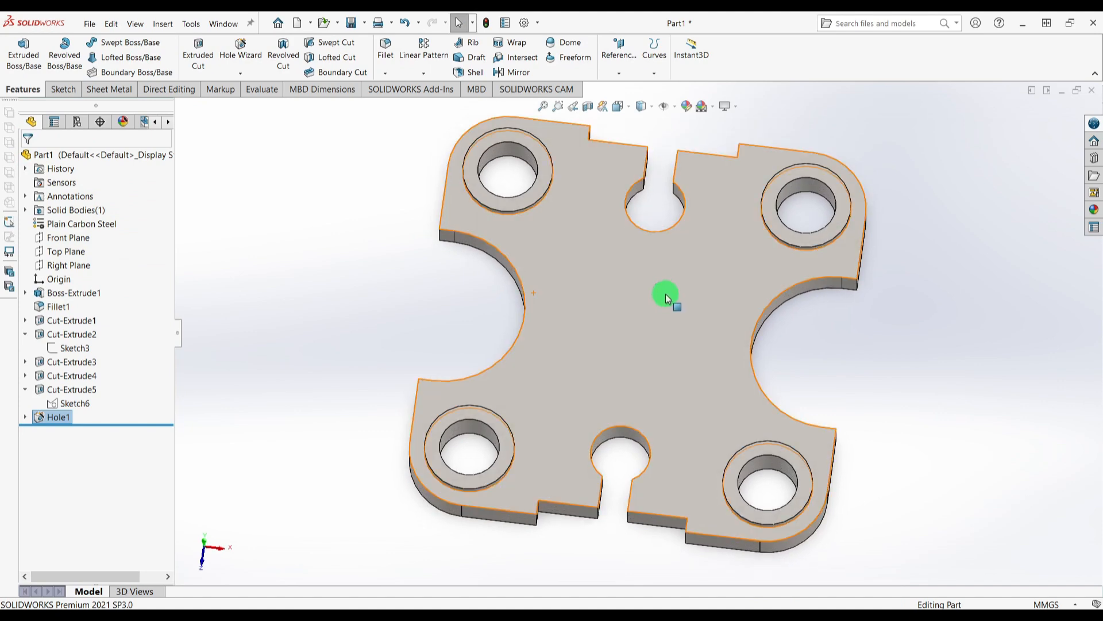
key(ctrl+7)
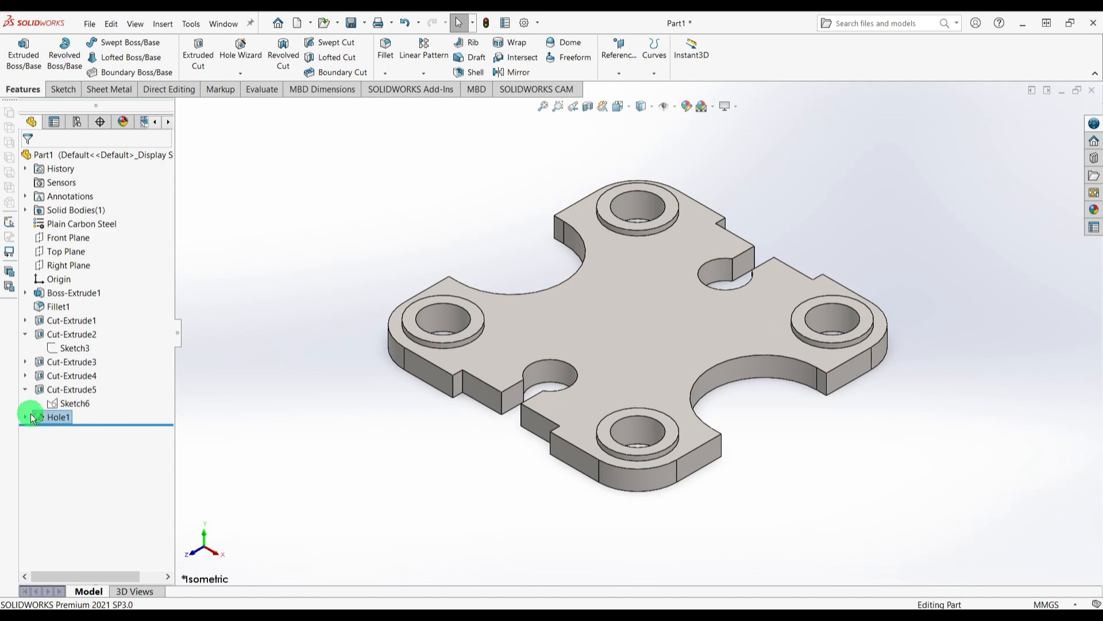
click(25, 390)
click(25, 335)
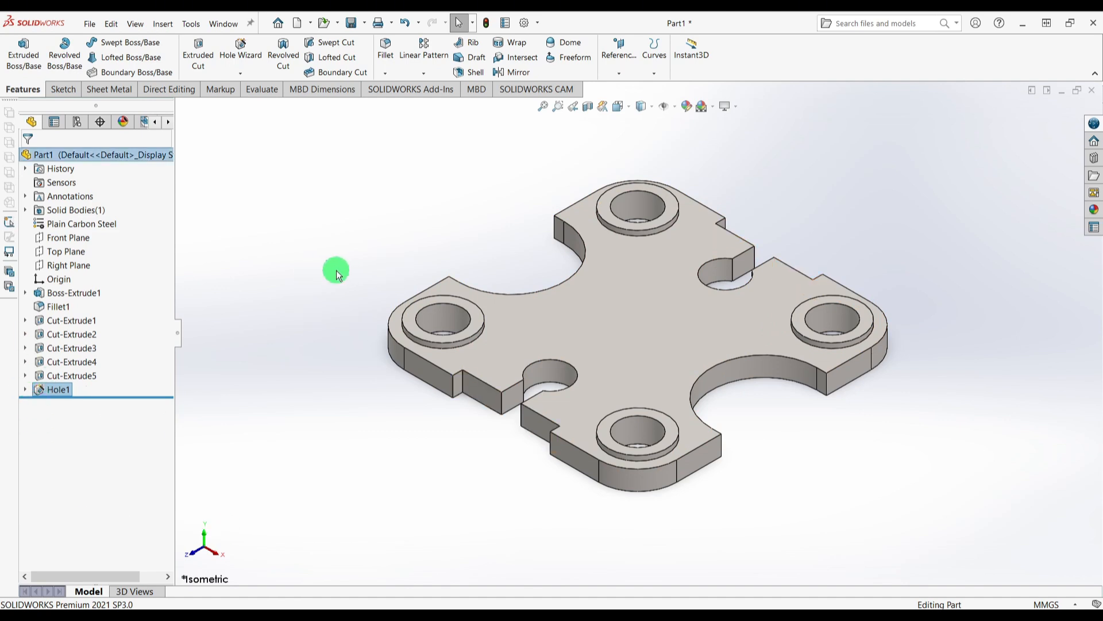
middle_drag(339, 280, 366, 365)
middle_drag(443, 278, 493, 326)
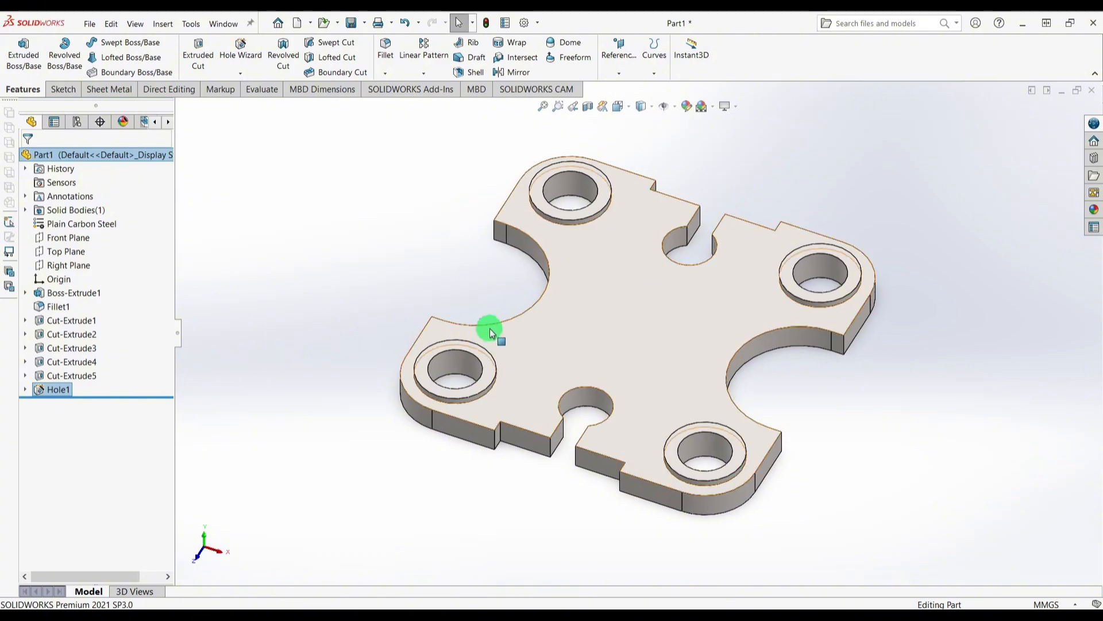
key(alt+Tab)
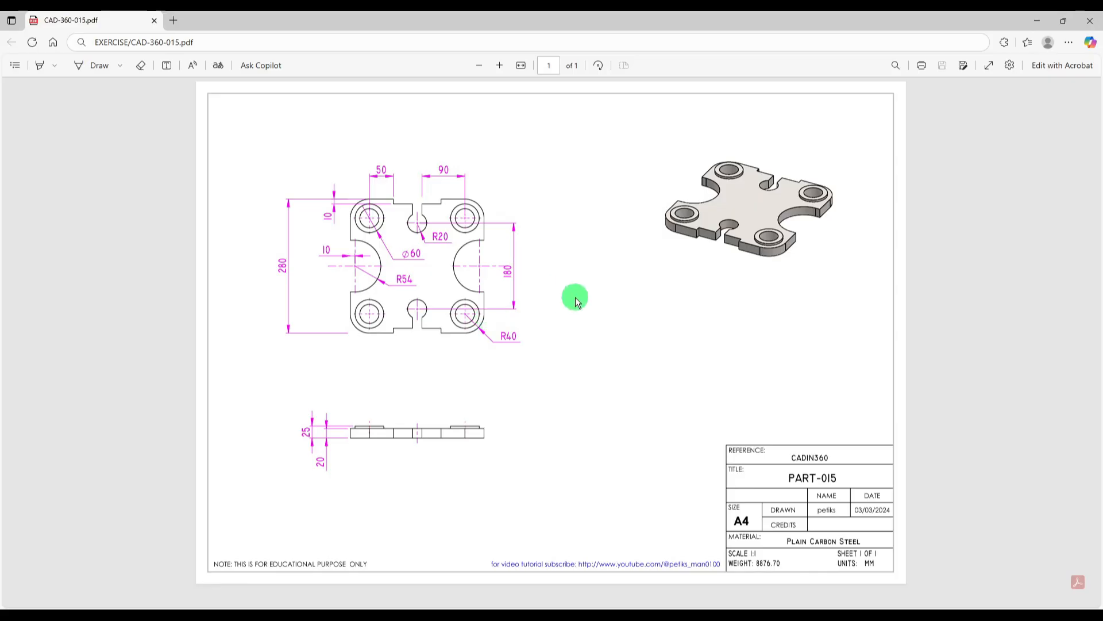
key(alt+Tab)
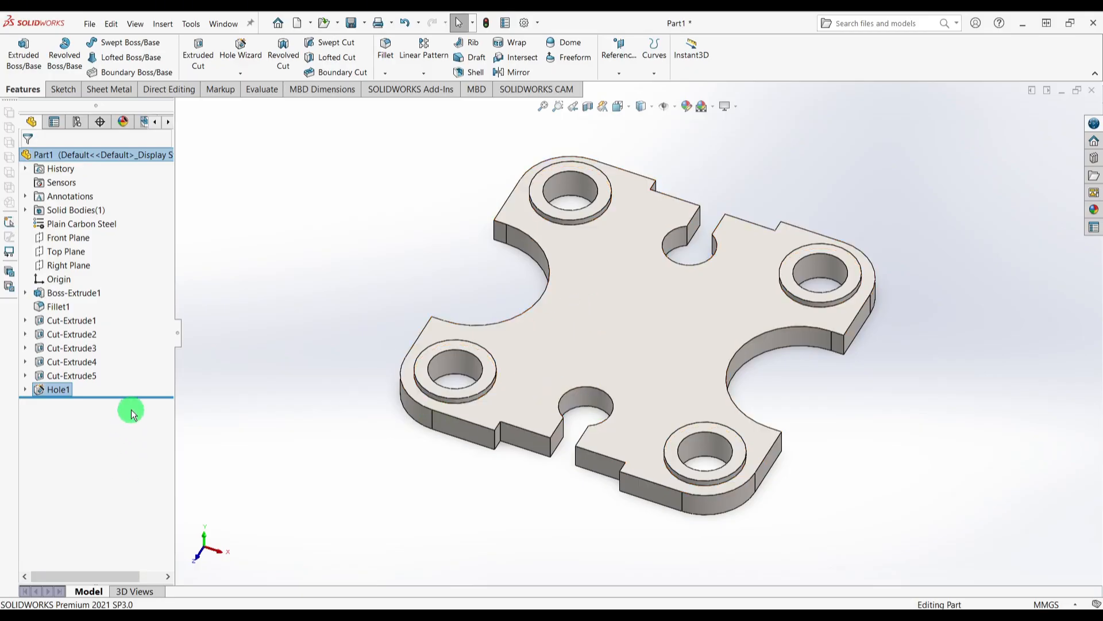
mouse_move(138, 397)
mouse_down()
mouse_move(135, 298)
mouse_move(163, 315)
mouse_move(156, 396)
mouse_up()
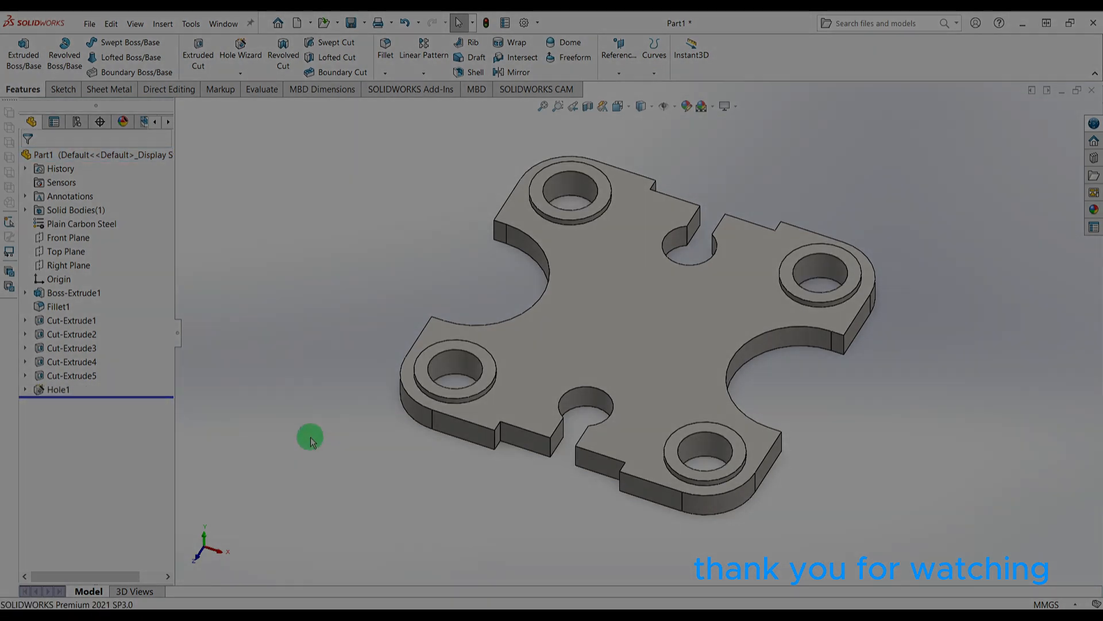
key(f)
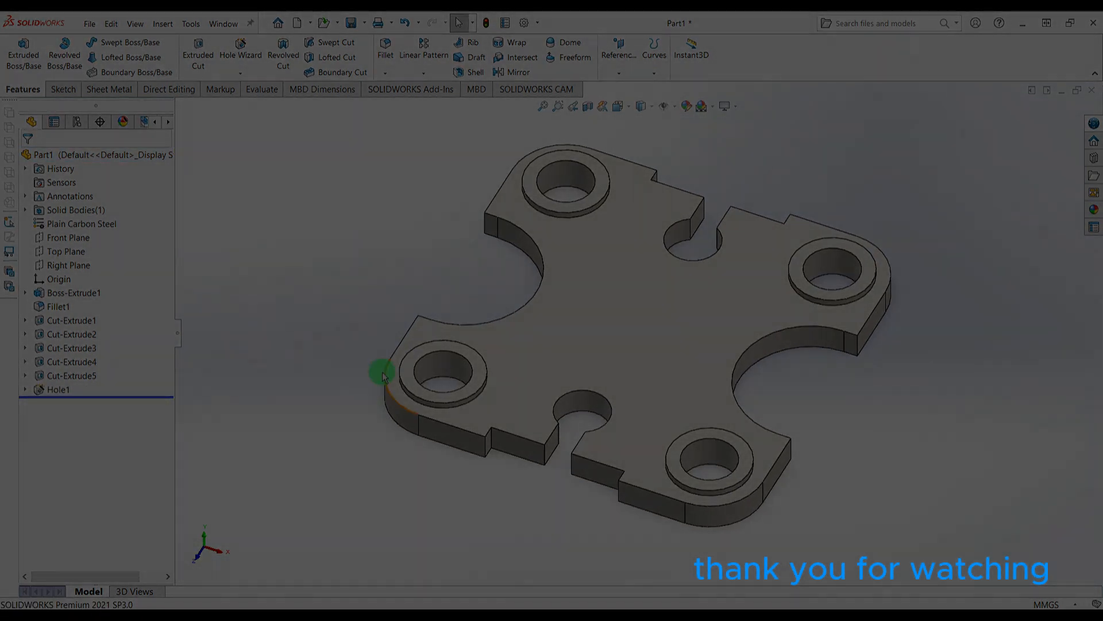